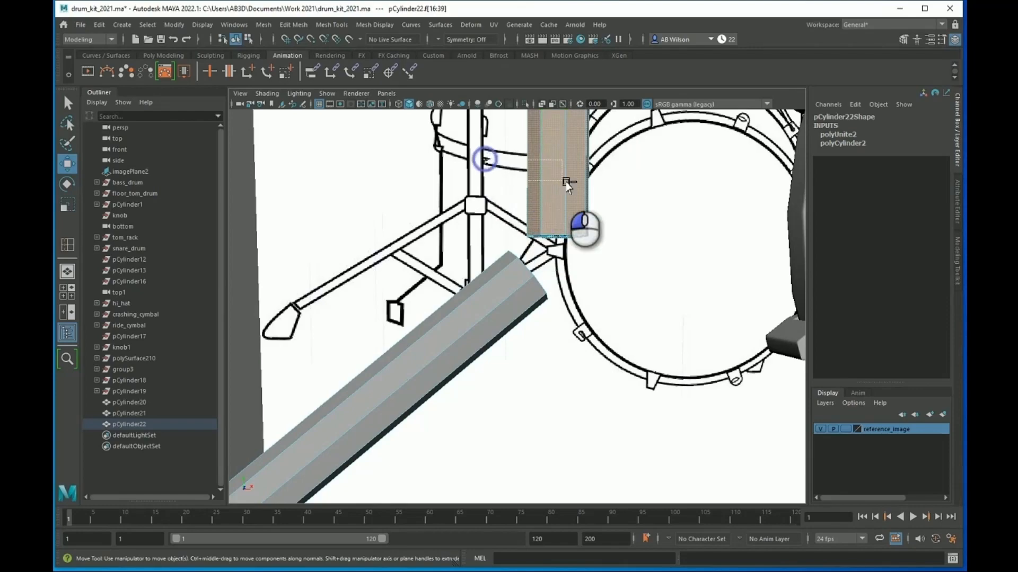
pyautogui.scroll(3, 603, 231)
pyautogui.keyDown('alt'); pyautogui.moveTo(587, 255); pyautogui.dragTo(571, 258); pyautogui.keyUp('alt')
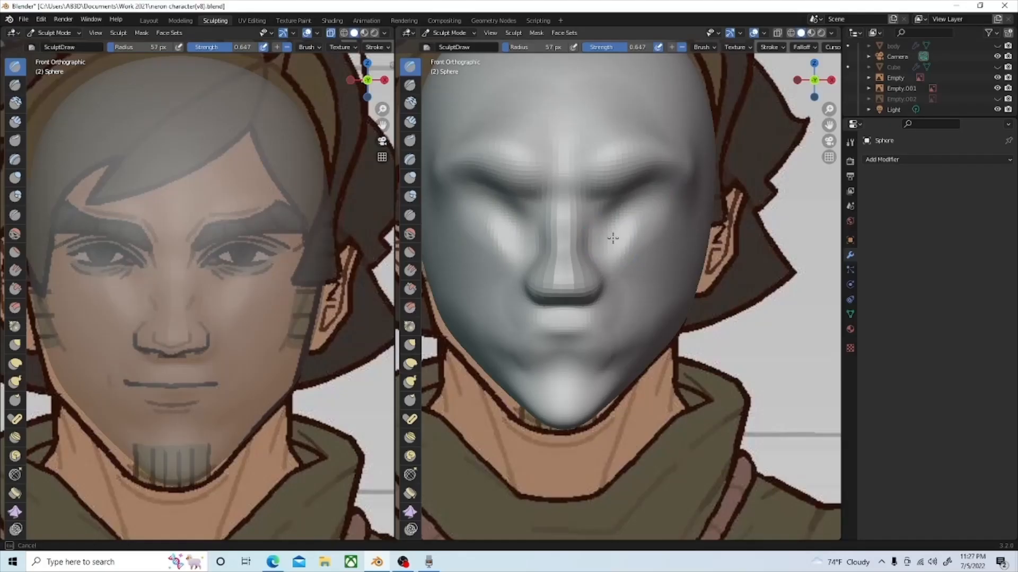
pyautogui.moveTo(645, 208)
pyautogui.mouseDown()
pyautogui.moveTo(660, 199)
pyautogui.moveTo(644, 225)
pyautogui.moveTo(620, 228)
pyautogui.moveTo(629, 245)
pyautogui.moveTo(641, 217)
pyautogui.moveTo(604, 217)
pyautogui.moveTo(620, 212)
pyautogui.mouseUp()
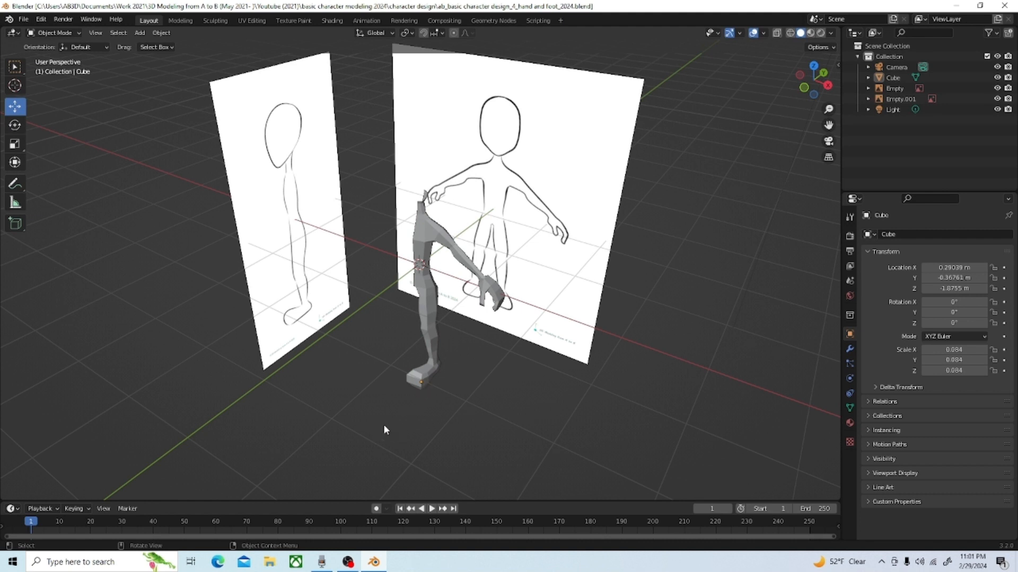
# Set the half-body mesh's origin to the 3D cursor at the scene centre
pyautogui.press('`')
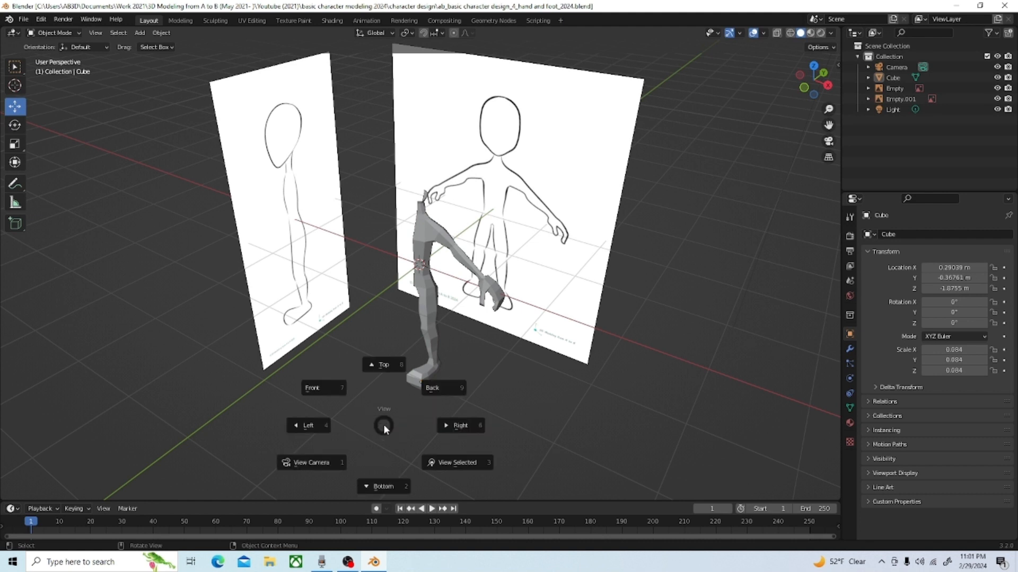
pyautogui.click(329, 385)
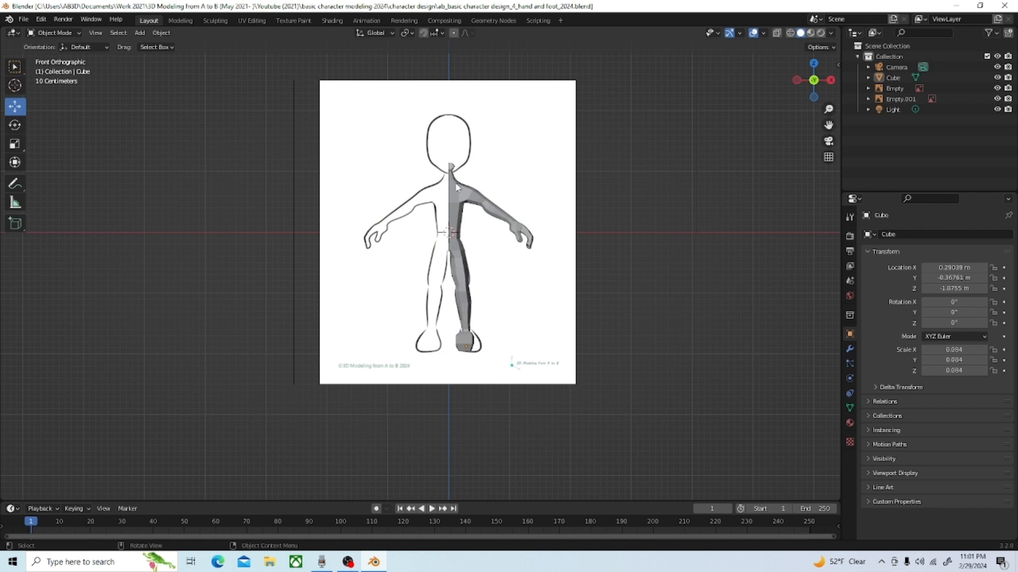
pyautogui.click(453, 199)
pyautogui.scroll(2, 483, 314)
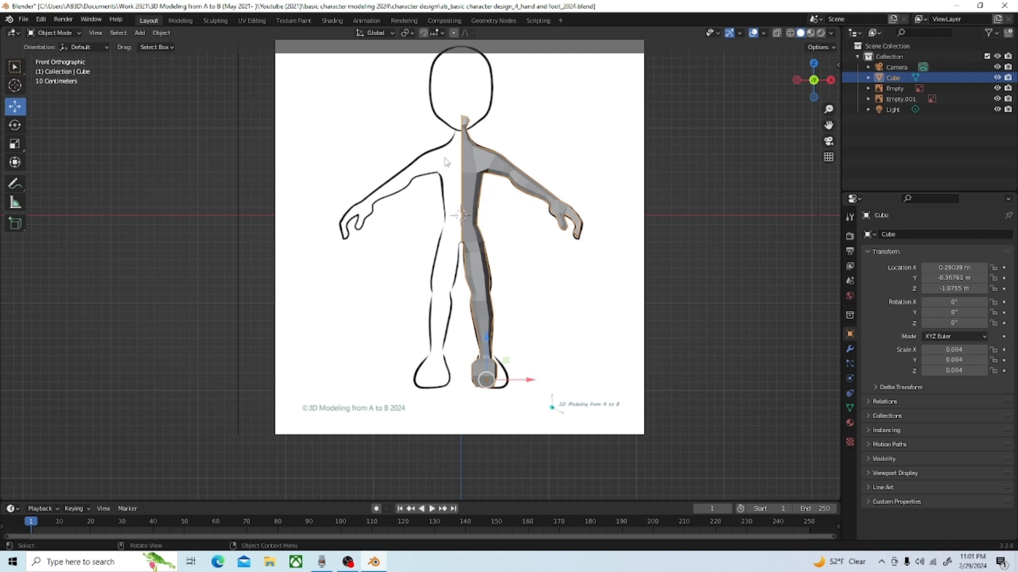
pyautogui.click(163, 33)
pyautogui.moveTo(189, 58)
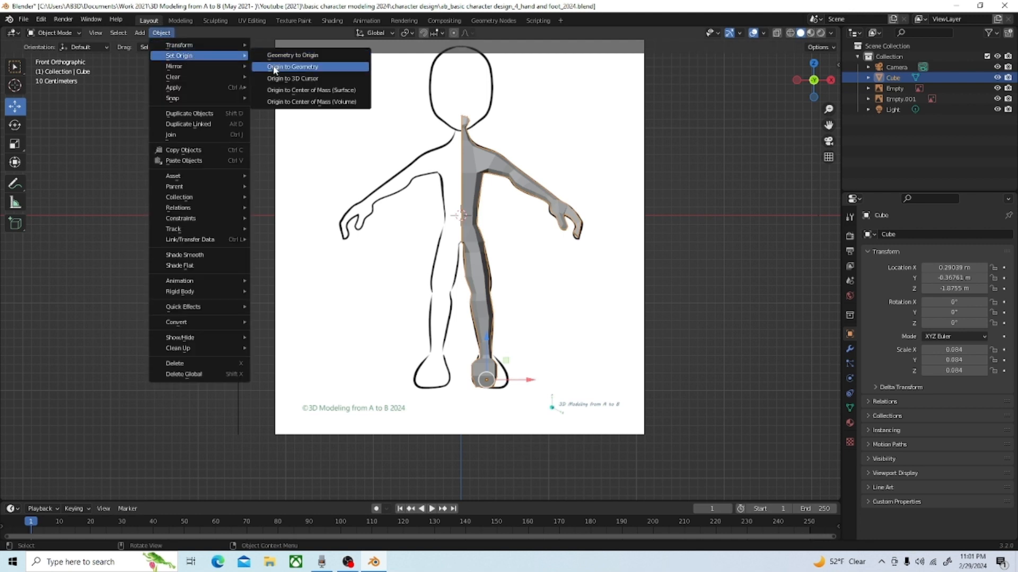
pyautogui.click(284, 84)
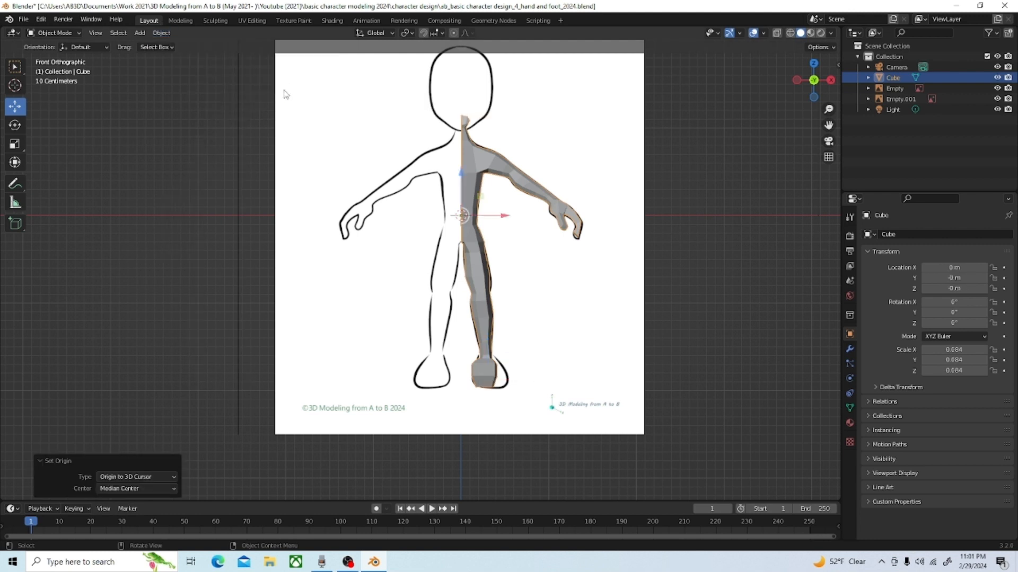
# Duplicate the half-body mesh in place and mirror the copy along the global X axis
pyautogui.moveTo(471, 215); pyautogui.dragTo(489, 284, button='middle')
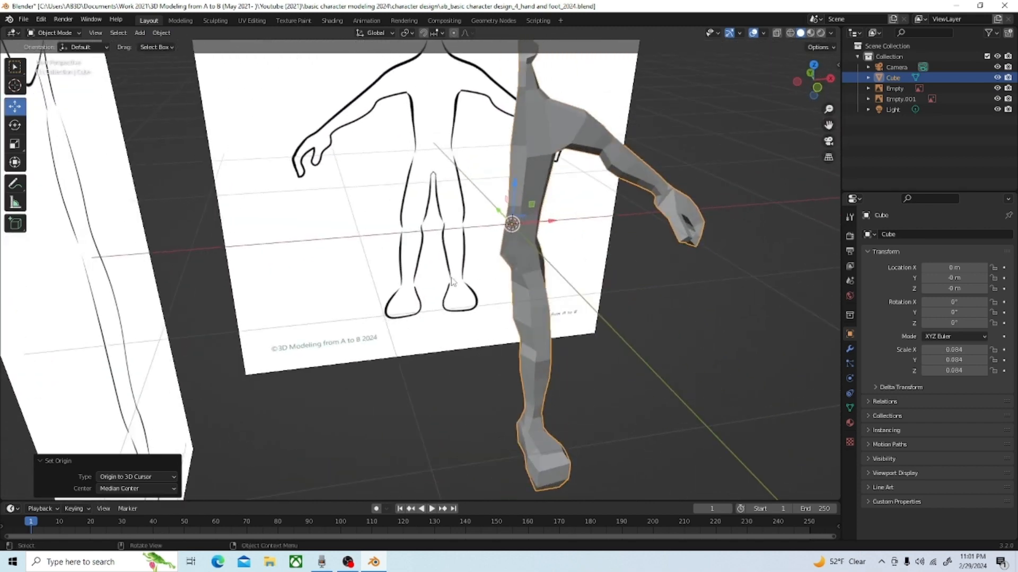
pyautogui.press('`')
pyautogui.click(388, 244)
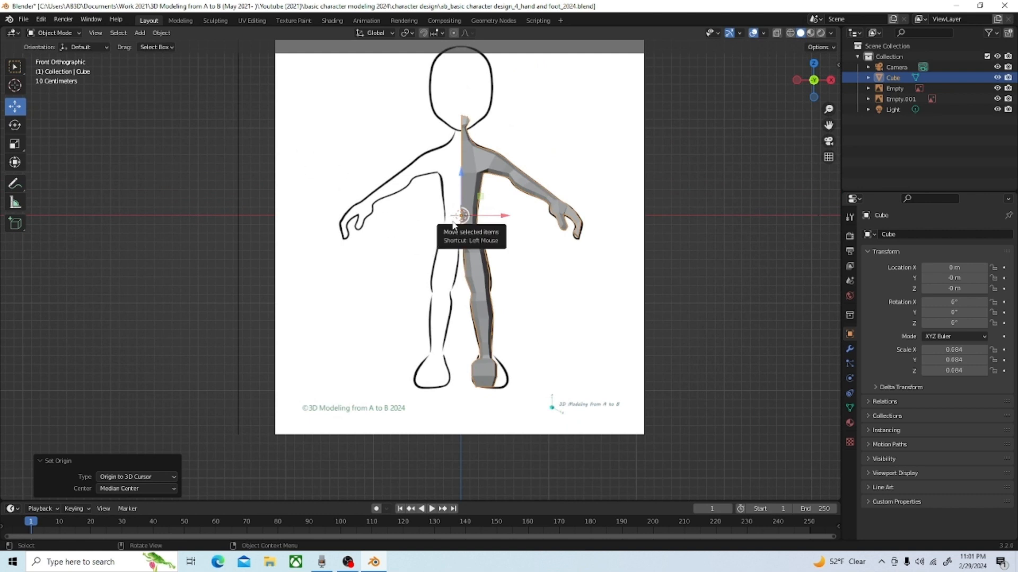
pyautogui.hotkey('shift', 'd')
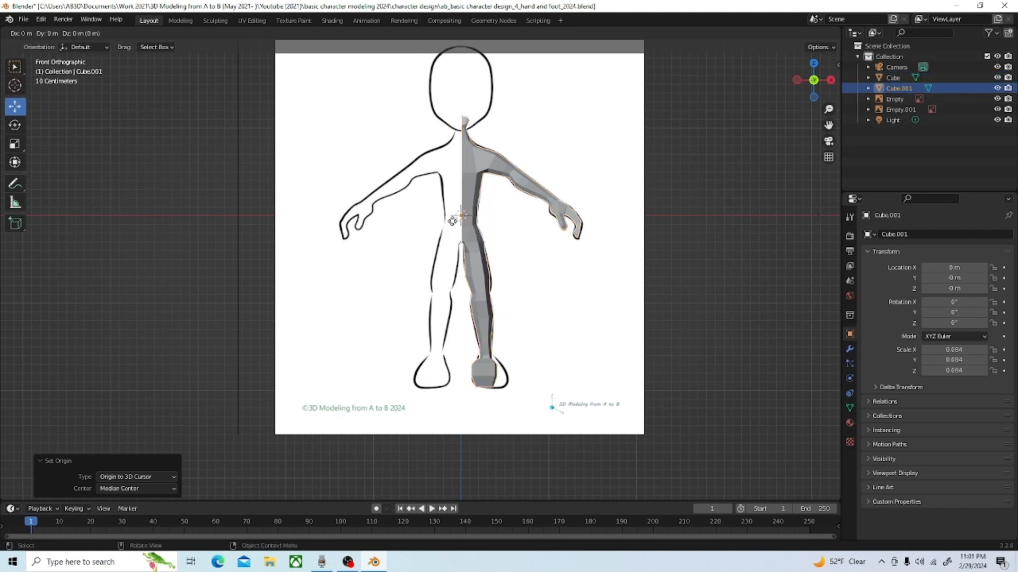
pyautogui.rightClick(453, 221)
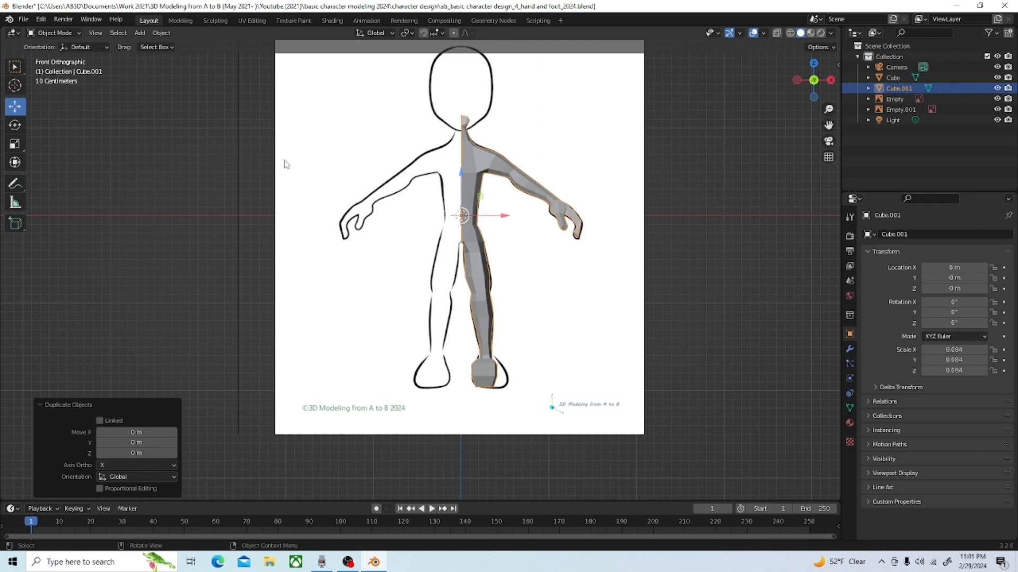
pyautogui.click(161, 33)
pyautogui.moveTo(188, 67)
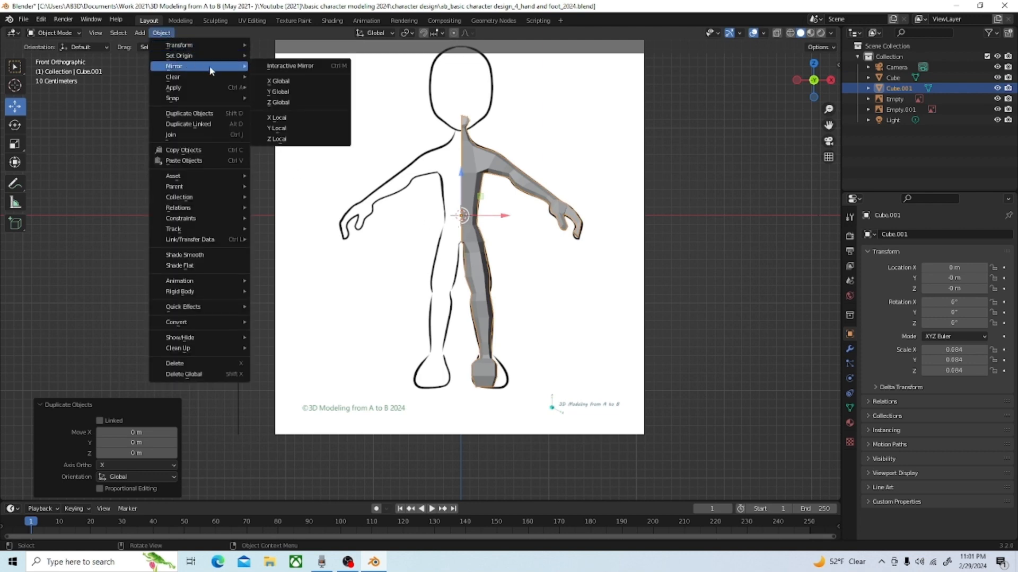
pyautogui.click(278, 81)
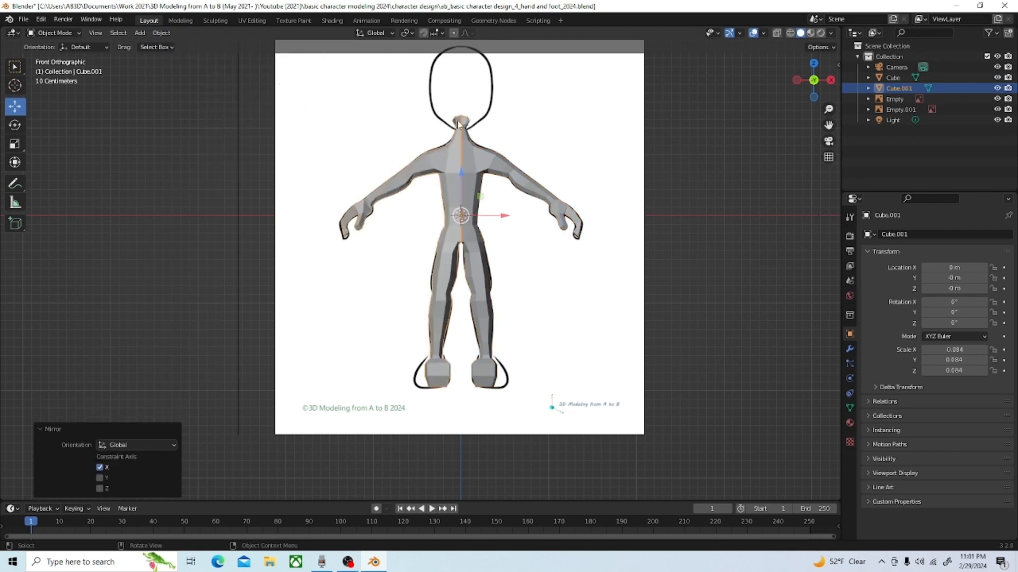
# Join the original half-body and its mirrored copy into a single object, keeping the original as the active one
pyautogui.moveTo(459, 126); pyautogui.dragTo(432, 221, button='middle')
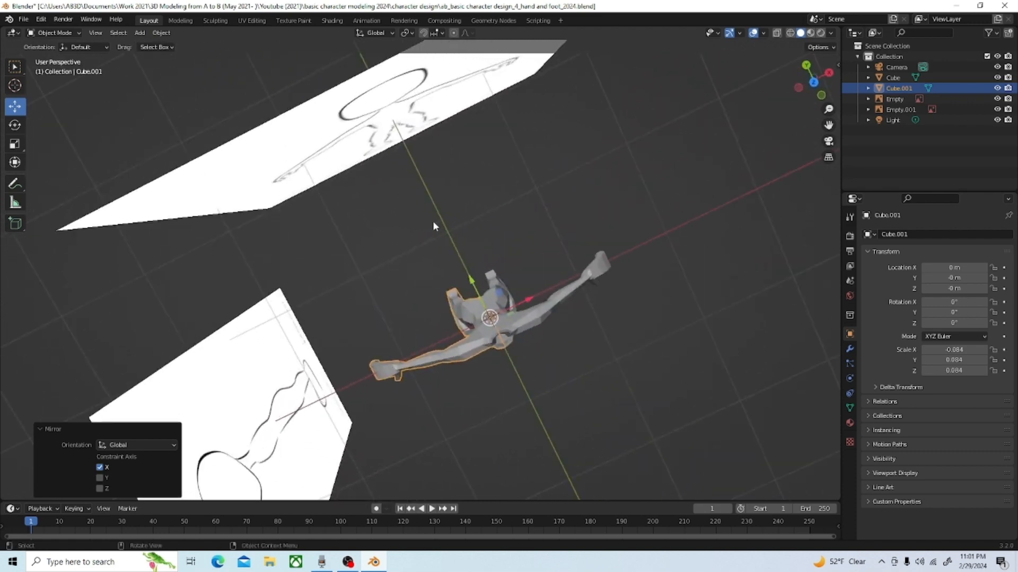
pyautogui.moveTo(420, 333); pyautogui.dragTo(438, 266, button='middle')
pyautogui.hotkey('ctrl', 'z')
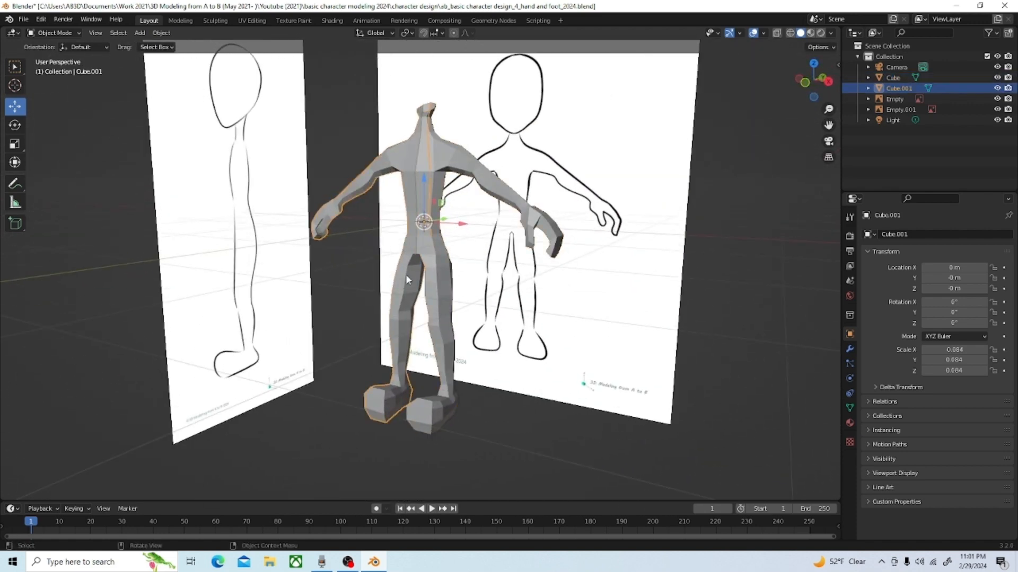
pyautogui.press('`')
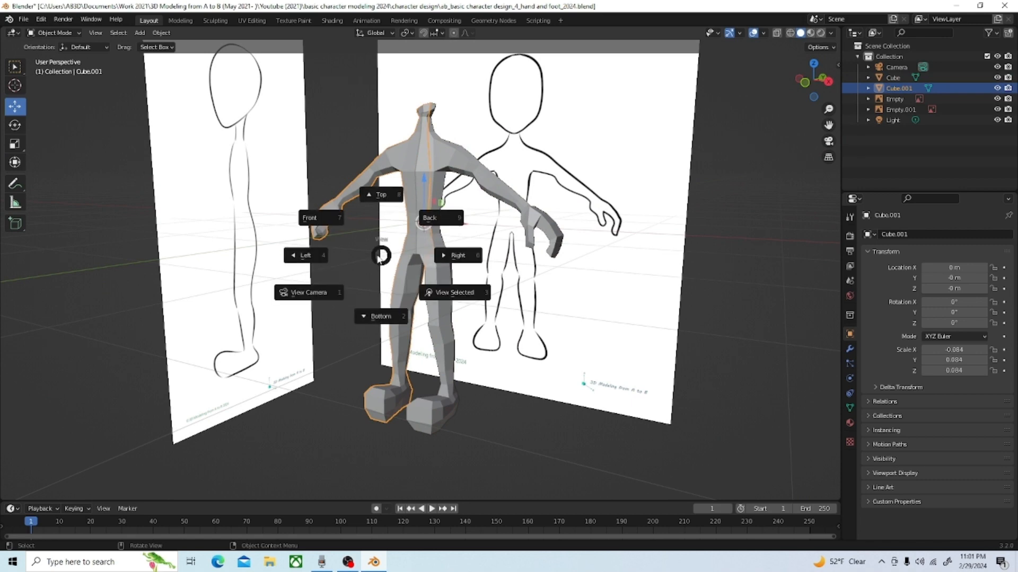
pyautogui.click(437, 197)
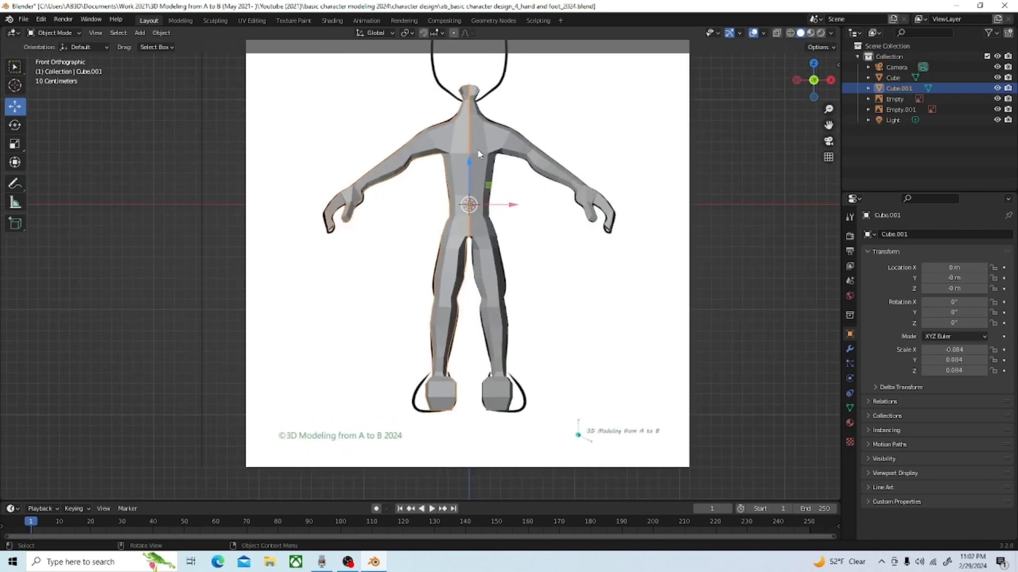
pyautogui.keyDown('shift'); pyautogui.click(491, 138); pyautogui.keyUp('shift')
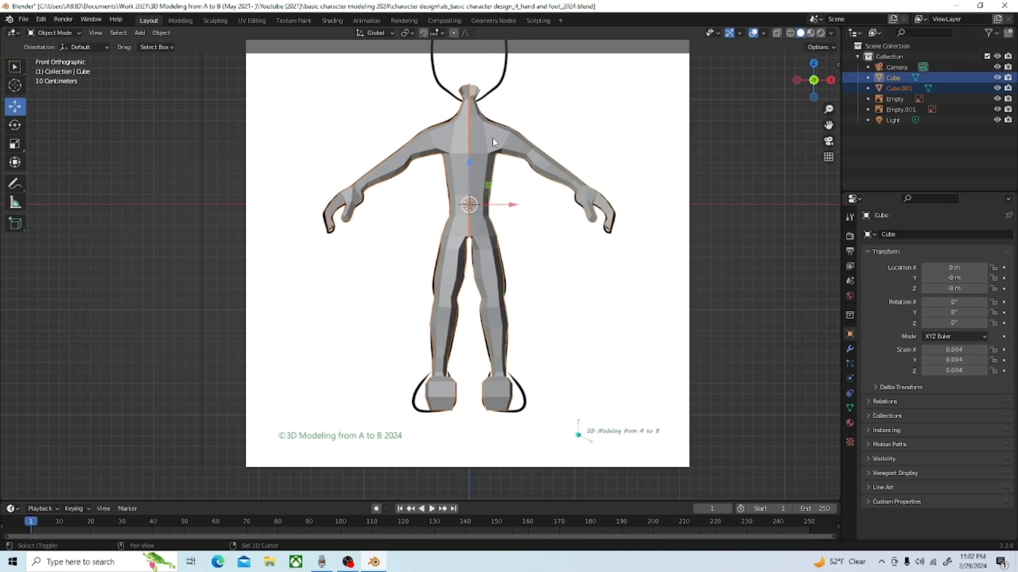
pyautogui.hotkey('ctrl', 'j')
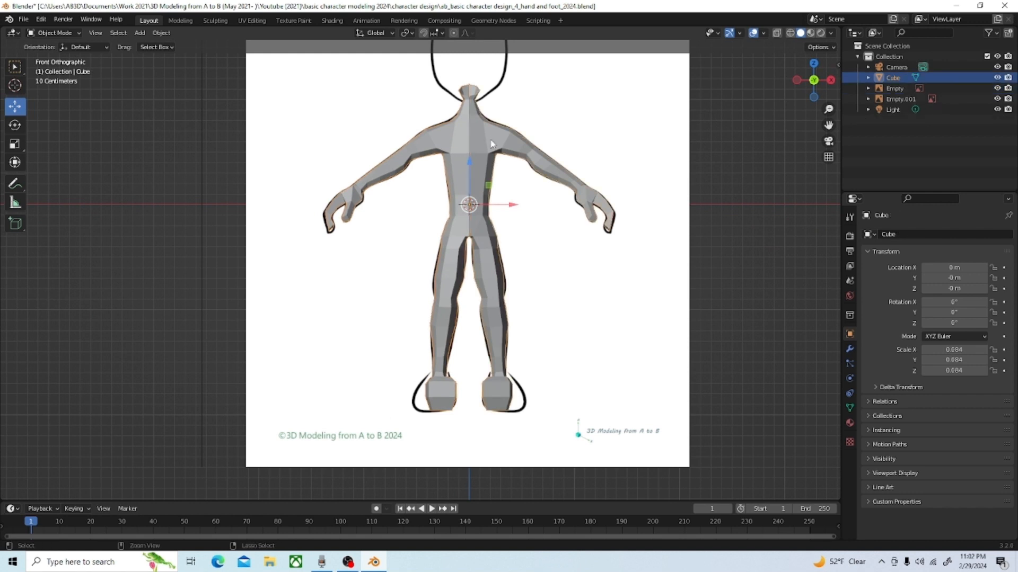
# Display the joined body in wireframe and enter Edit Mode with vertex selection
pyautogui.scroll(-1, 490, 147)
pyautogui.scroll(-1, 487, 153)
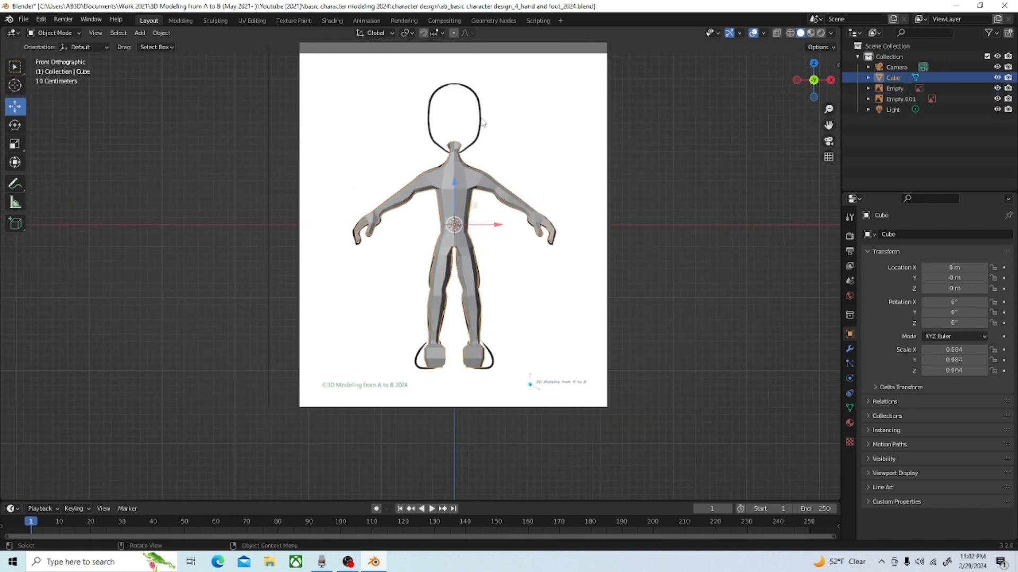
pyautogui.scroll(2, 484, 122)
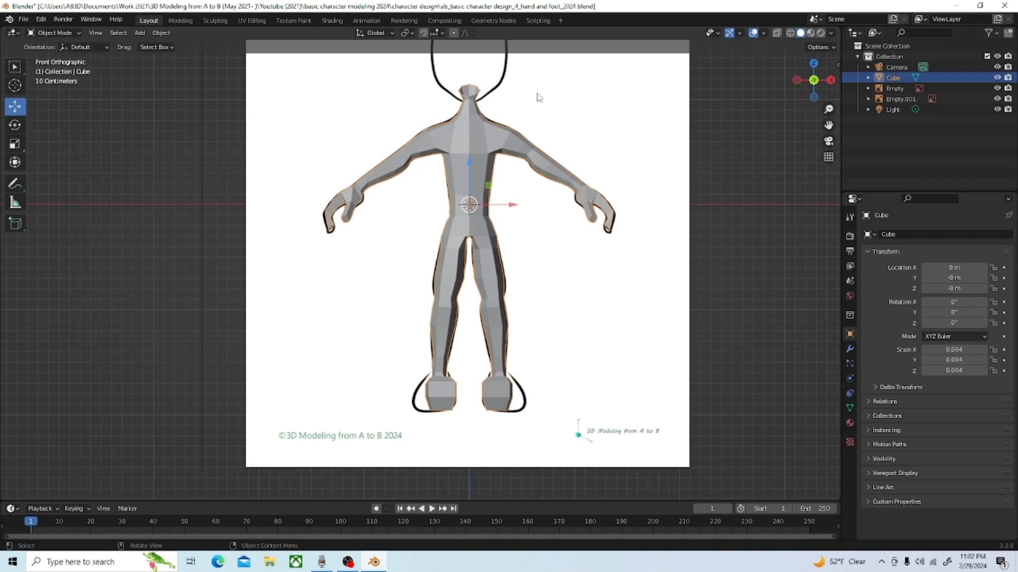
pyautogui.click(790, 33)
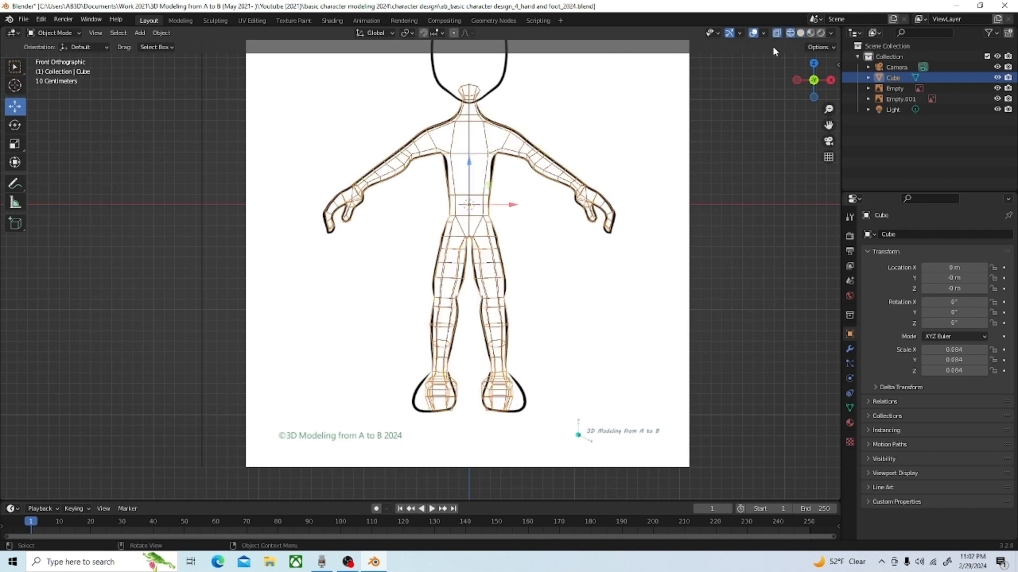
pyautogui.click(68, 34)
pyautogui.click(70, 46)
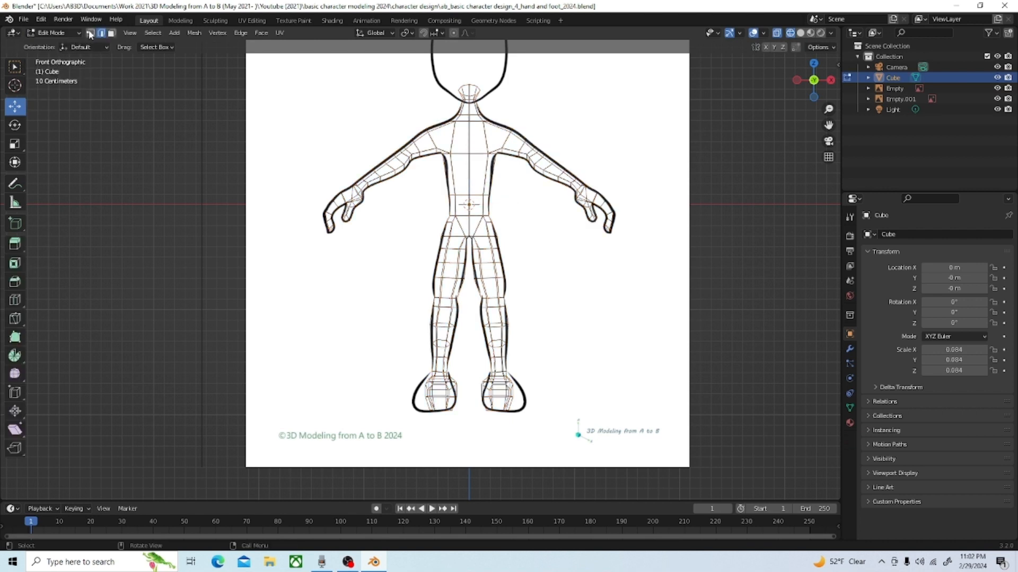
pyautogui.click(90, 33)
# Merge by distance all the vertices along the body's vertical centre seam, from the neck to the crotch
pyautogui.moveTo(466, 80); pyautogui.dragTo(469, 241)
pyautogui.scroll(6, 488, 231)
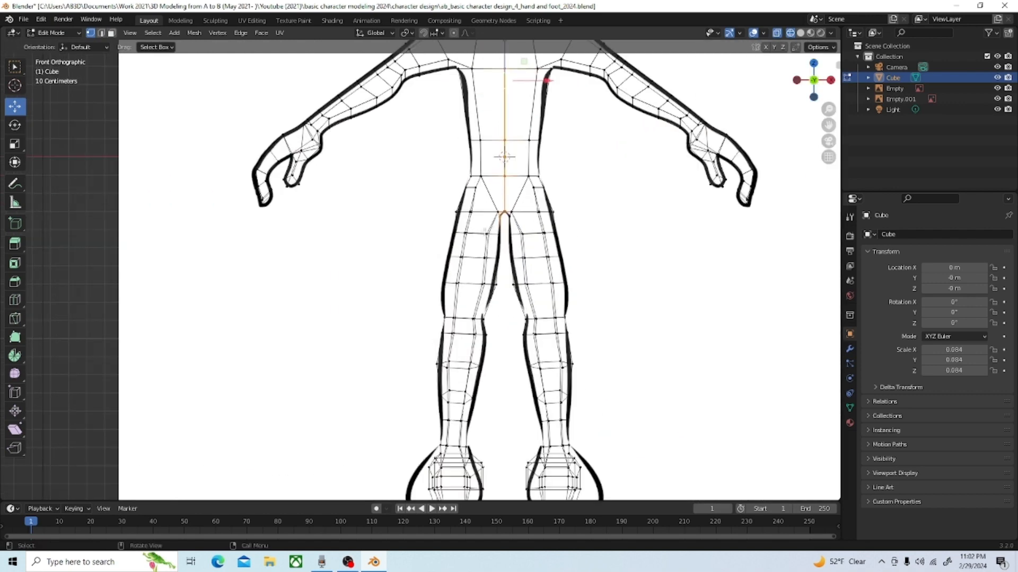
pyautogui.scroll(1, 551, 174)
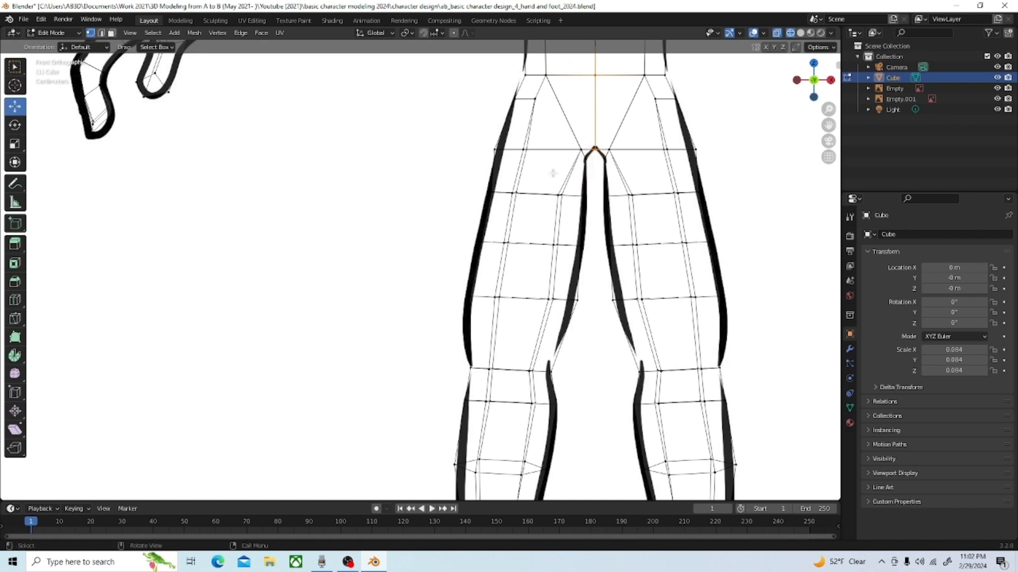
pyautogui.scroll(-6, 532, 189)
pyautogui.scroll(-3, 533, 190)
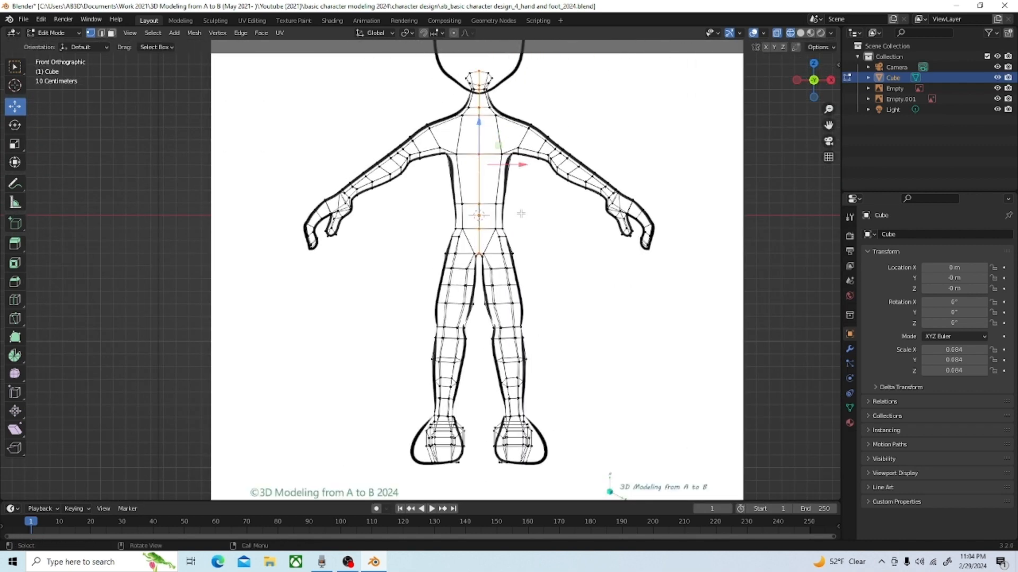
pyautogui.press('m')
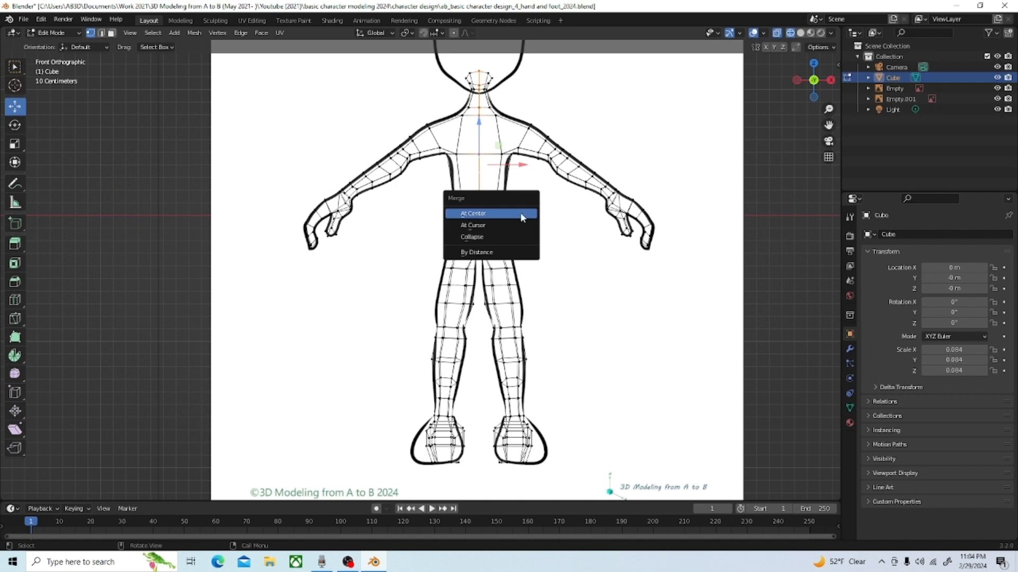
pyautogui.click(498, 252)
# Restore solid shading for the merged body and return to Object Mode
pyautogui.moveTo(513, 233)
pyautogui.mouseDown(button='middle')
pyautogui.moveTo(530, 281)
pyautogui.moveTo(514, 254)
pyautogui.moveTo(453, 268)
pyautogui.moveTo(466, 253)
pyautogui.mouseUp(button='middle')
pyautogui.scroll(-2, 530, 280)
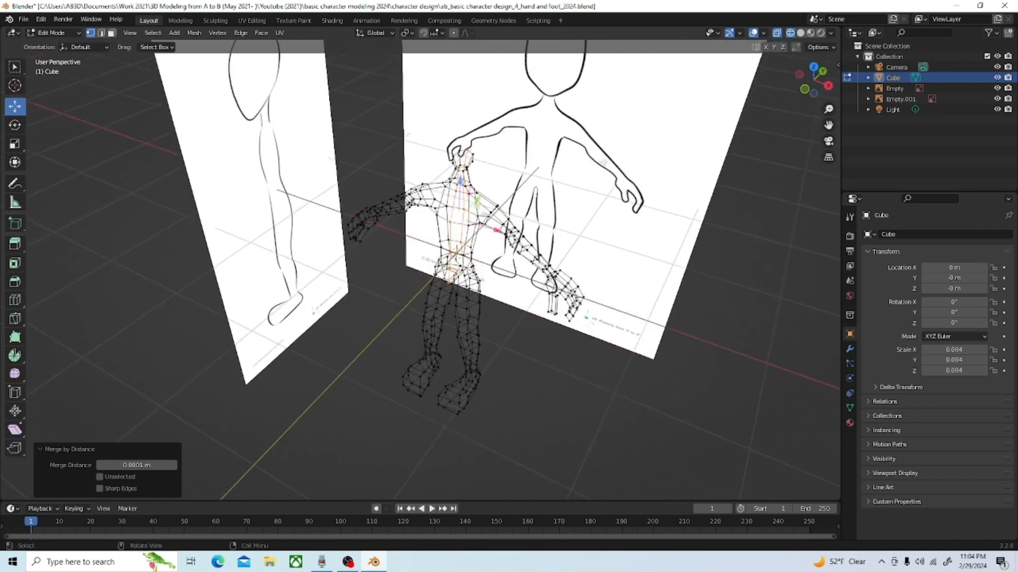
pyautogui.click(800, 33)
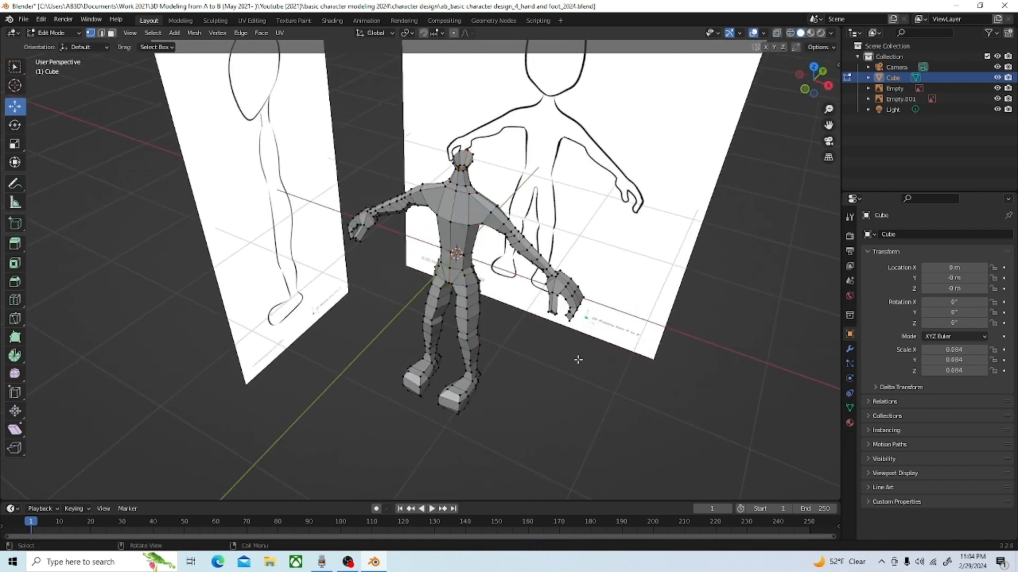
pyautogui.moveTo(613, 257); pyautogui.dragTo(527, 272, button='middle')
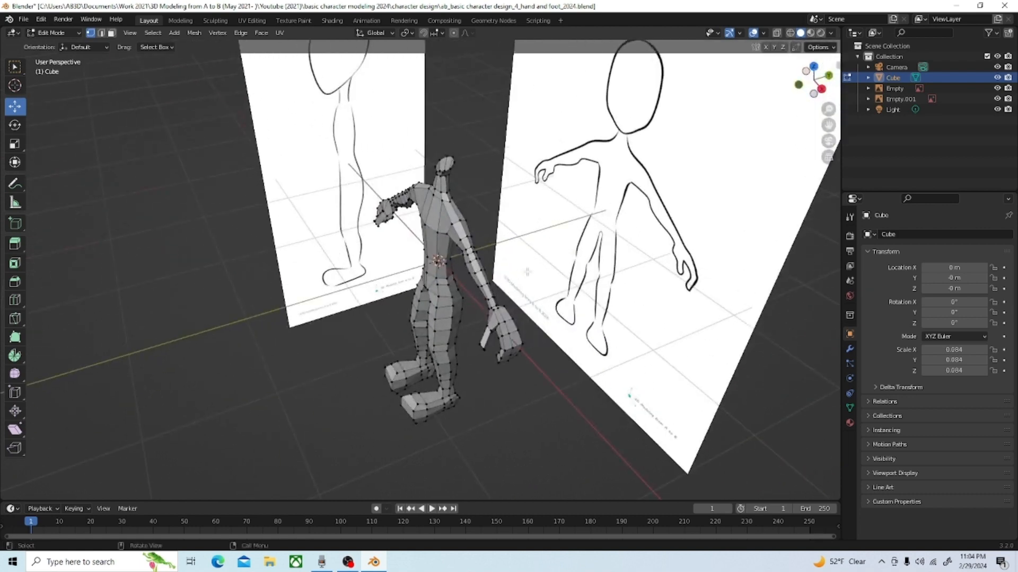
pyautogui.scroll(-2, 495, 283)
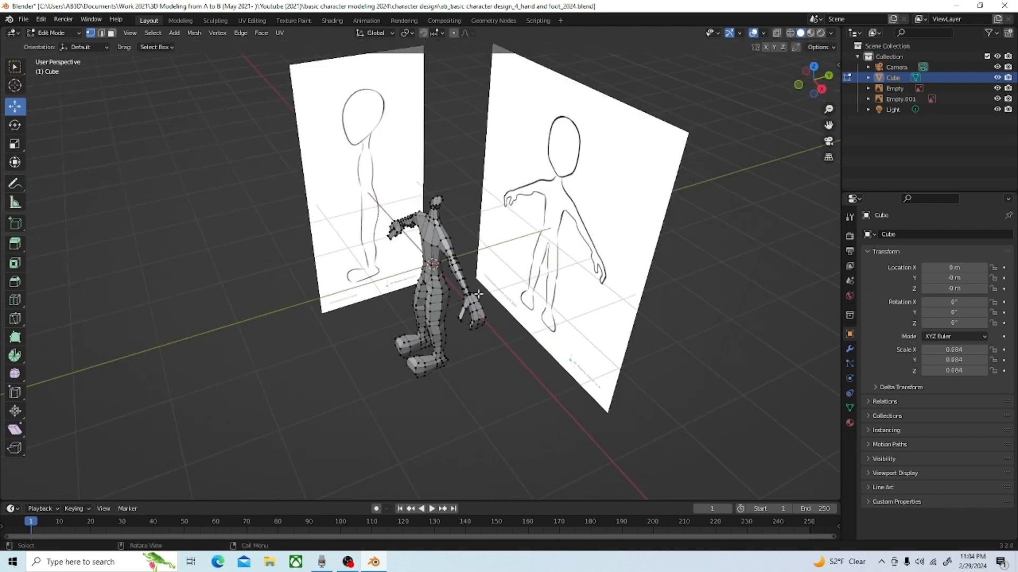
pyautogui.click(61, 34)
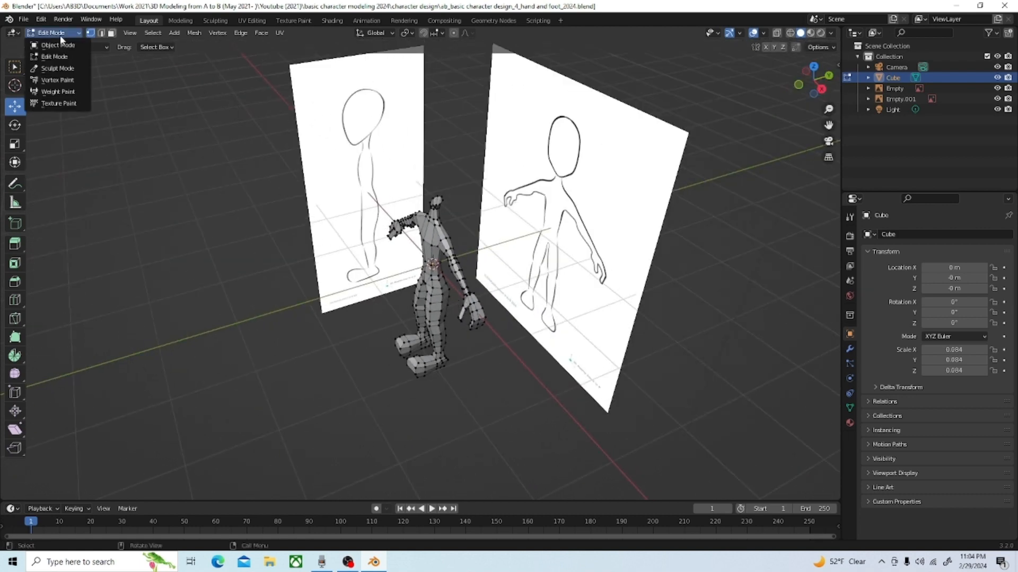
pyautogui.click(62, 45)
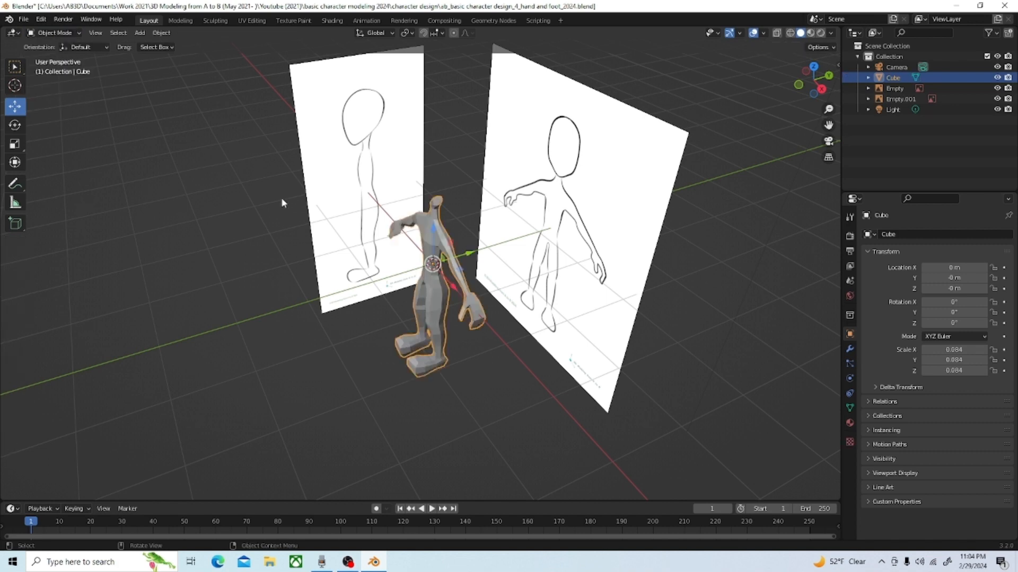
# Show the body in front view against the reference drawing and deselect everything
pyautogui.press('`')
pyautogui.click(258, 183)
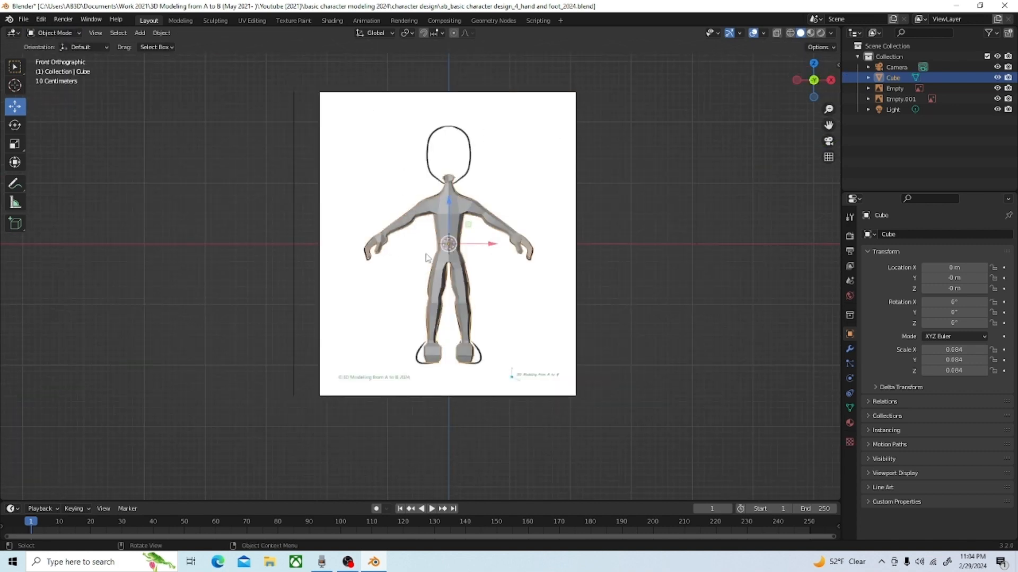
pyautogui.hotkey('alt', 'a')
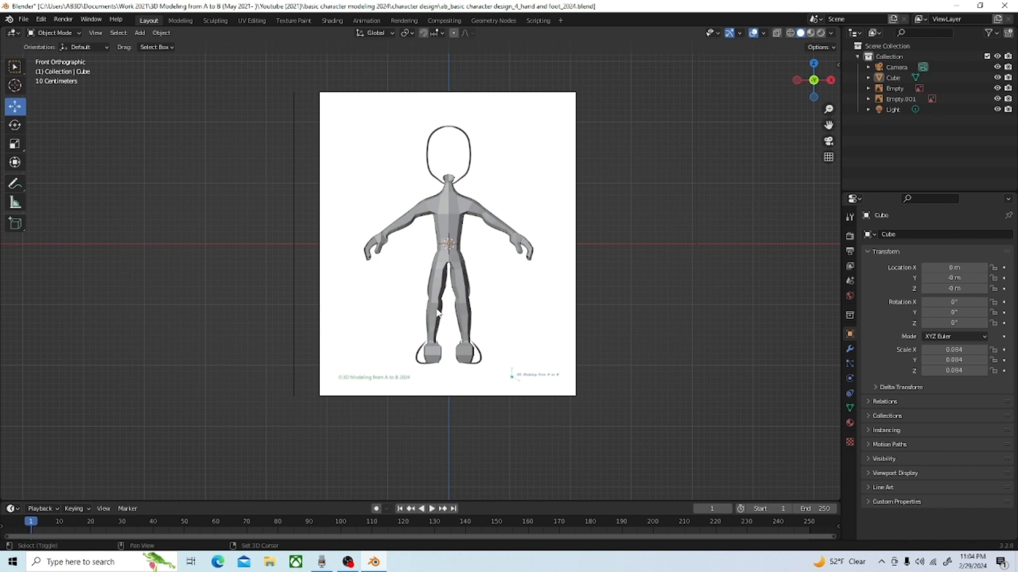
# Add a UV sphere with 8 segments and 8 rings as the base of the head
pyautogui.hotkey('shift', 'a')
pyautogui.moveTo(436, 309)
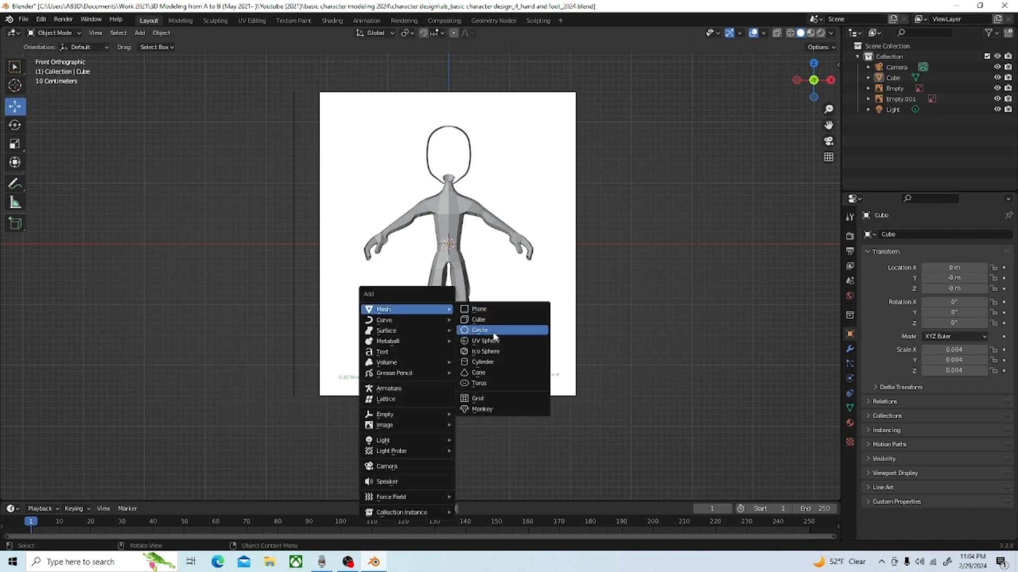
pyautogui.click(498, 345)
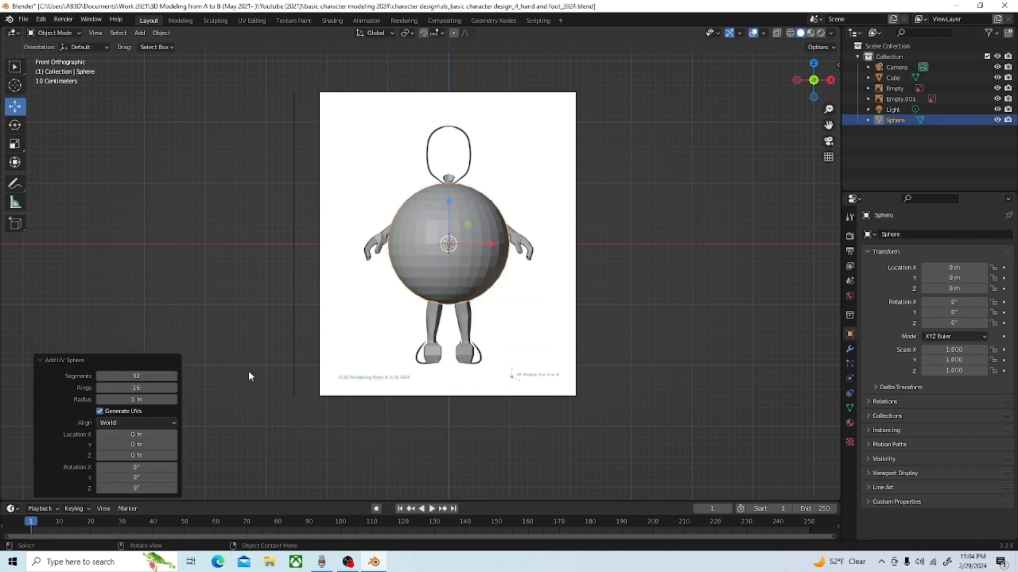
pyautogui.click(158, 375)
pyautogui.press('Return')
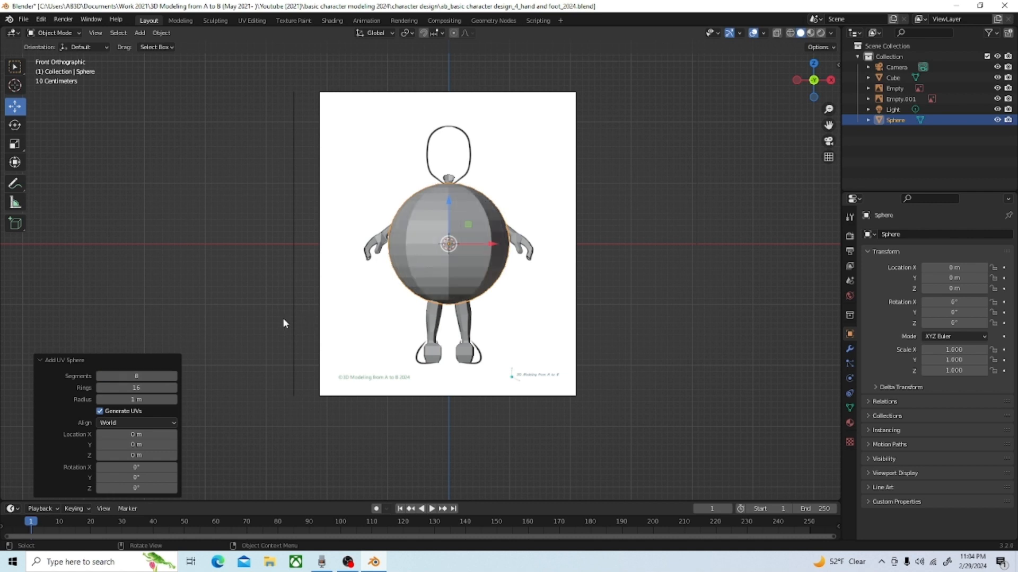
pyautogui.click(161, 387)
pyautogui.press('Return')
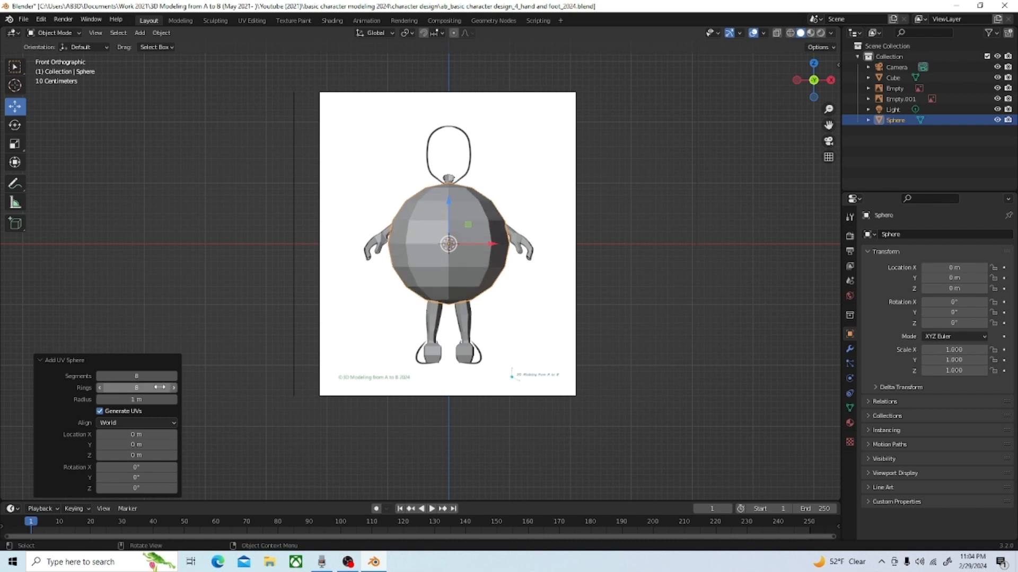
# Raise the sphere about 1.76 m to the head, display it in wireframe and scale it down to about 0.32
pyautogui.moveTo(449, 199); pyautogui.dragTo(460, 92)
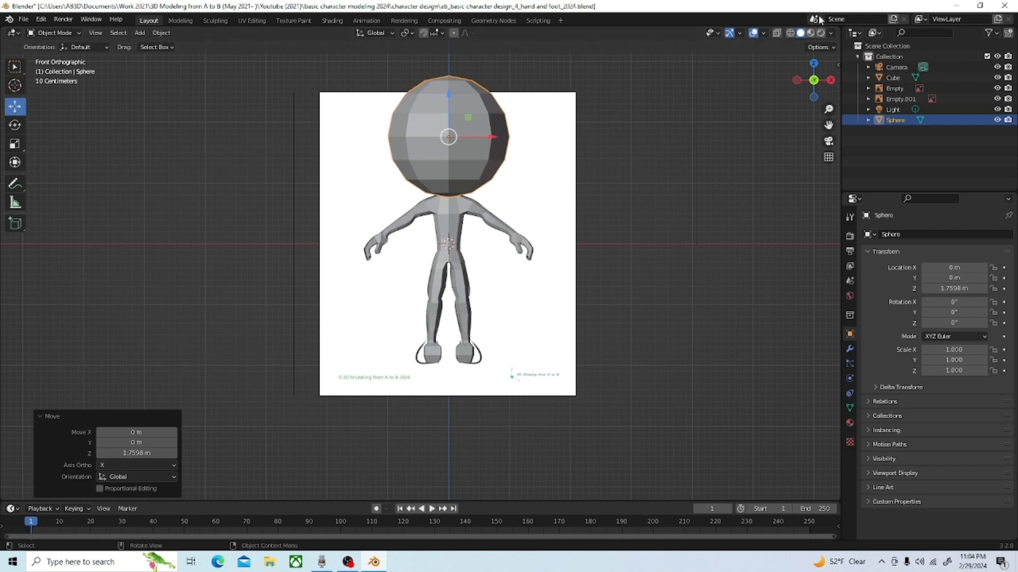
pyautogui.click(790, 32)
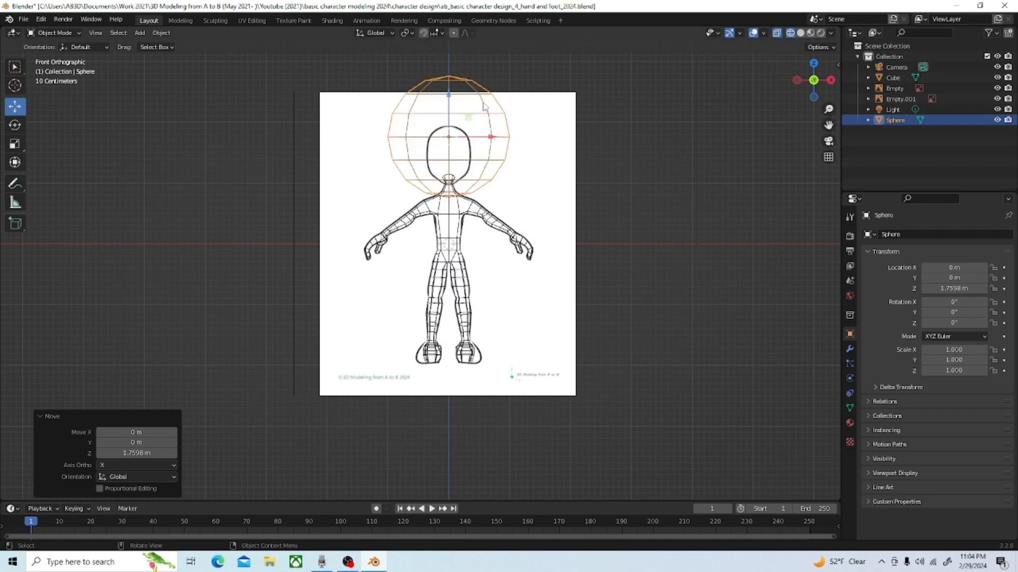
pyautogui.press('s')
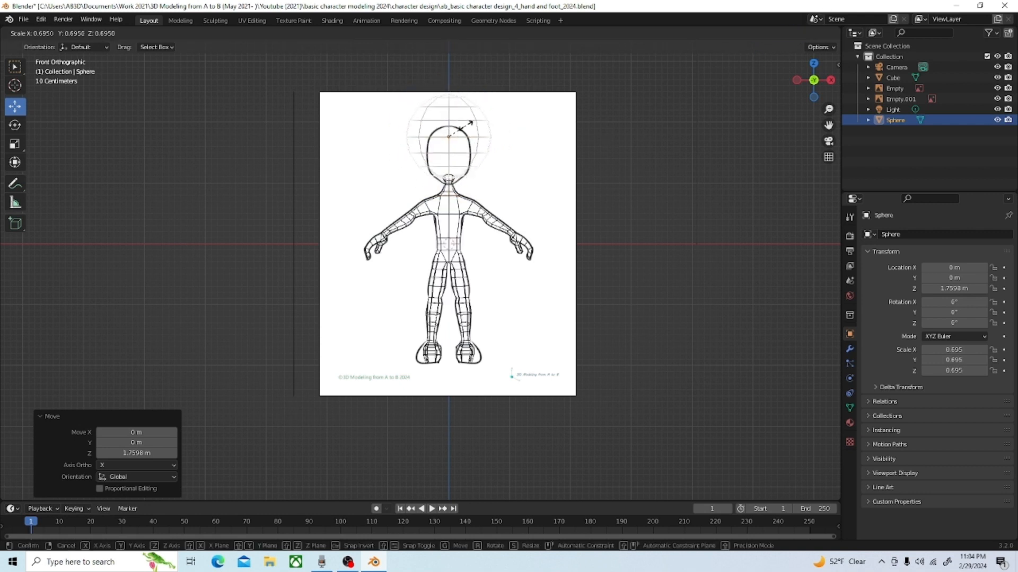
pyautogui.click(459, 133)
# Lower the sphere about 0.15 m to the top of the drawn head and enlarge it by about 1.07
pyautogui.scroll(4, 436, 96)
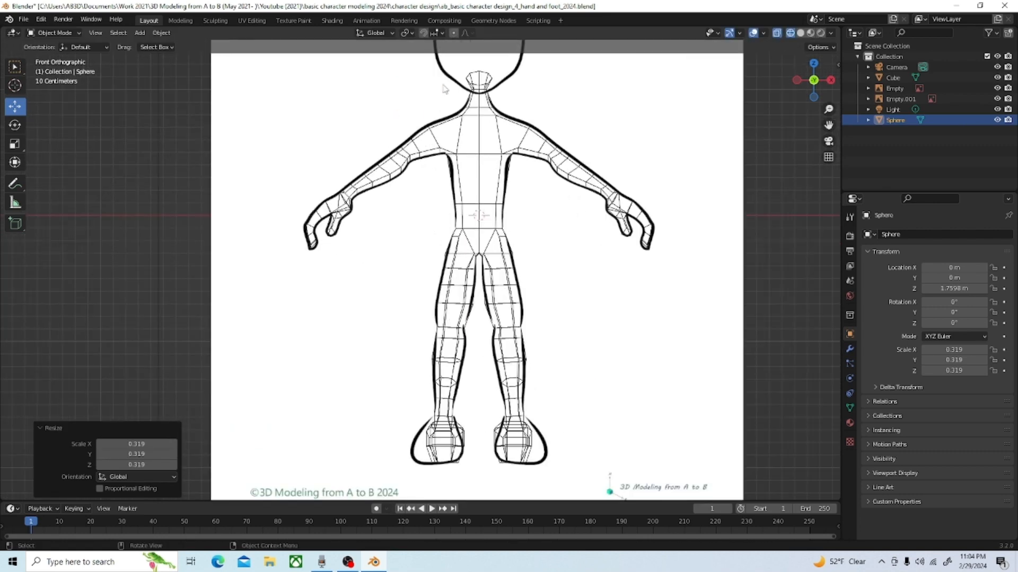
pyautogui.moveTo(829, 125); pyautogui.dragTo(807, 351)
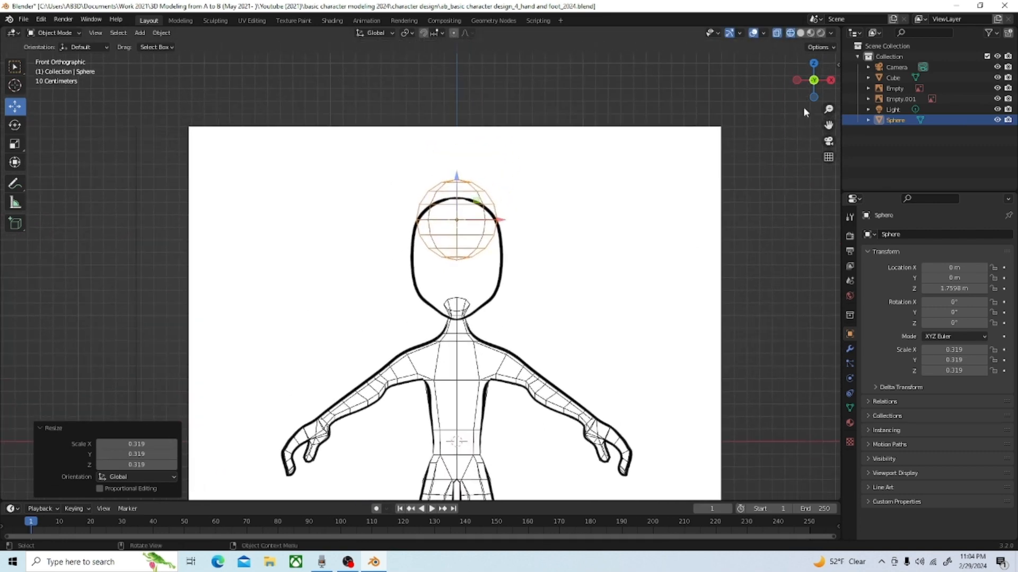
pyautogui.scroll(3, 509, 189)
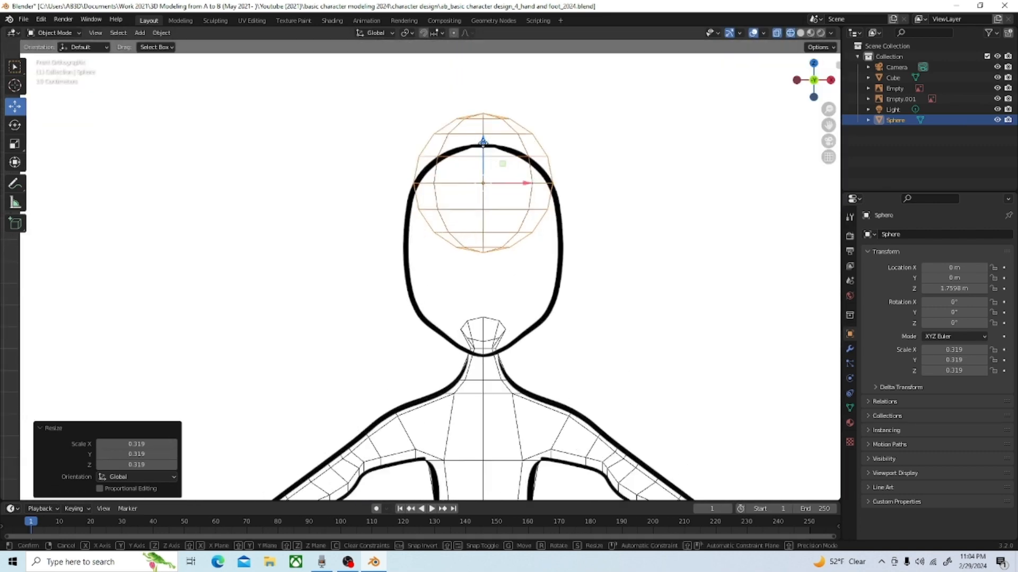
pyautogui.moveTo(484, 142); pyautogui.dragTo(483, 173)
pyautogui.press('s')
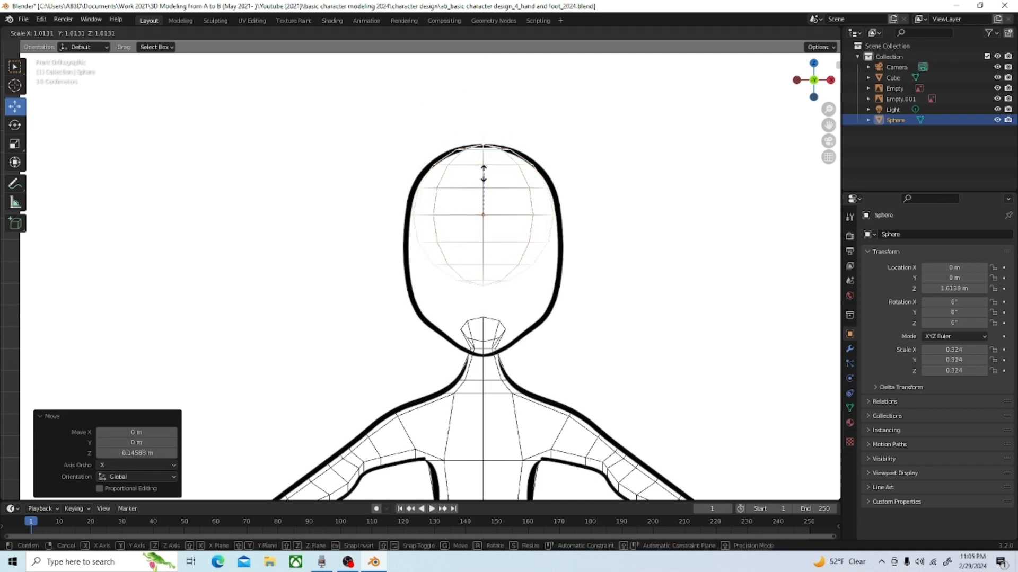
pyautogui.click(481, 171)
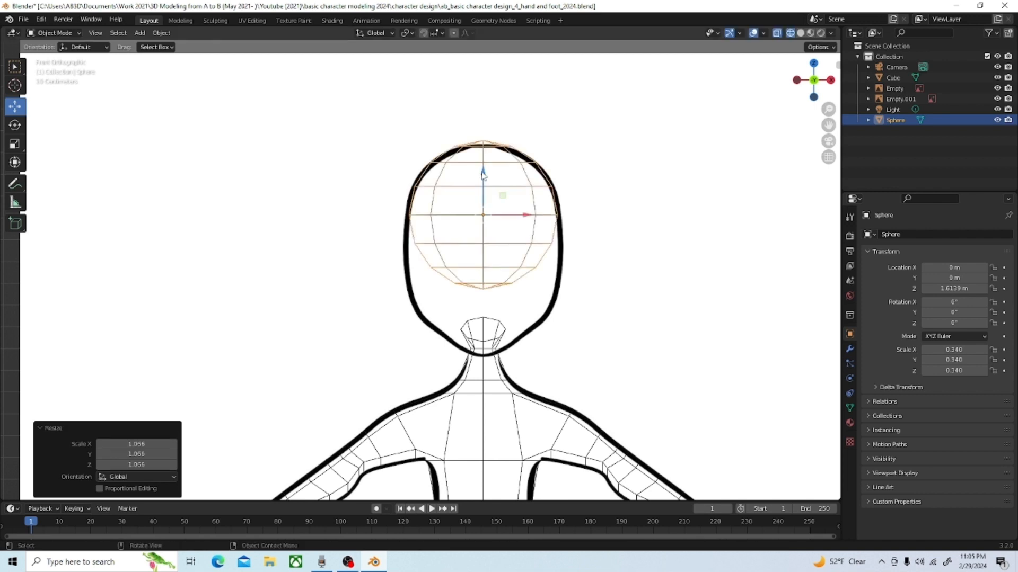
# In right side view, shift the sphere to about 0.058 m in Y and 1.59 m in Z, against the back of the head outline
pyautogui.press('`')
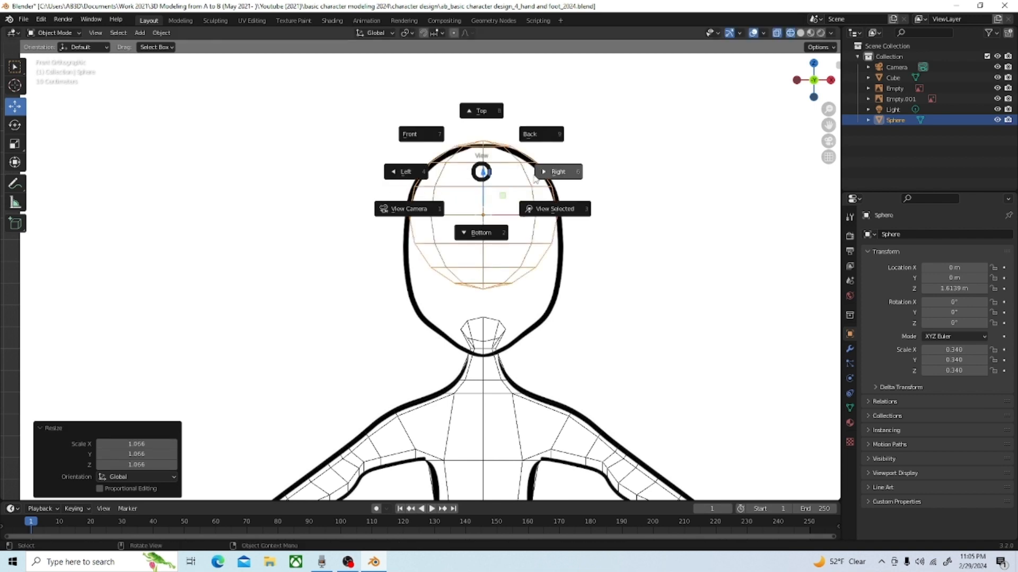
pyautogui.click(555, 177)
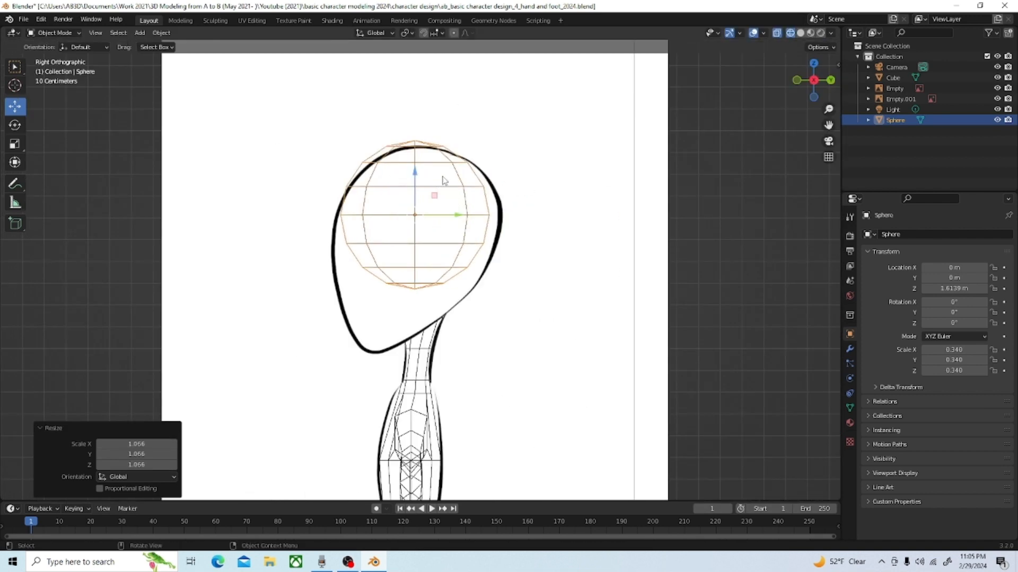
pyautogui.moveTo(463, 217); pyautogui.dragTo(477, 217)
pyautogui.moveTo(428, 174); pyautogui.dragTo(427, 184)
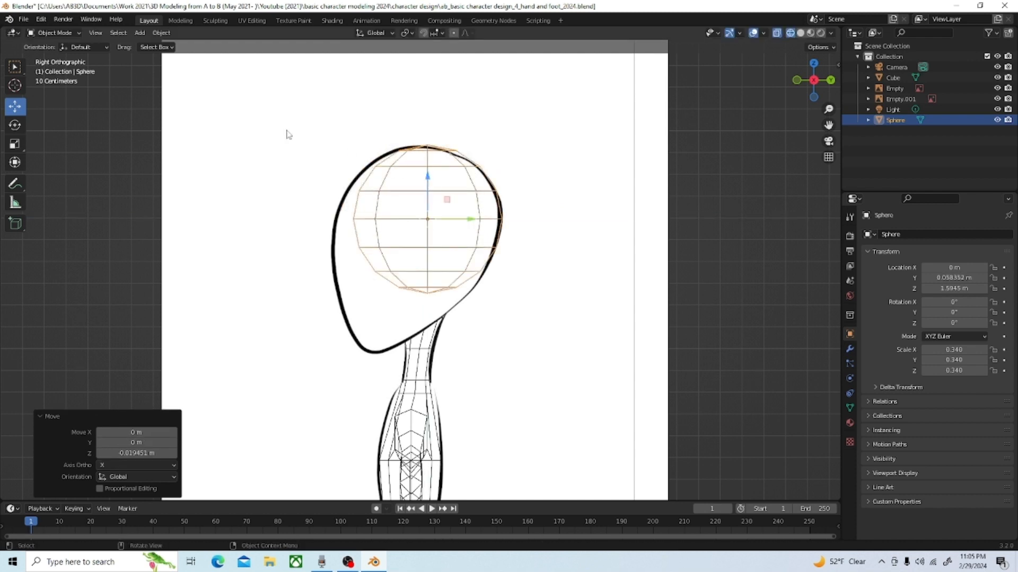
# Enter Edit Mode on the sphere, select its lower front vertex and enable proportional editing
pyautogui.click(77, 34)
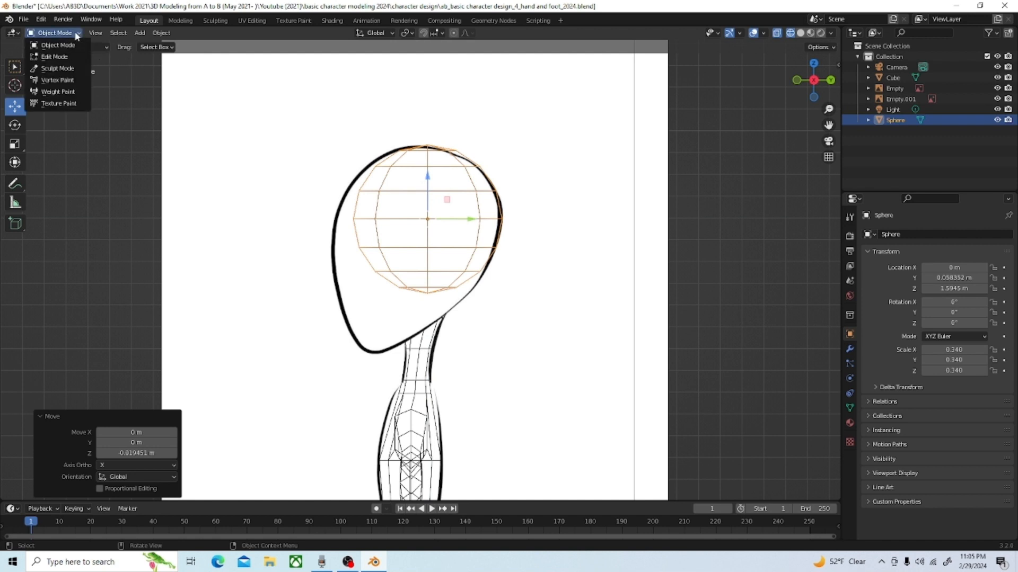
pyautogui.click(69, 56)
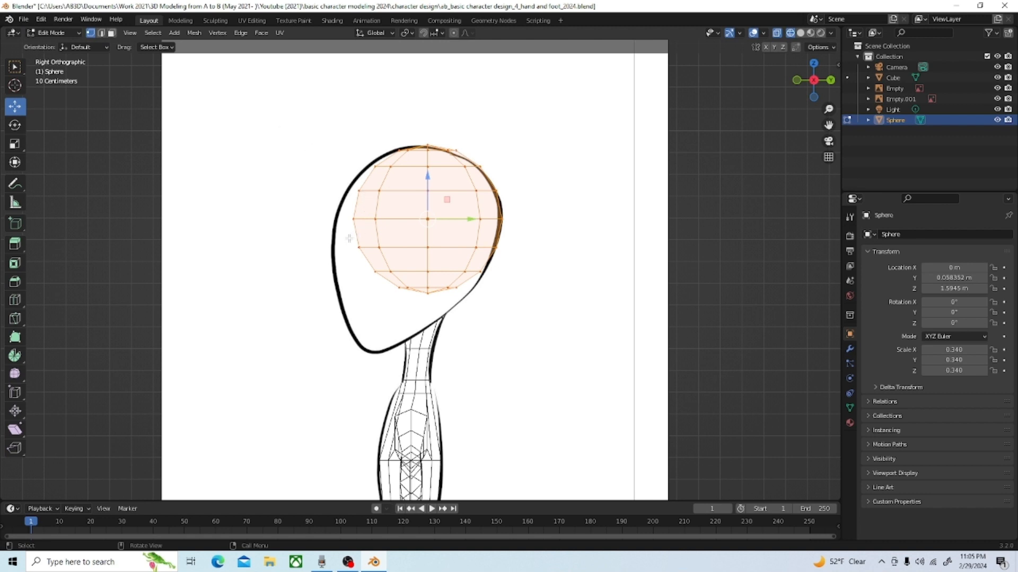
pyautogui.click(360, 252)
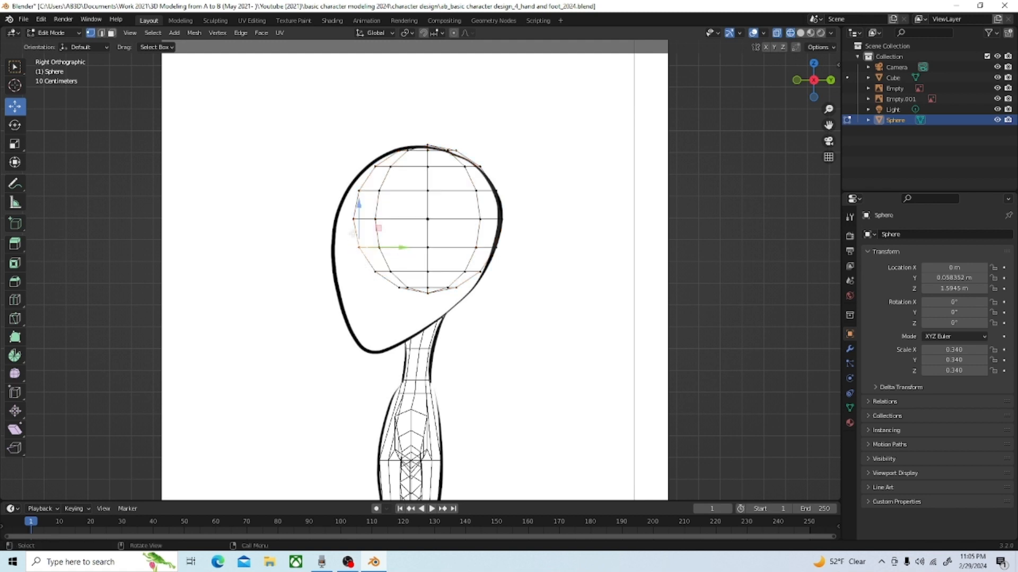
pyautogui.click(454, 34)
pyautogui.click(472, 32)
# Pull the lower front vertex down to the chin and the upper front vertex out to the forehead of the side outline
pyautogui.moveTo(360, 247); pyautogui.dragTo(347, 334)
pyautogui.scroll(1, 349, 270)
pyautogui.scroll(1, 348, 270)
pyautogui.moveTo(355, 198)
pyautogui.mouseDown()
pyautogui.moveTo(375, 206)
pyautogui.moveTo(343, 186)
pyautogui.mouseUp()
# Adjust two vertices at the back of the head along Y, about 0.015 m outward and 0.017 m inward, to follow the outline
pyautogui.click(476, 273)
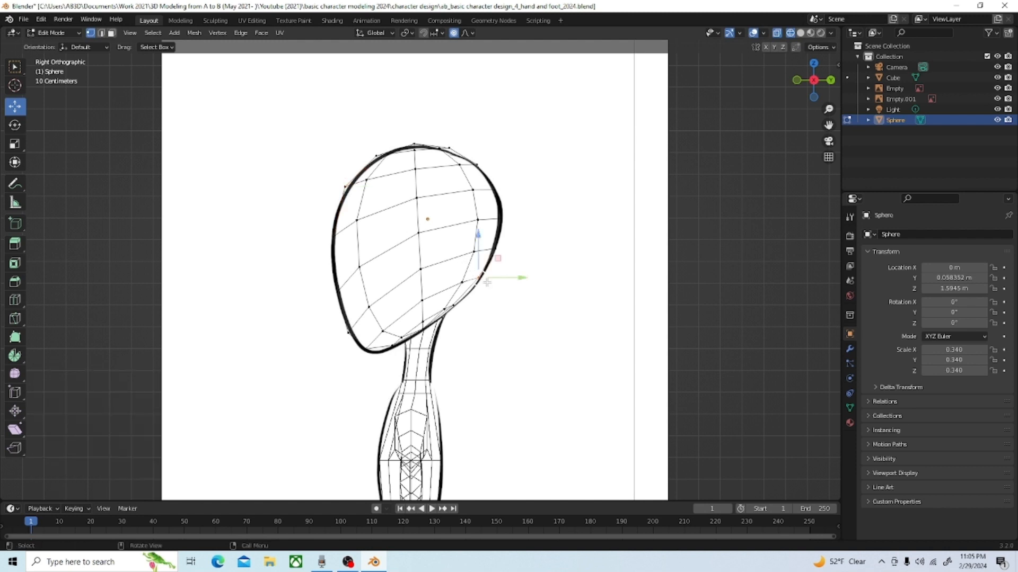
pyautogui.moveTo(508, 280); pyautogui.dragTo(513, 281)
pyautogui.click(514, 281)
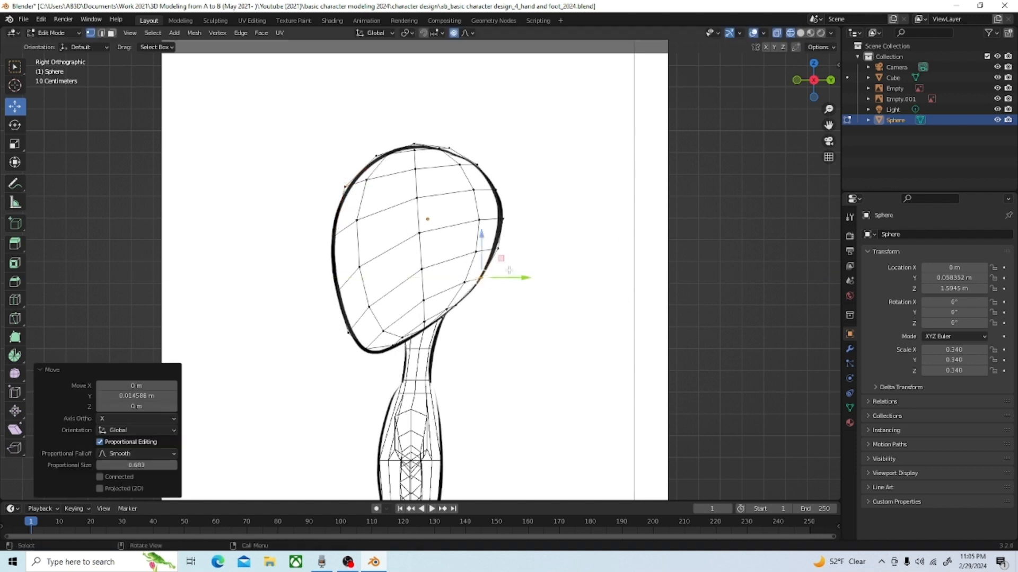
pyautogui.click(524, 255)
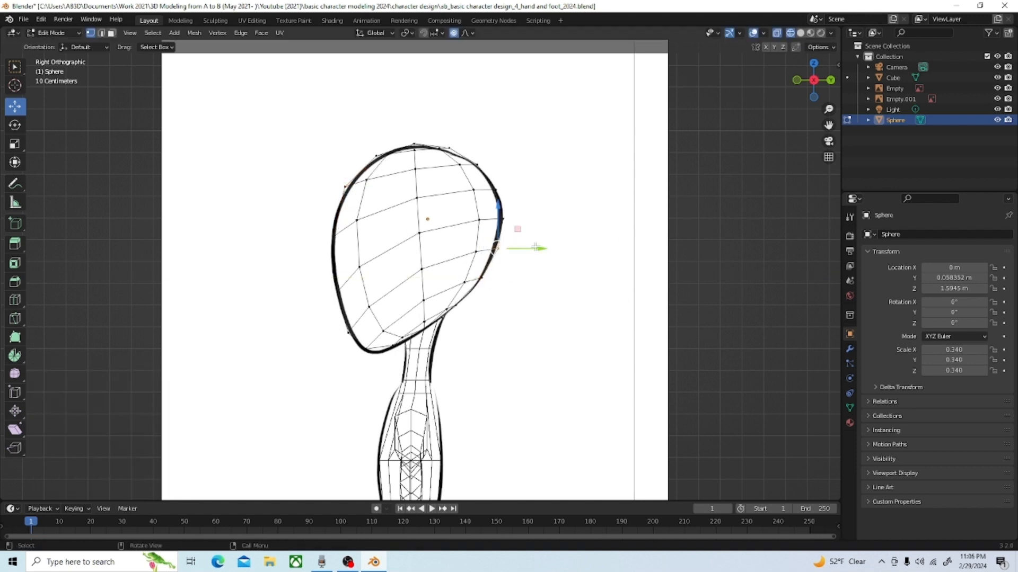
pyautogui.moveTo(536, 248); pyautogui.dragTo(531, 244)
pyautogui.scroll(7, 530, 244)
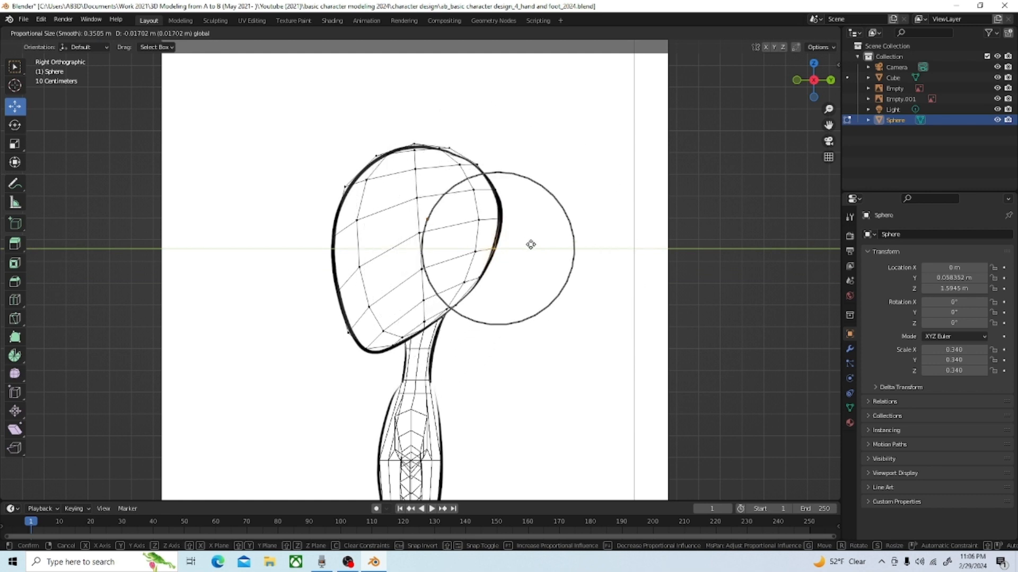
pyautogui.moveTo(531, 245); pyautogui.dragTo(530, 245)
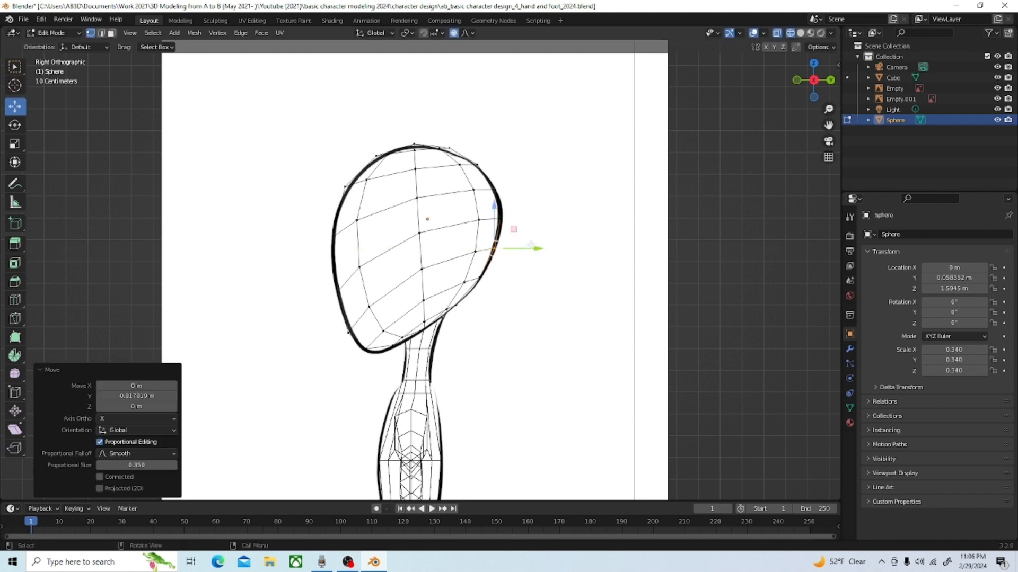
# Fit the forehead and crown vertices to the side outline with proportional editing, moving the top vertex about -0.012 m in Y
pyautogui.click(347, 186)
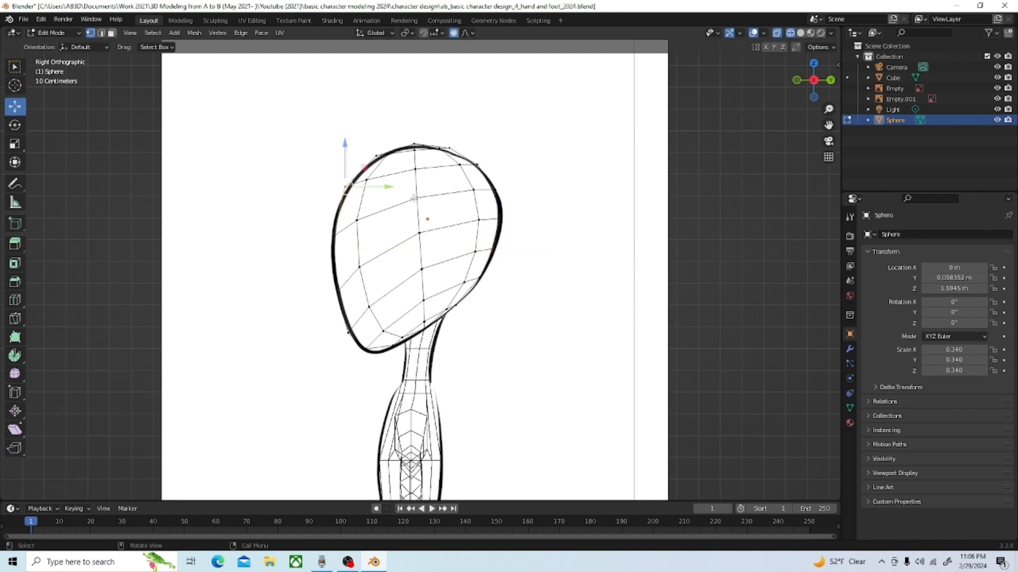
pyautogui.moveTo(389, 187); pyautogui.dragTo(397, 183)
pyautogui.scroll(2, 397, 185)
pyautogui.scroll(2, 396, 187)
pyautogui.scroll(1, 397, 183)
pyautogui.click(377, 157)
pyautogui.moveTo(376, 120); pyautogui.dragTo(418, 103)
pyautogui.click(415, 145)
pyautogui.scroll(-11, 416, 106)
pyautogui.moveTo(455, 144); pyautogui.dragTo(448, 148)
# In front view, select the vertices on both sides of the jaw and scale them about 1.33 along X, with proportional size about 0.3
pyautogui.press('`')
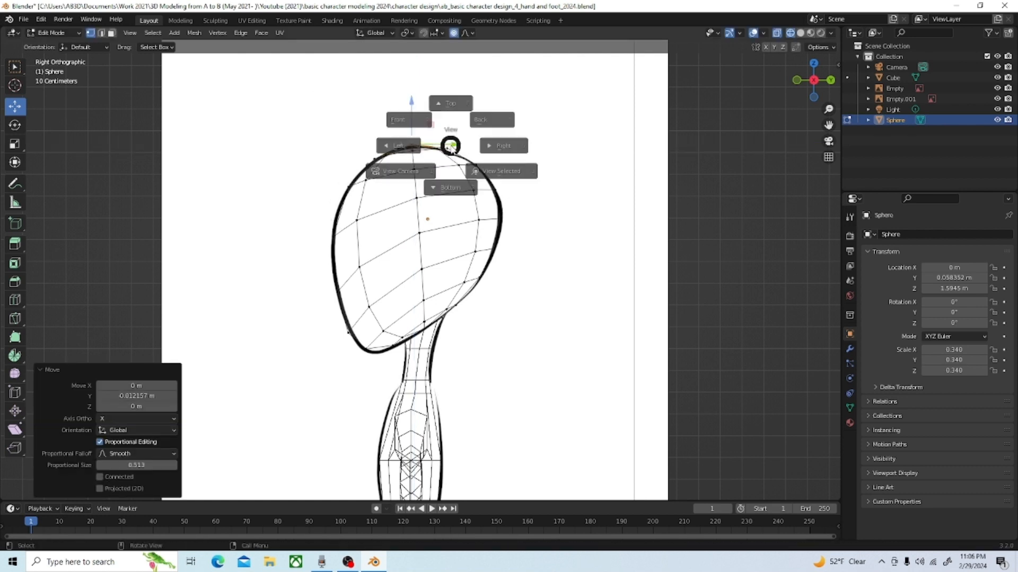
pyautogui.click(399, 131)
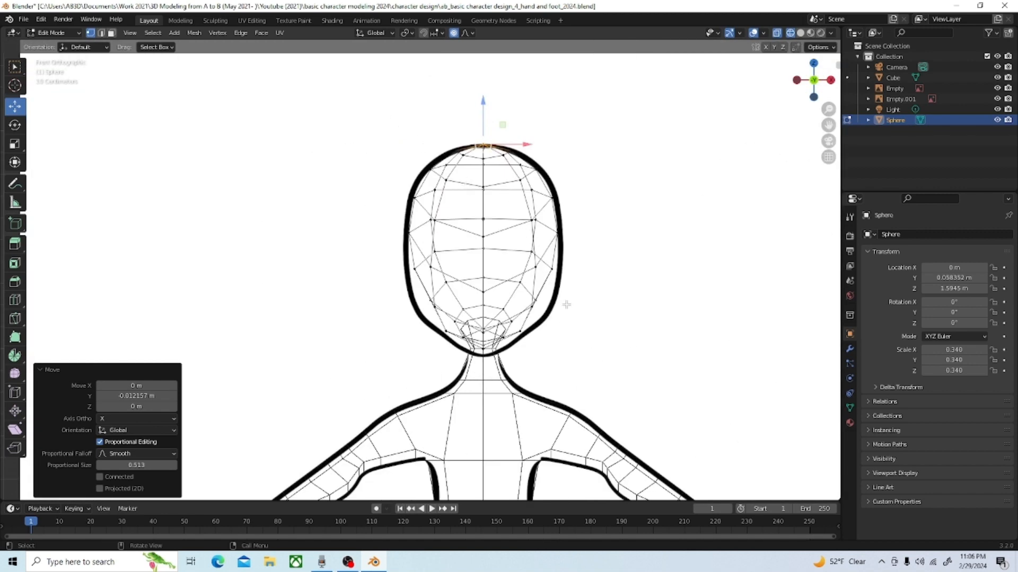
pyautogui.click(430, 302)
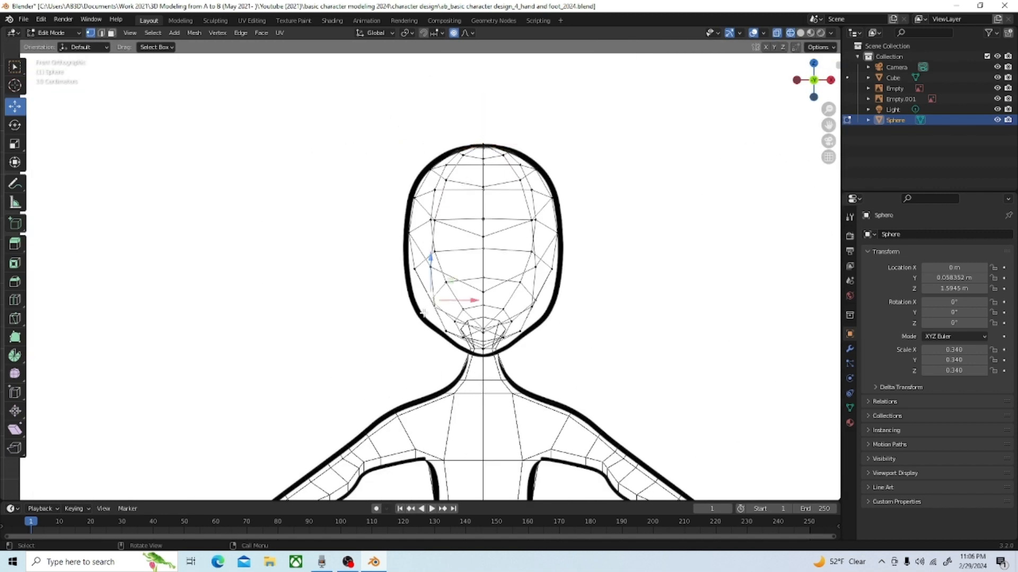
pyautogui.moveTo(437, 330); pyautogui.dragTo(466, 344, button='middle')
pyautogui.press('`')
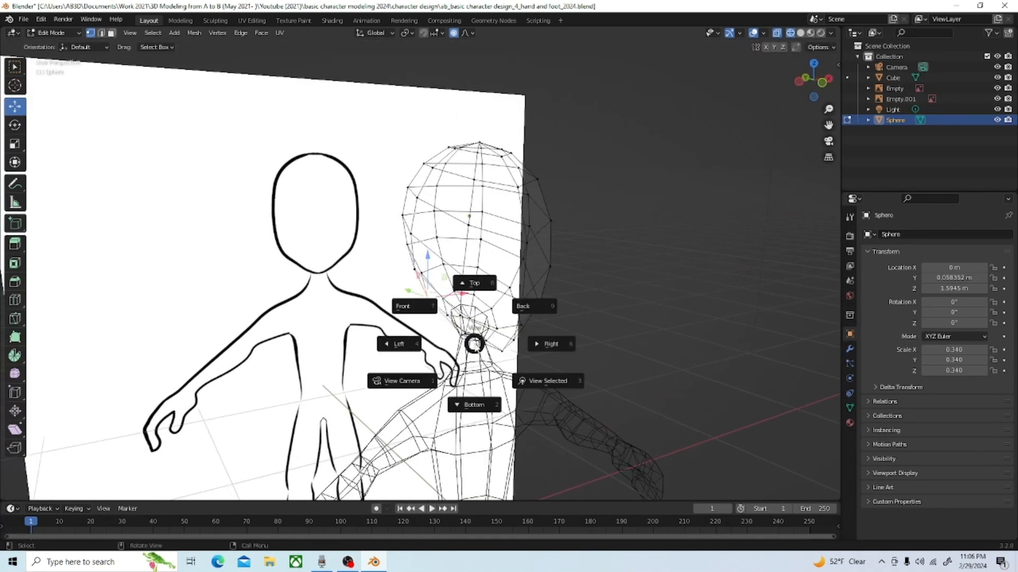
pyautogui.click(412, 306)
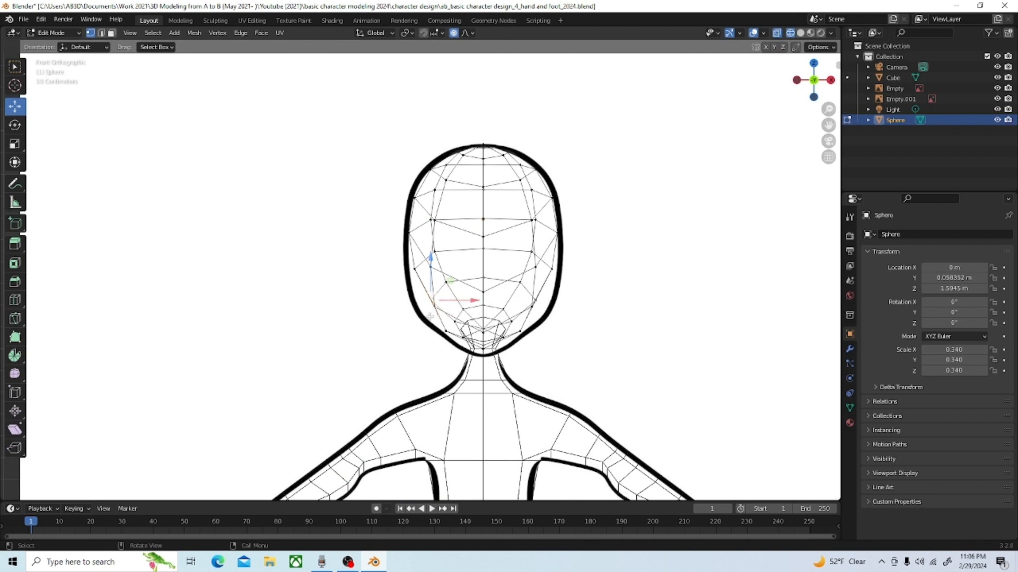
pyautogui.scroll(4, 450, 318)
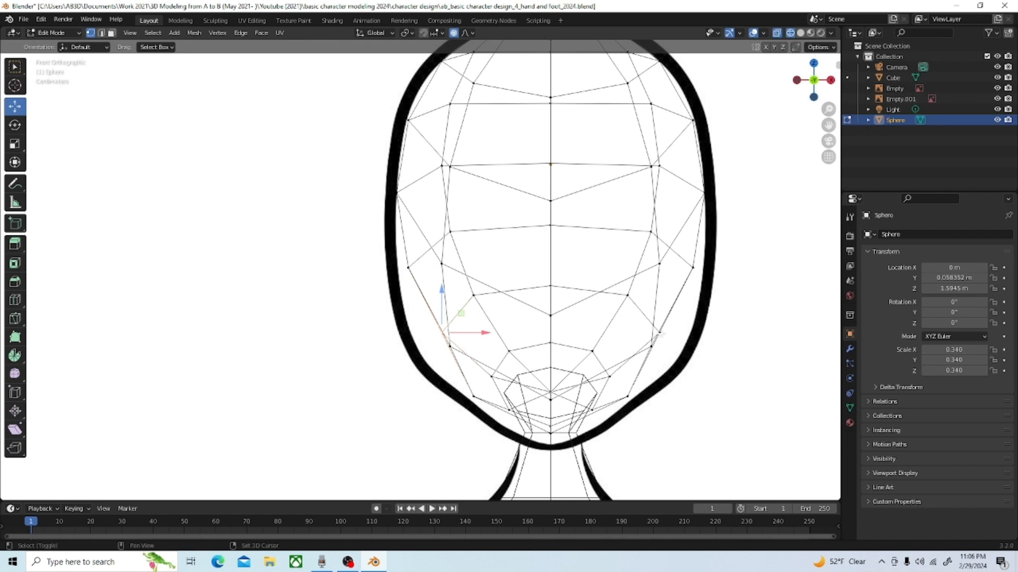
pyautogui.scroll(-3, 598, 350)
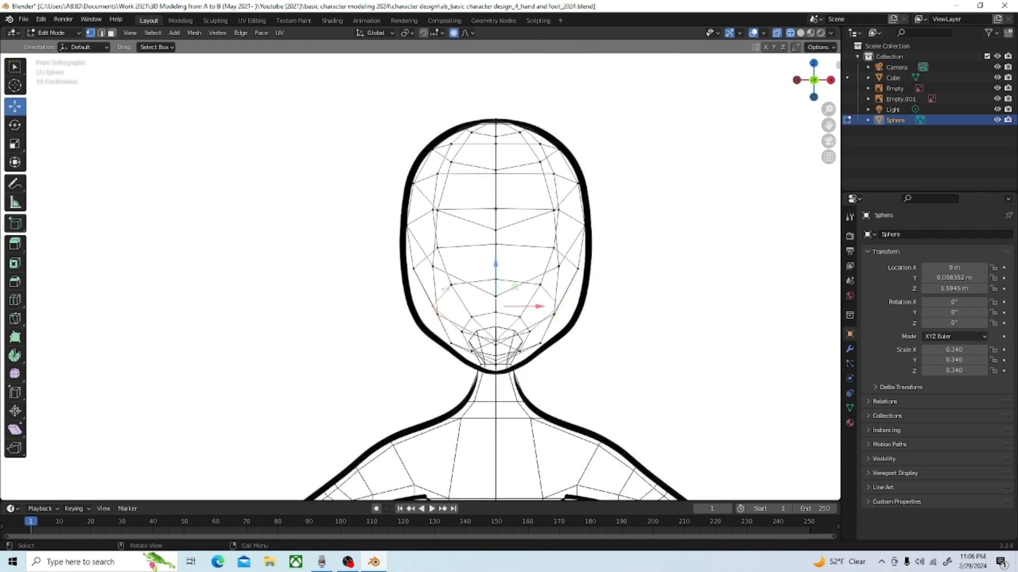
pyautogui.click(112, 174)
pyautogui.click(15, 147)
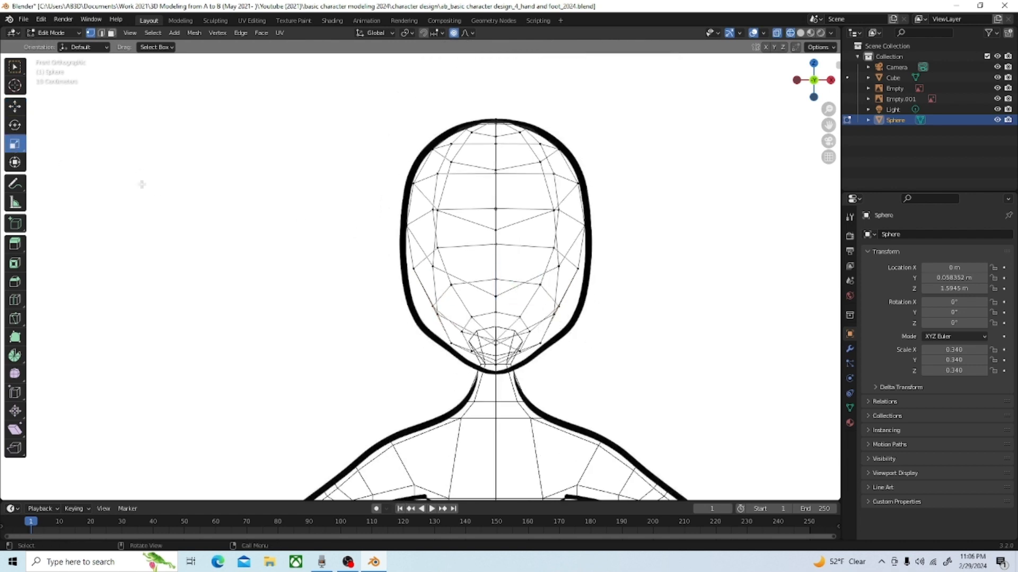
pyautogui.hotkey('ctrl', 'z')
pyautogui.moveTo(537, 306); pyautogui.dragTo(551, 310)
pyautogui.scroll(4, 552, 309)
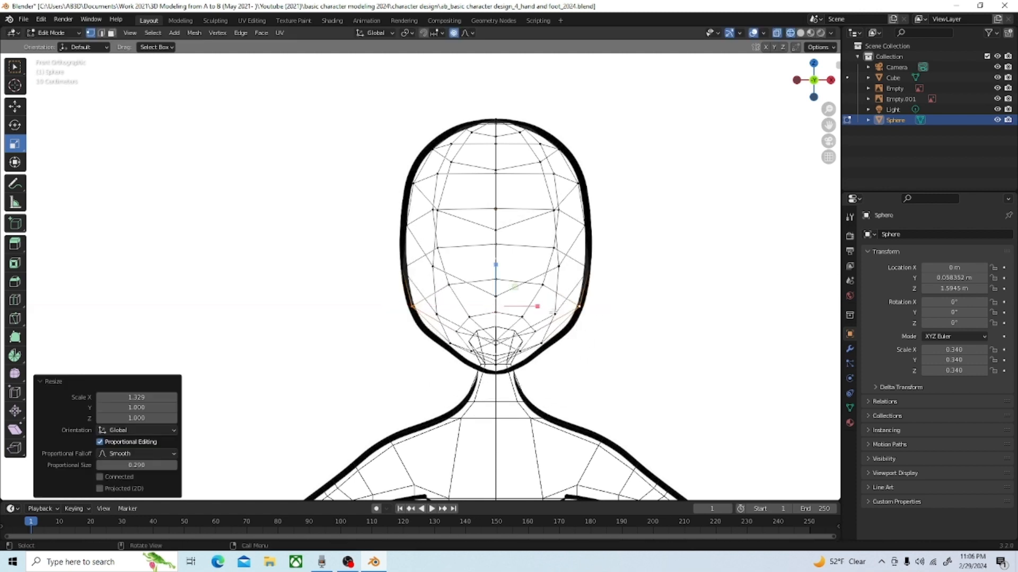
# In the right side view, move the front vertex just above the chin about 0.016 m along Y to follow the outline
pyautogui.press('`')
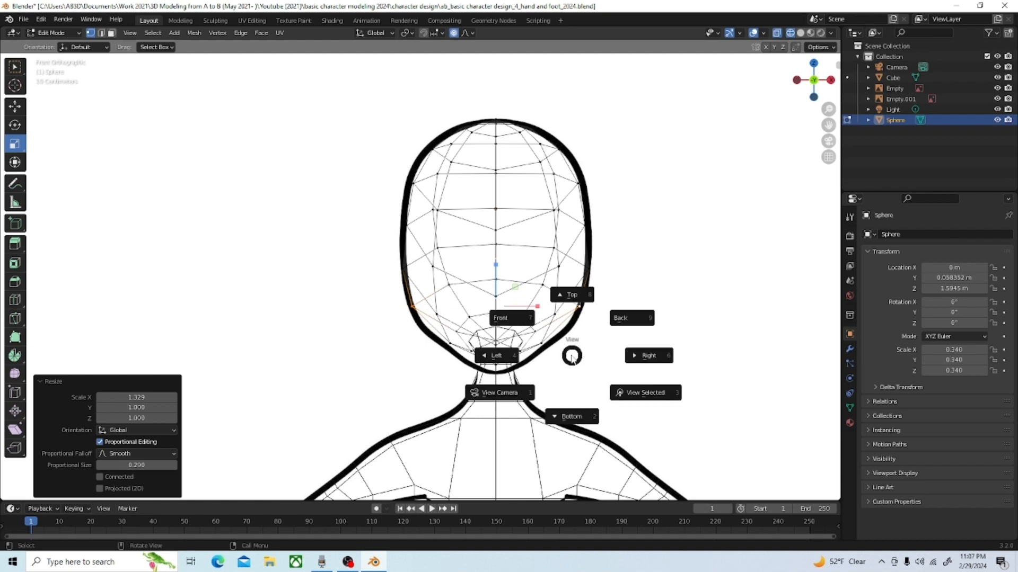
pyautogui.click(639, 354)
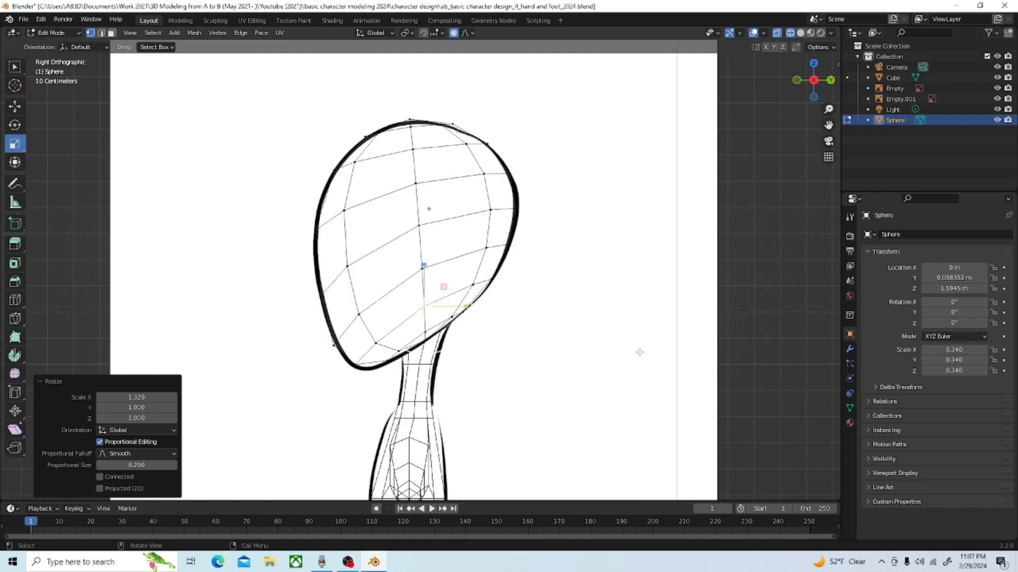
pyautogui.click(334, 343)
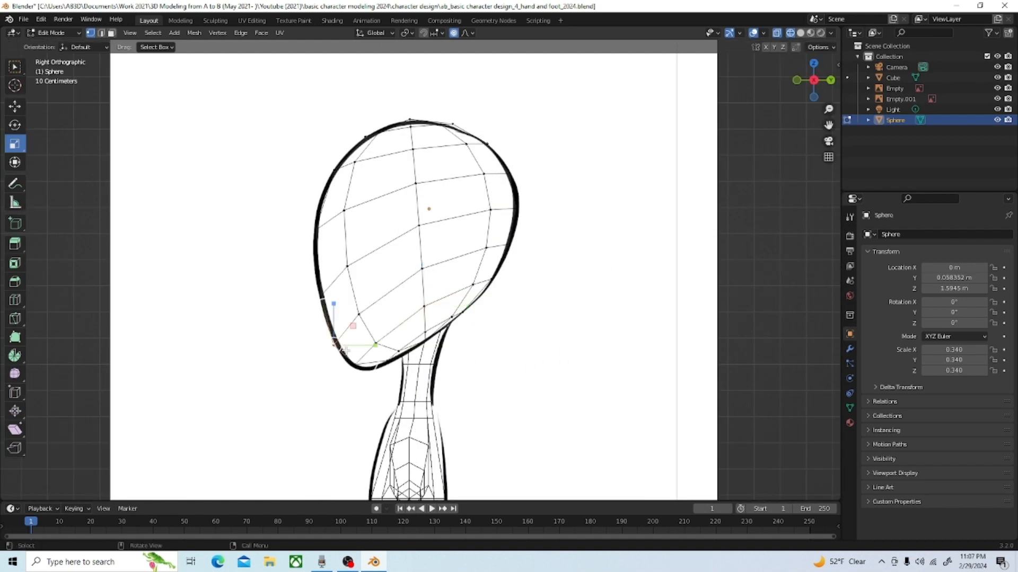
pyautogui.click(22, 111)
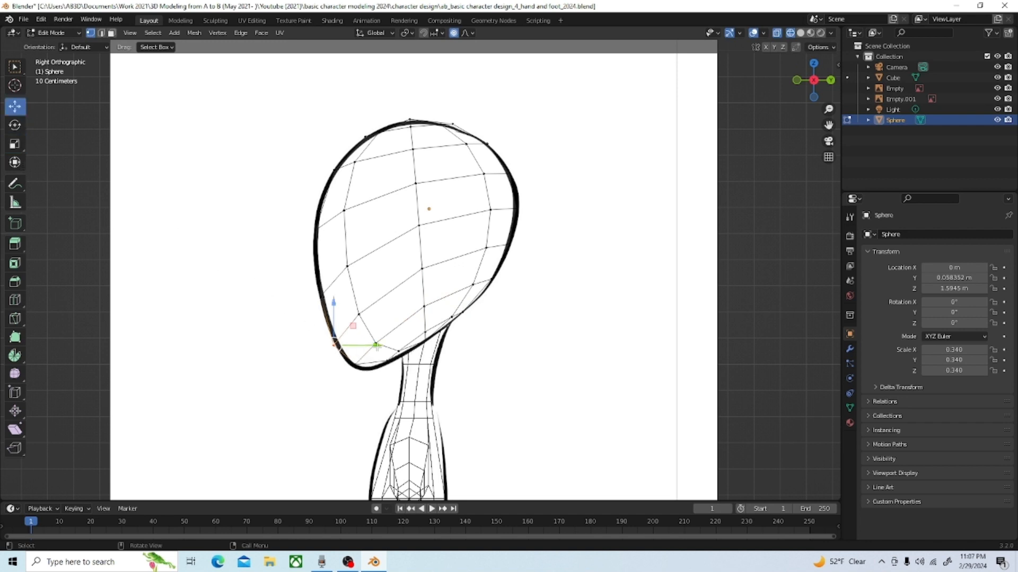
pyautogui.moveTo(376, 346); pyautogui.dragTo(381, 346)
# Switch to solid shading and Object Mode, and examine the head and its junction with the neck from several angles
pyautogui.click(800, 33)
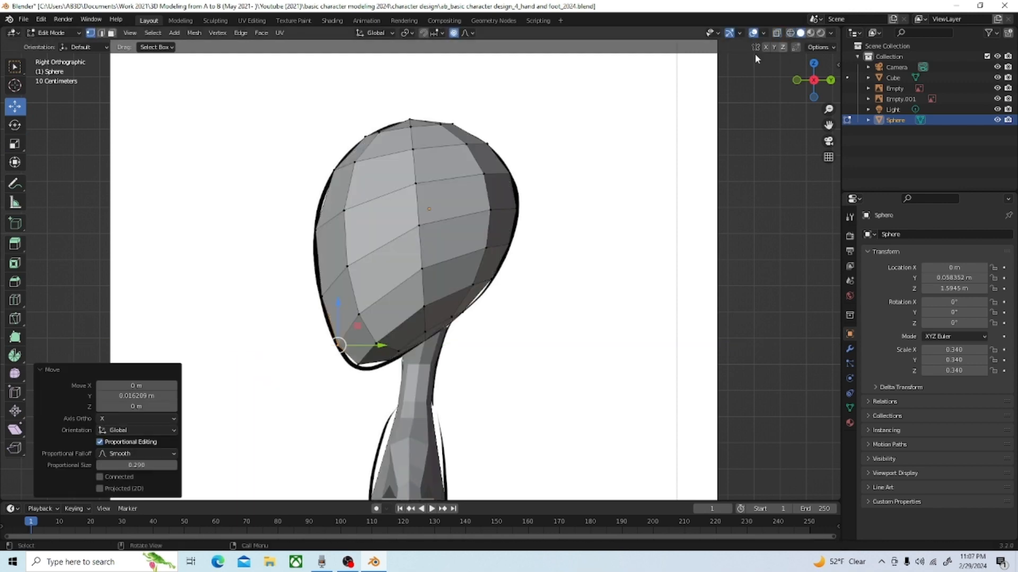
pyautogui.moveTo(621, 88); pyautogui.dragTo(343, 344, button='middle')
pyautogui.scroll(3, 318, 403)
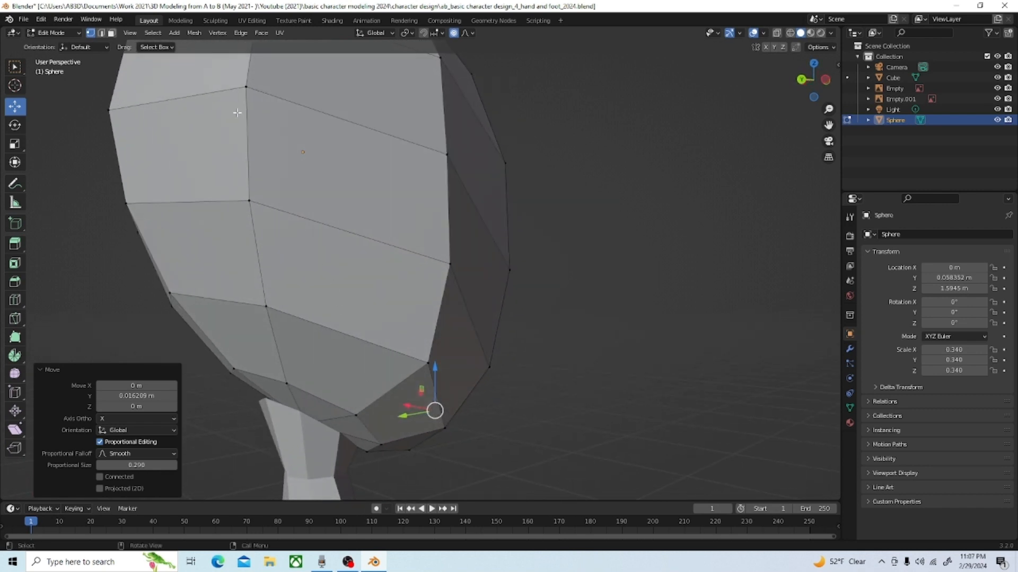
pyautogui.scroll(-3, 211, 107)
pyautogui.click(64, 34)
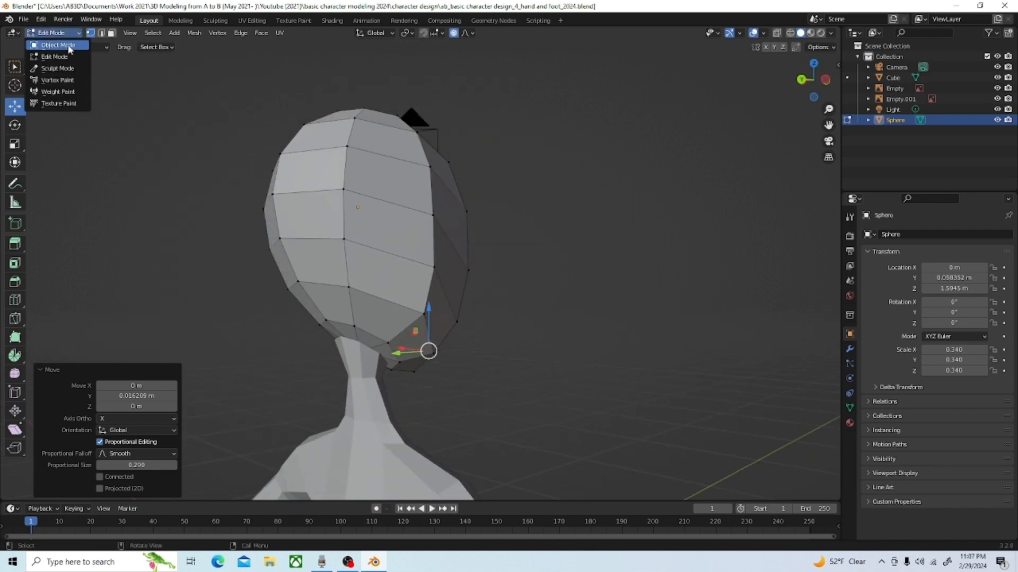
pyautogui.click(53, 43)
pyautogui.scroll(-3, 333, 115)
pyautogui.moveTo(335, 134); pyautogui.dragTo(356, 201, button='middle')
pyautogui.scroll(4, 379, 295)
pyautogui.moveTo(379, 295); pyautogui.dragTo(408, 263, button='middle')
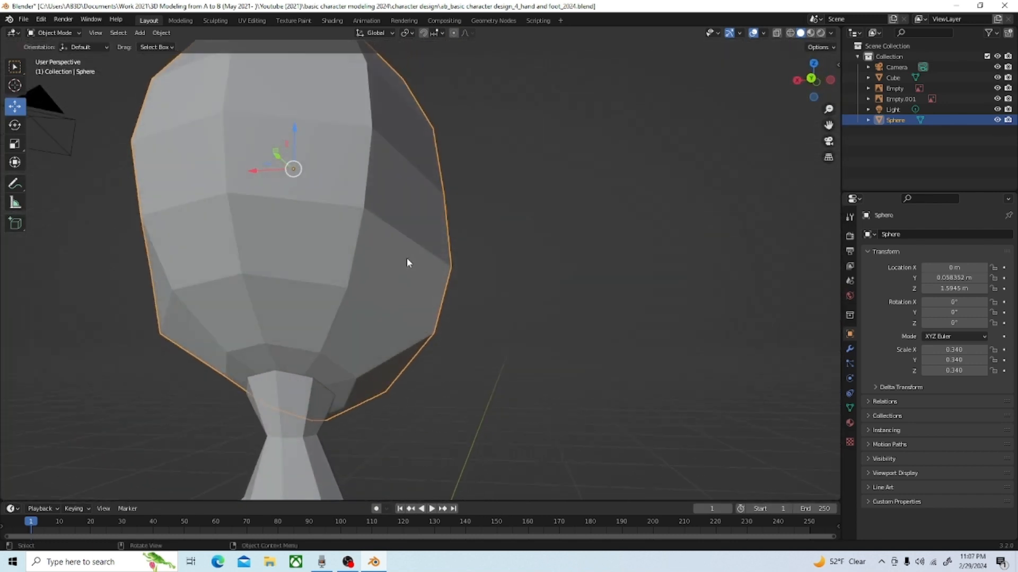
# In Edit Mode with face selection, select the faces on the underside of the head around the neck and delete them
pyautogui.click(75, 32)
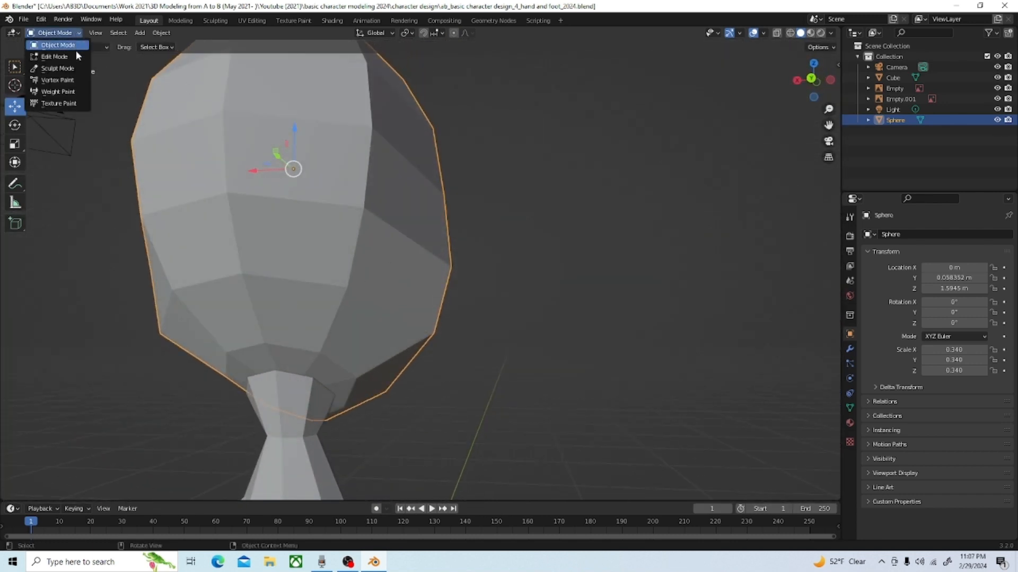
pyautogui.click(73, 57)
pyautogui.click(111, 34)
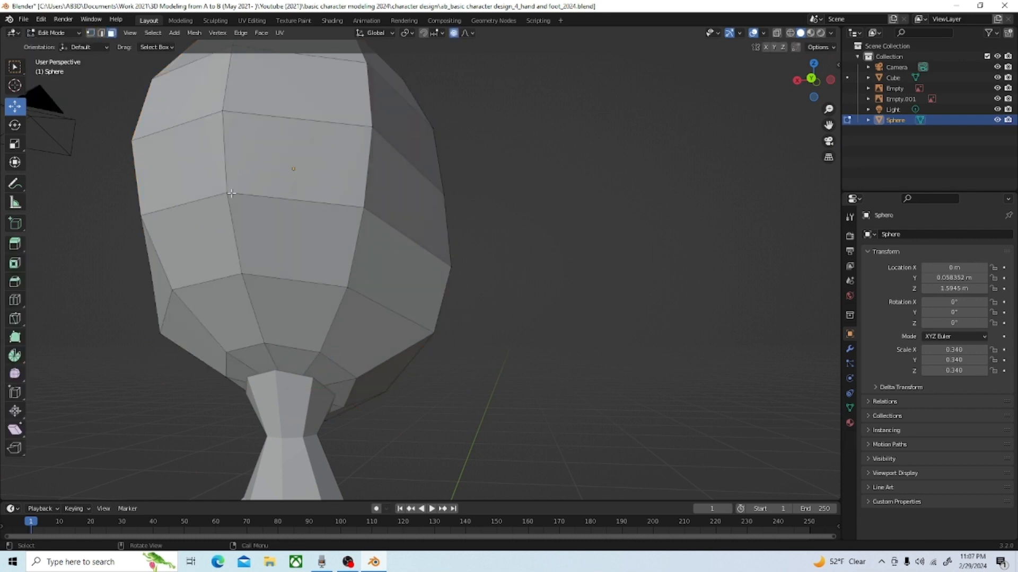
pyautogui.click(309, 364)
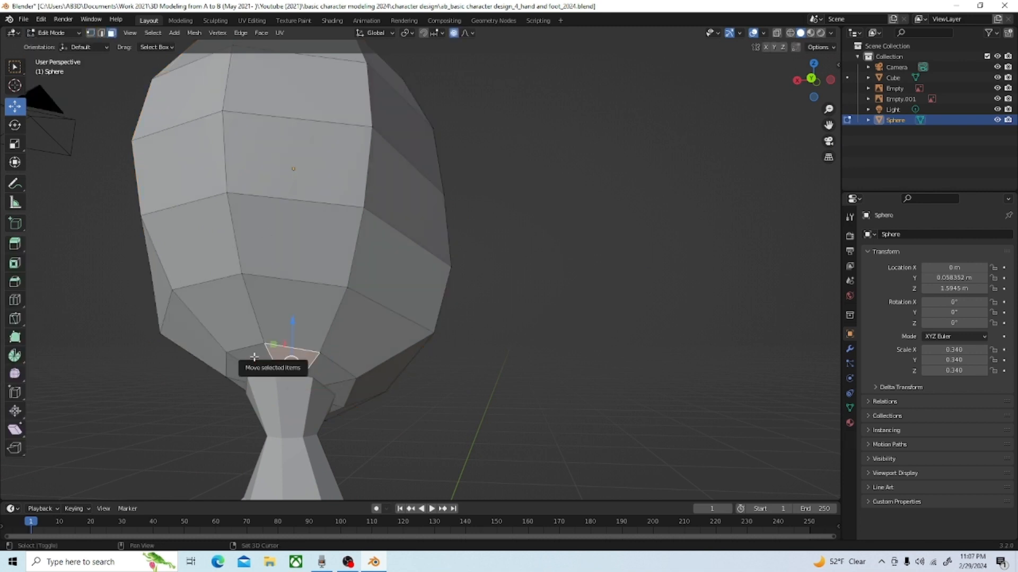
pyautogui.keyDown('shift'); pyautogui.click(238, 372); pyautogui.keyUp('shift')
pyautogui.keyDown('shift'); pyautogui.click(238, 372); pyautogui.keyUp('shift')
pyautogui.moveTo(216, 396); pyautogui.dragTo(354, 370, button='middle')
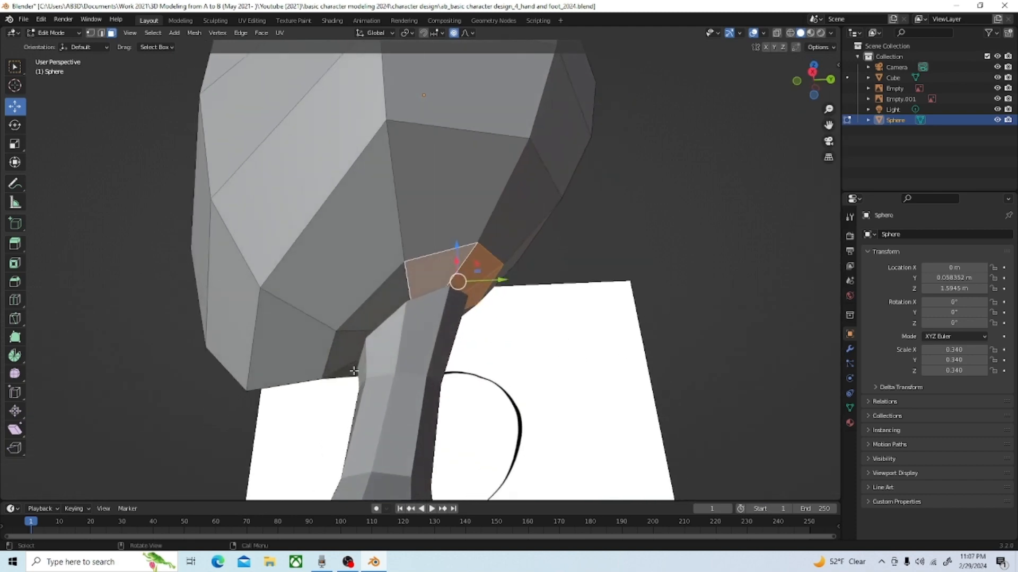
pyautogui.keyDown('shift'); pyautogui.click(370, 318); pyautogui.keyUp('shift')
pyautogui.moveTo(370, 318); pyautogui.dragTo(398, 348, button='middle')
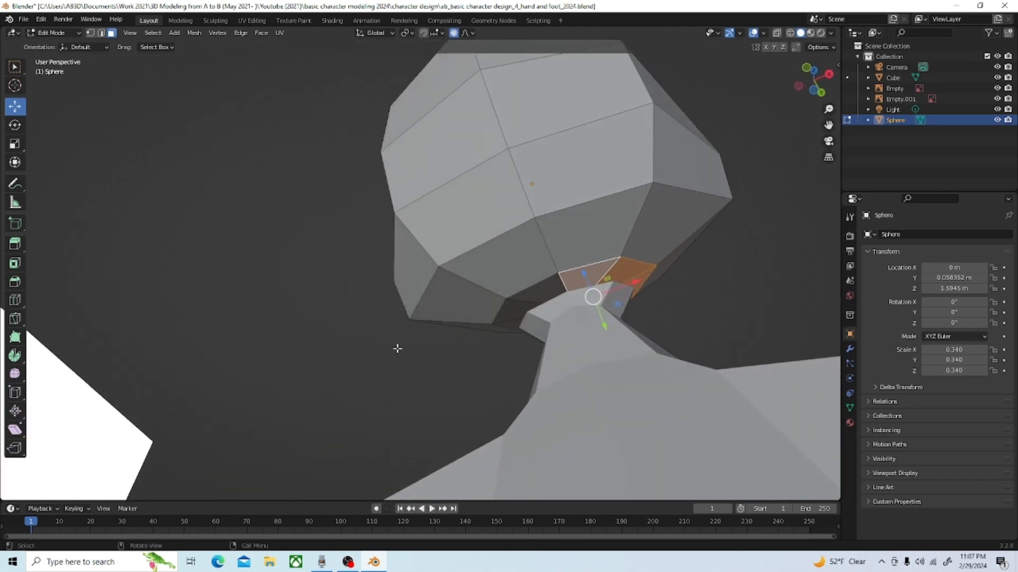
pyautogui.keyDown('shift'); pyautogui.click(549, 292); pyautogui.keyUp('shift')
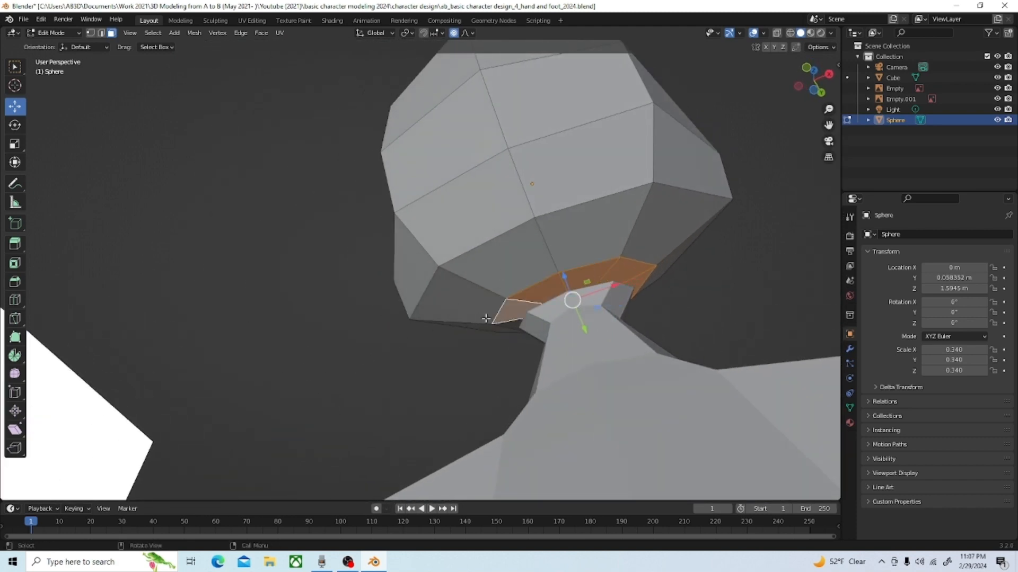
pyautogui.moveTo(548, 292); pyautogui.dragTo(455, 389, button='middle')
pyautogui.keyDown('shift'); pyautogui.click(448, 400); pyautogui.keyUp('shift')
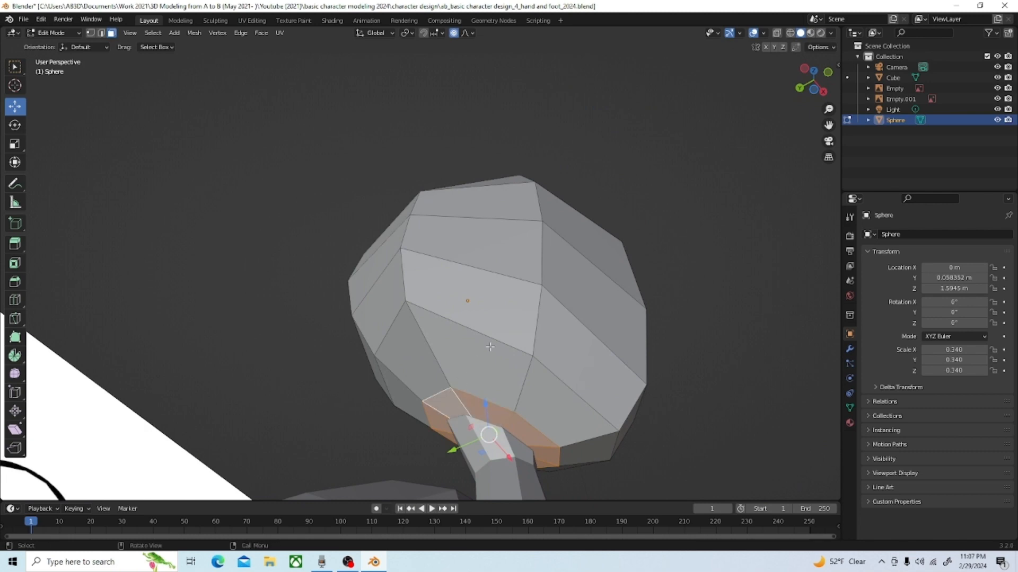
pyautogui.press('x')
pyautogui.click(482, 371)
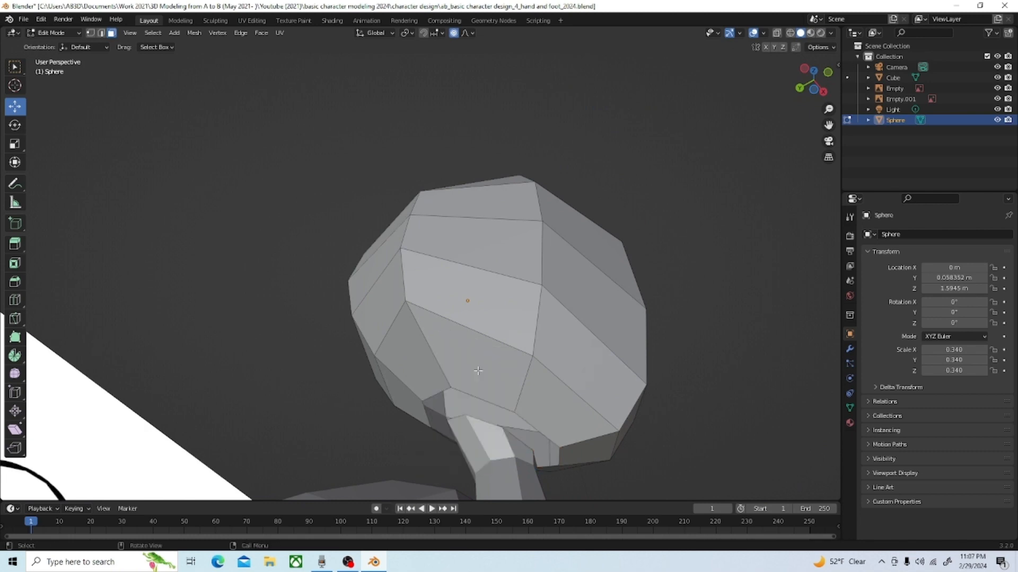
# In Object Mode, select the head and the body and join them into one object with the body as the active object
pyautogui.moveTo(479, 371); pyautogui.dragTo(483, 319, button='middle')
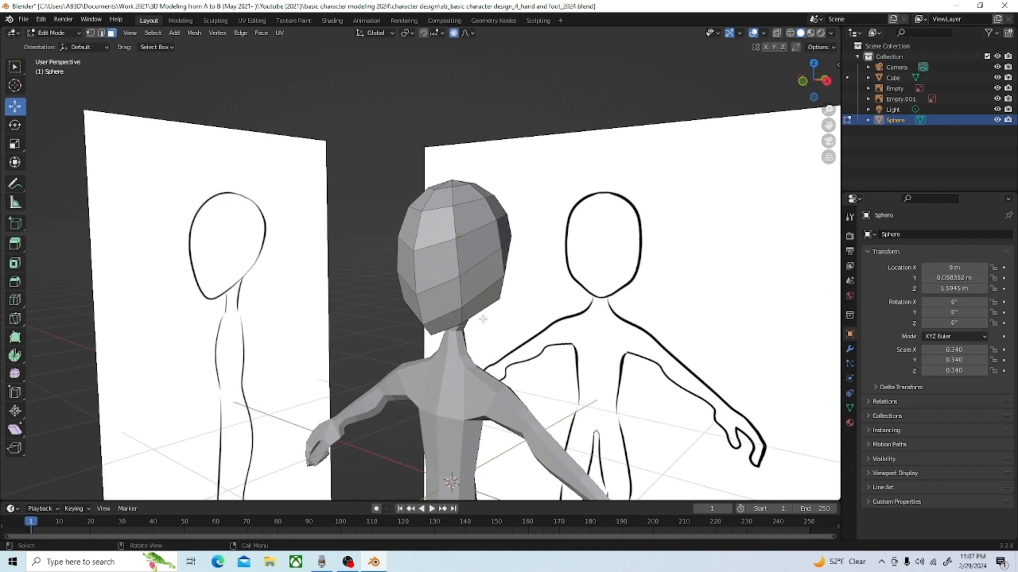
pyautogui.click(69, 33)
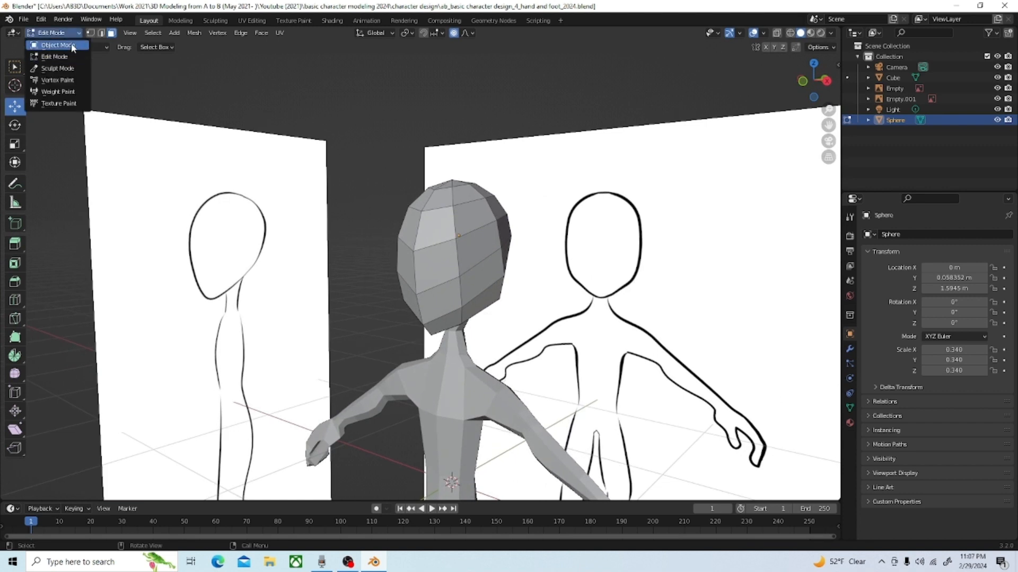
pyautogui.click(71, 45)
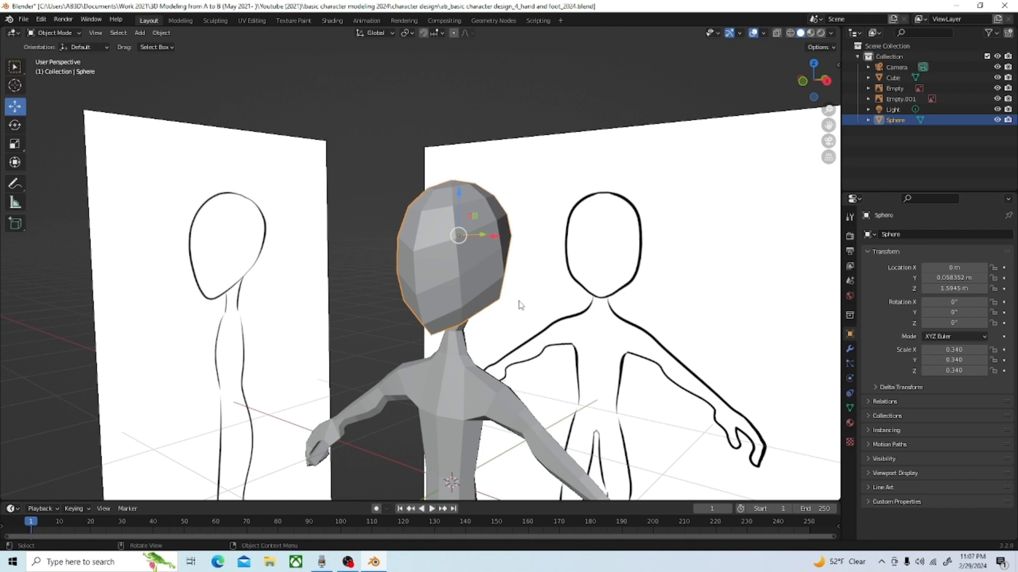
pyautogui.keyDown('shift'); pyautogui.click(450, 380); pyautogui.keyUp('shift')
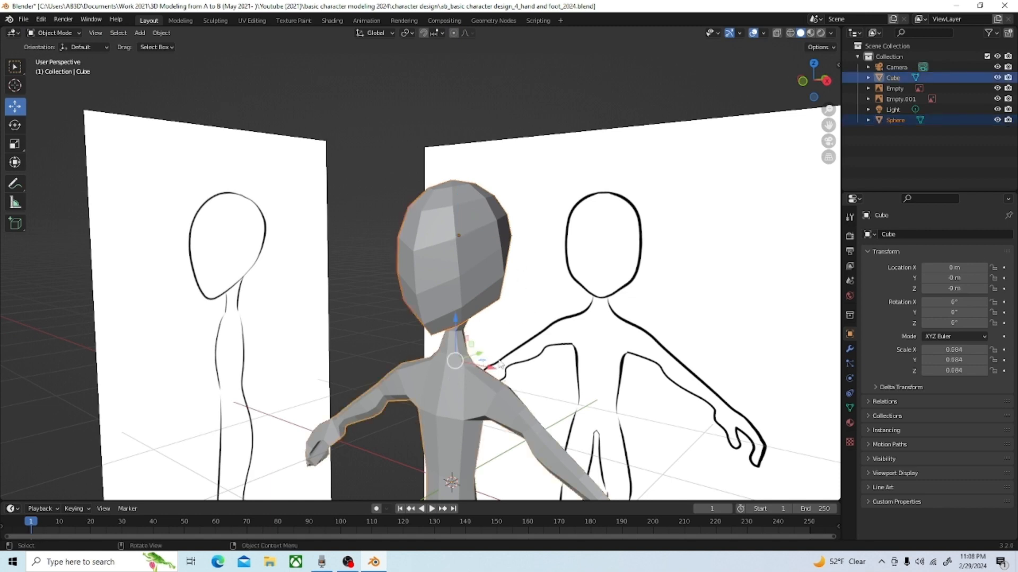
pyautogui.moveTo(524, 337); pyautogui.dragTo(461, 317, button='middle')
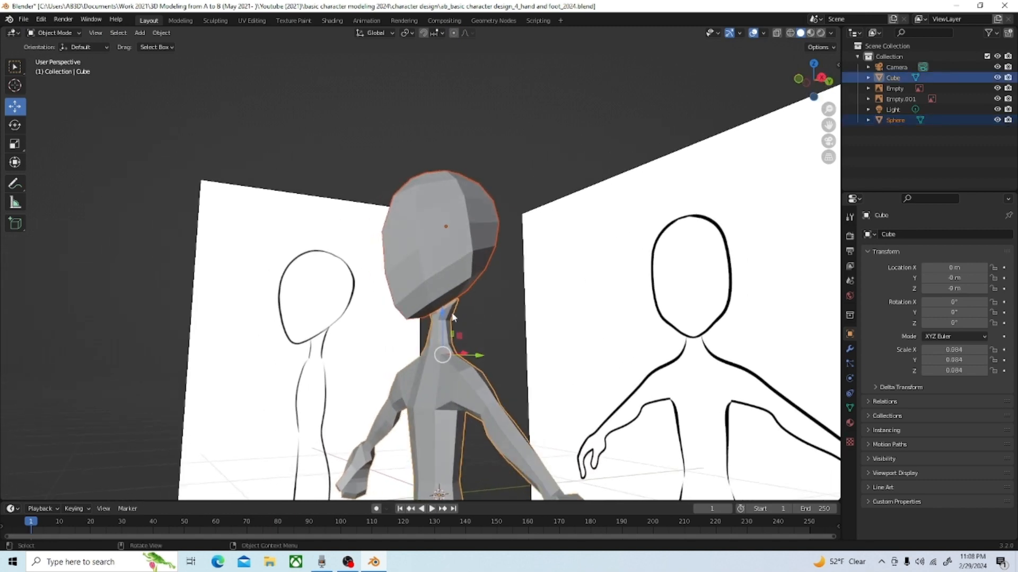
pyautogui.hotkey('ctrl', 'j')
# In Edit Mode with edge selection, select the edges around the opening on the underside of the head
pyautogui.scroll(4, 427, 278)
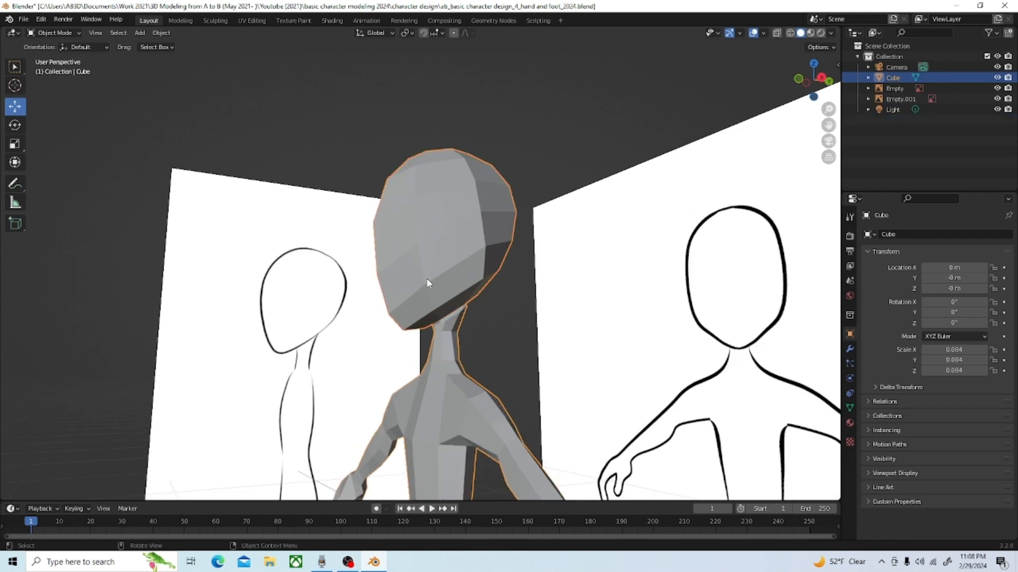
pyautogui.moveTo(469, 336); pyautogui.dragTo(466, 284, button='middle')
pyautogui.scroll(2, 464, 292)
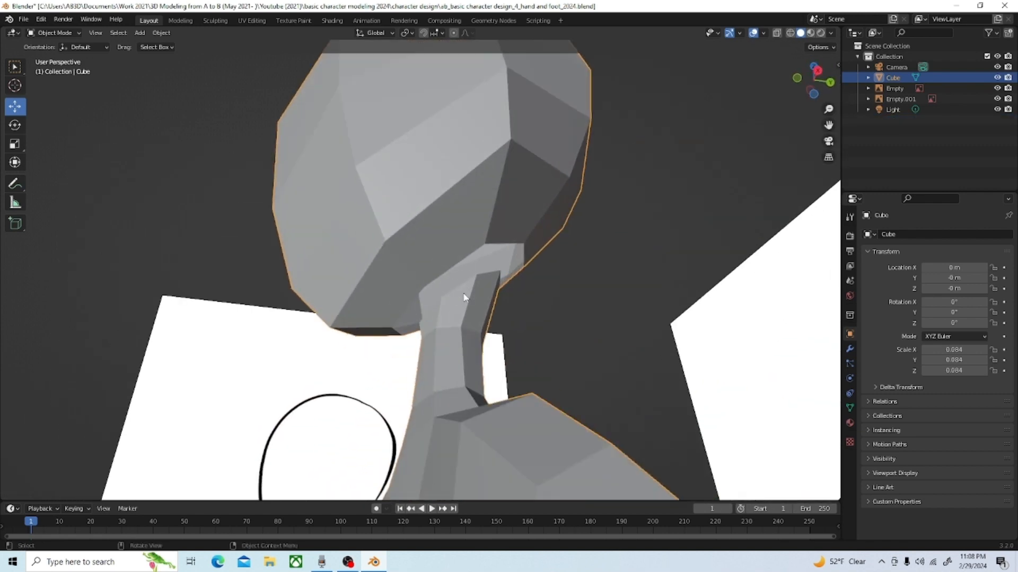
pyautogui.click(62, 32)
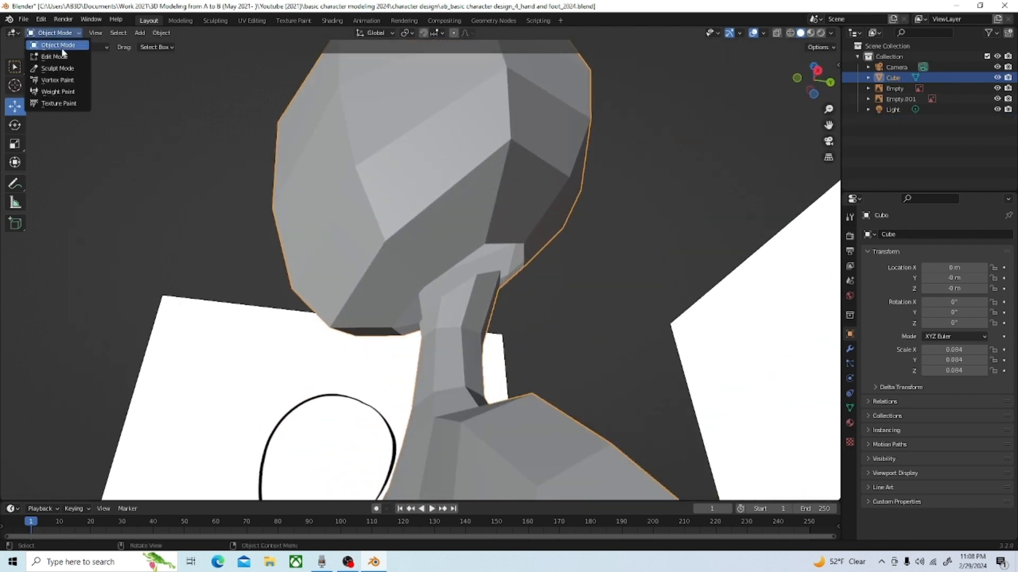
pyautogui.click(74, 44)
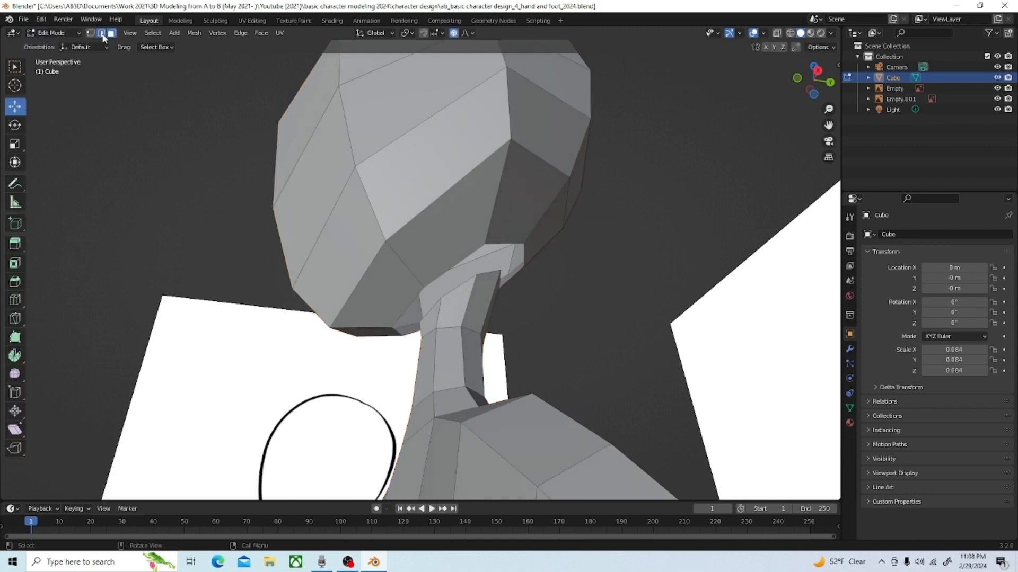
pyautogui.click(102, 33)
pyautogui.scroll(4, 420, 236)
pyautogui.click(466, 287)
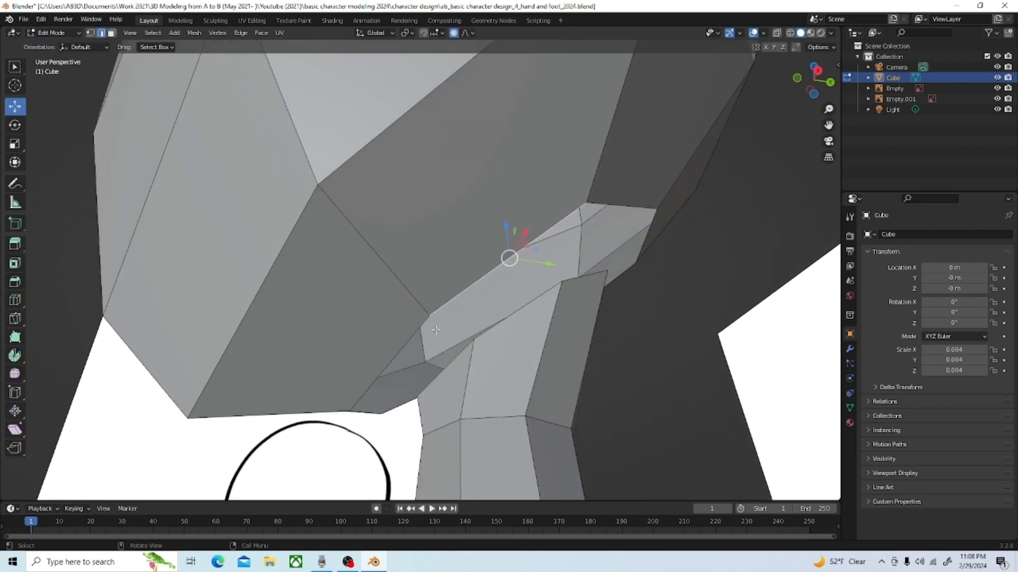
pyautogui.moveTo(435, 331); pyautogui.dragTo(533, 284, button='middle')
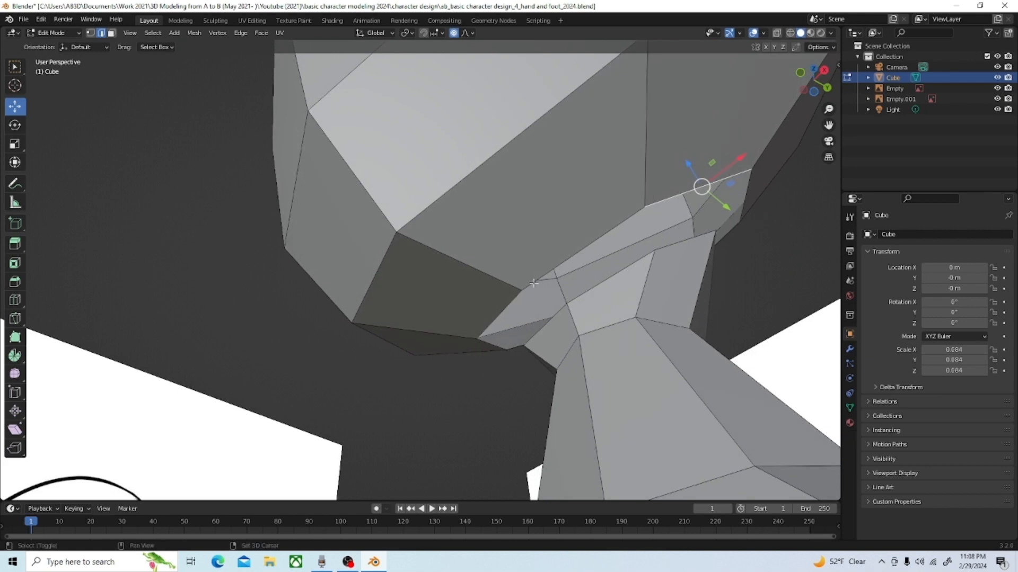
pyautogui.keyDown('shift'); pyautogui.click(533, 284); pyautogui.keyUp('shift')
pyautogui.keyDown('shift'); pyautogui.click(496, 320); pyautogui.keyUp('shift')
pyautogui.moveTo(496, 320); pyautogui.dragTo(537, 320, button='middle')
pyautogui.keyDown('shift'); pyautogui.click(488, 462); pyautogui.keyUp('shift')
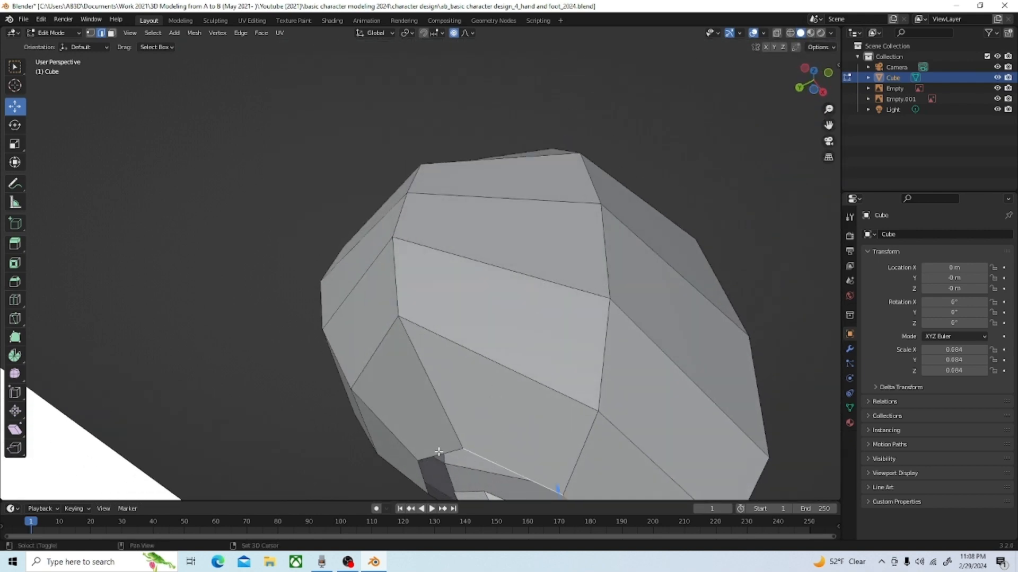
pyautogui.moveTo(466, 402); pyautogui.dragTo(560, 438, button='middle')
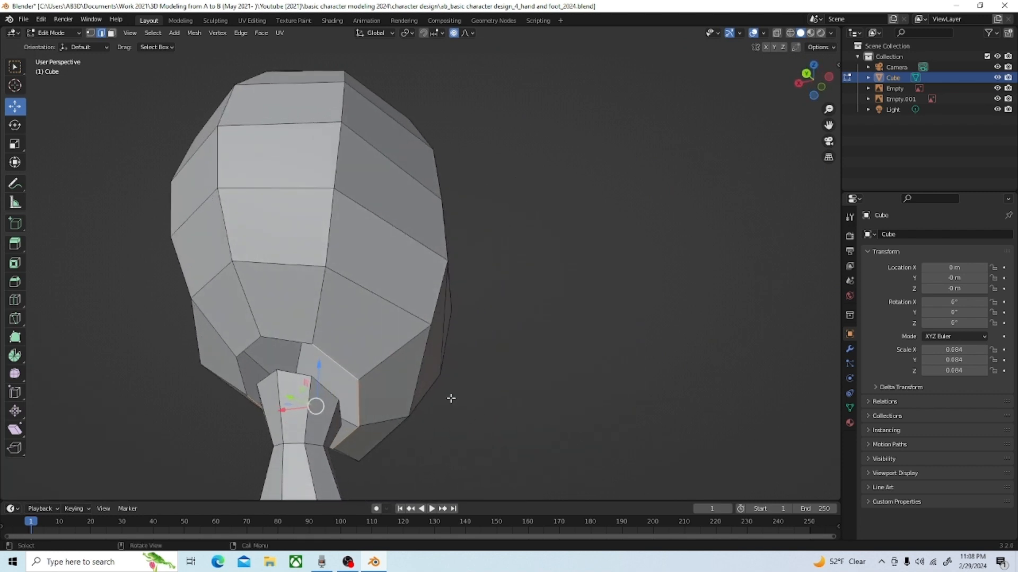
pyautogui.keyDown('shift'); pyautogui.click(280, 339); pyautogui.keyUp('shift')
pyautogui.keyDown('shift'); pyautogui.click(249, 344); pyautogui.keyUp('shift')
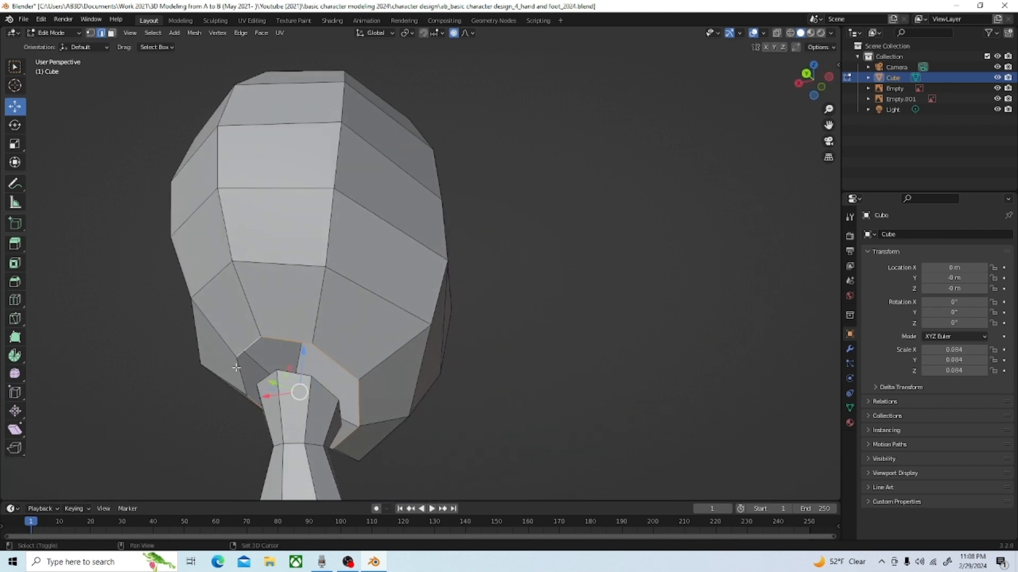
pyautogui.keyDown('shift'); pyautogui.click(238, 368); pyautogui.keyUp('shift')
# Connect the edge loop of the head opening to the top edge loop of the neck with Bridge Edge Loops
pyautogui.moveTo(270, 392); pyautogui.dragTo(549, 396, button='middle')
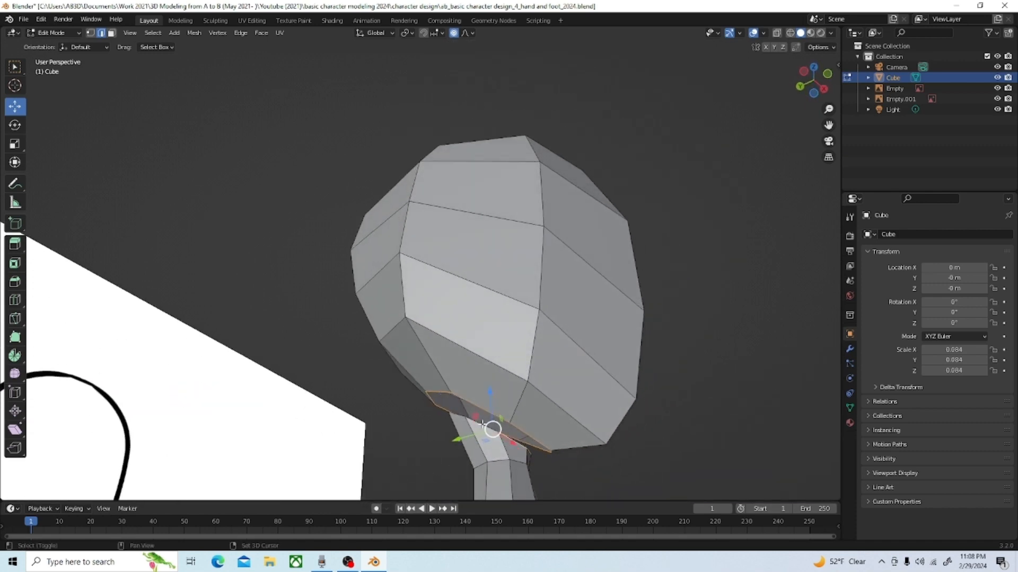
pyautogui.moveTo(423, 420); pyautogui.dragTo(377, 422, button='middle')
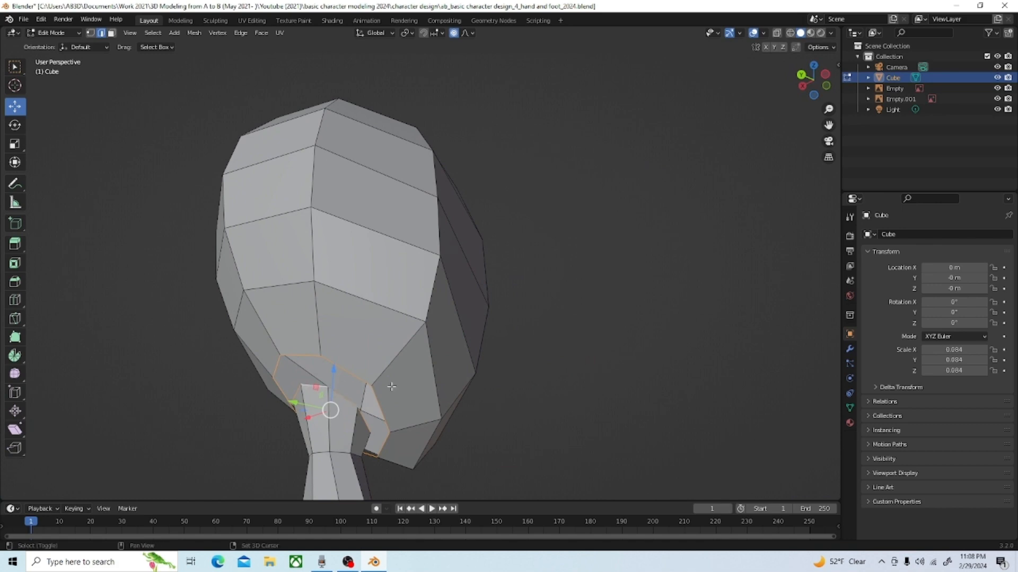
pyautogui.moveTo(307, 387); pyautogui.dragTo(366, 361, button='middle')
pyautogui.scroll(1, 365, 361)
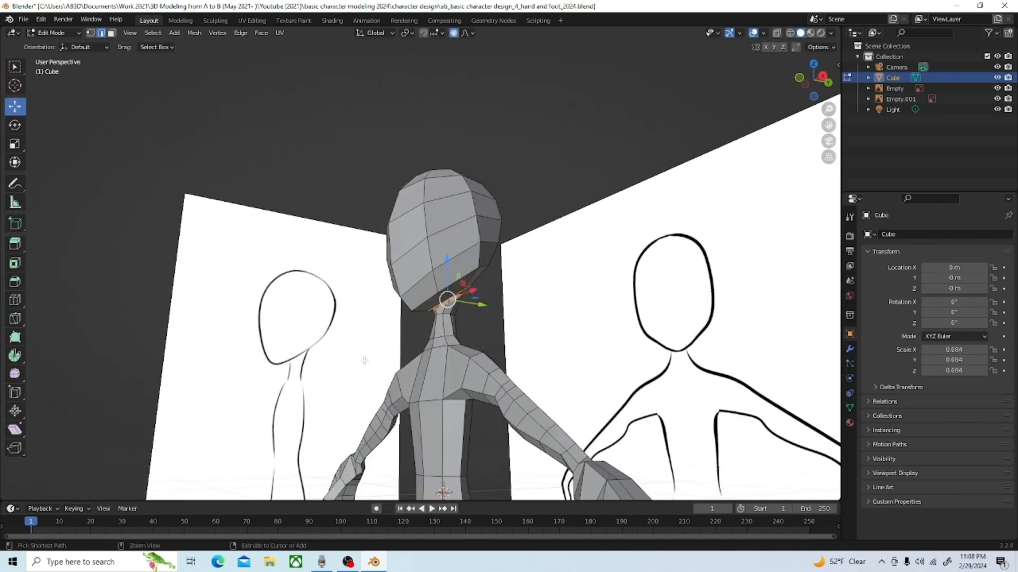
pyautogui.hotkey('ctrl', 'e')
pyautogui.click(349, 304)
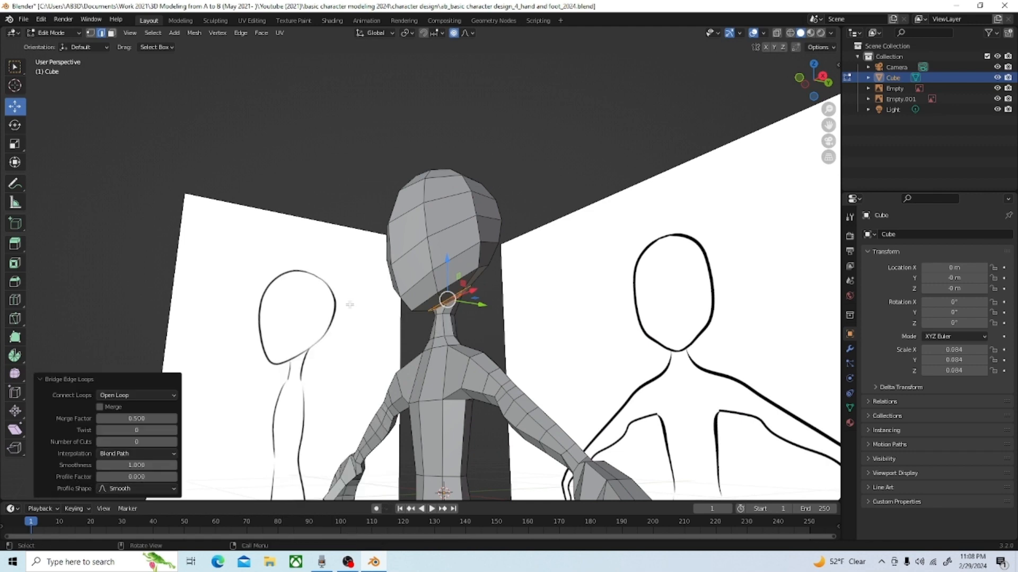
pyautogui.scroll(-2, 349, 304)
pyautogui.moveTo(349, 304); pyautogui.dragTo(527, 334, button='middle')
pyautogui.scroll(-1, 571, 261)
pyautogui.scroll(-2, 571, 261)
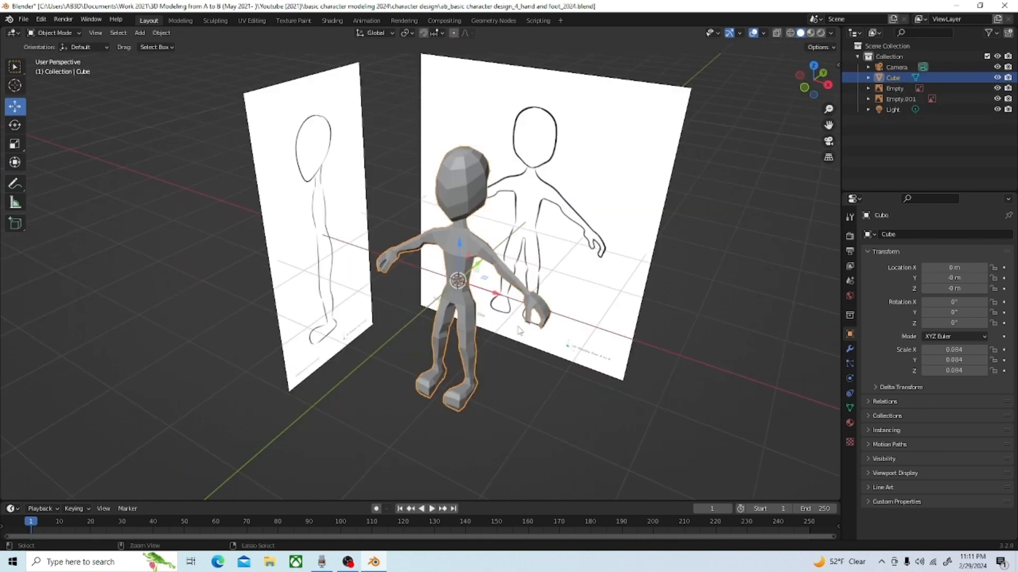
# In Edit Mode with vertex selection, select a matching pair of vertices on the lower back of the head, one on each side
pyautogui.scroll(3, 475, 360)
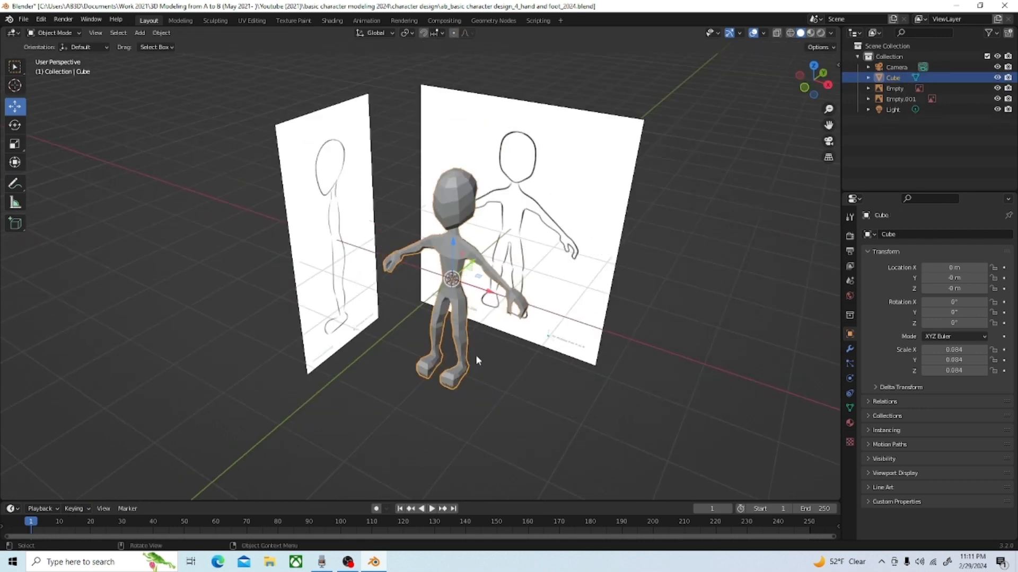
pyautogui.moveTo(490, 351); pyautogui.dragTo(401, 265, button='middle')
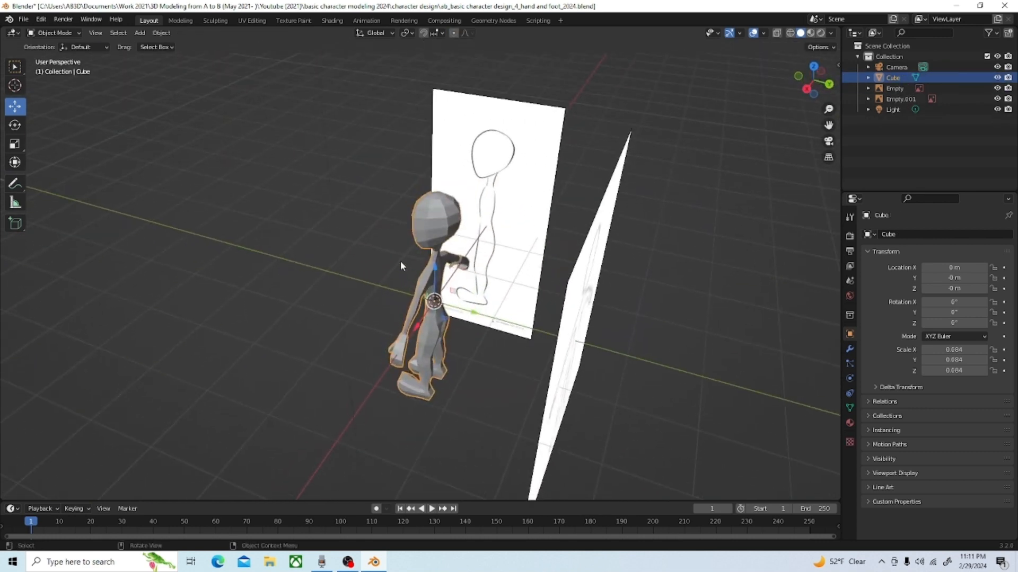
pyautogui.scroll(3, 402, 260)
pyautogui.moveTo(497, 198); pyautogui.dragTo(451, 218, button='middle')
pyautogui.scroll(4, 413, 196)
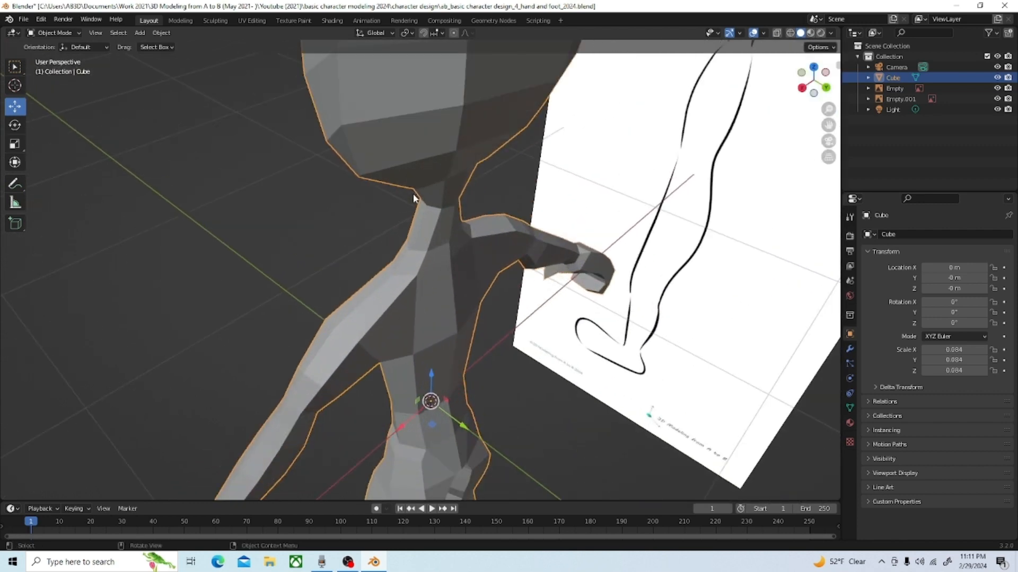
pyautogui.moveTo(458, 121); pyautogui.dragTo(414, 182, button='middle')
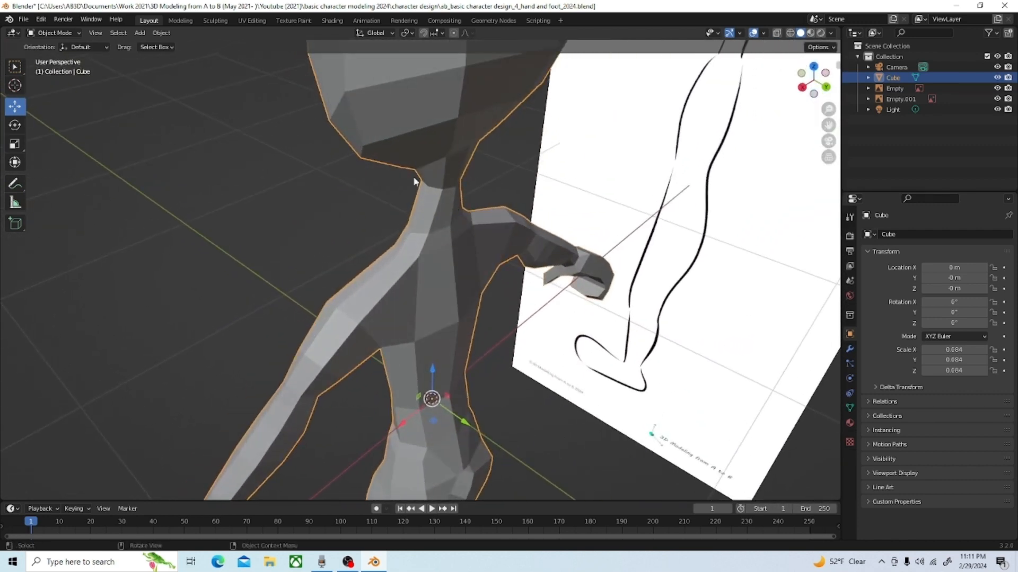
pyautogui.click(72, 35)
pyautogui.click(72, 56)
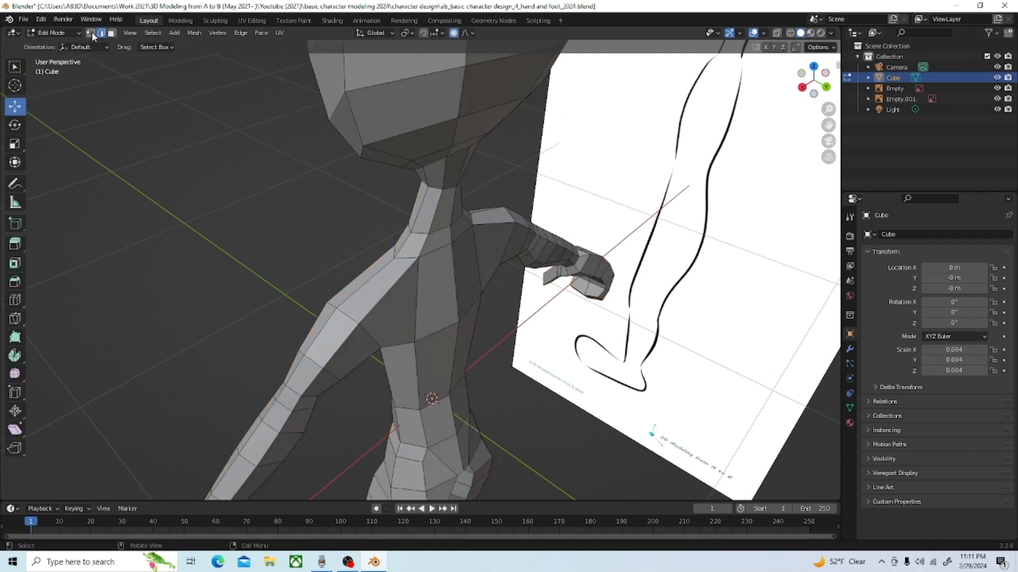
pyautogui.click(92, 34)
pyautogui.moveTo(311, 124); pyautogui.dragTo(327, 94, button='middle')
pyautogui.click(334, 152)
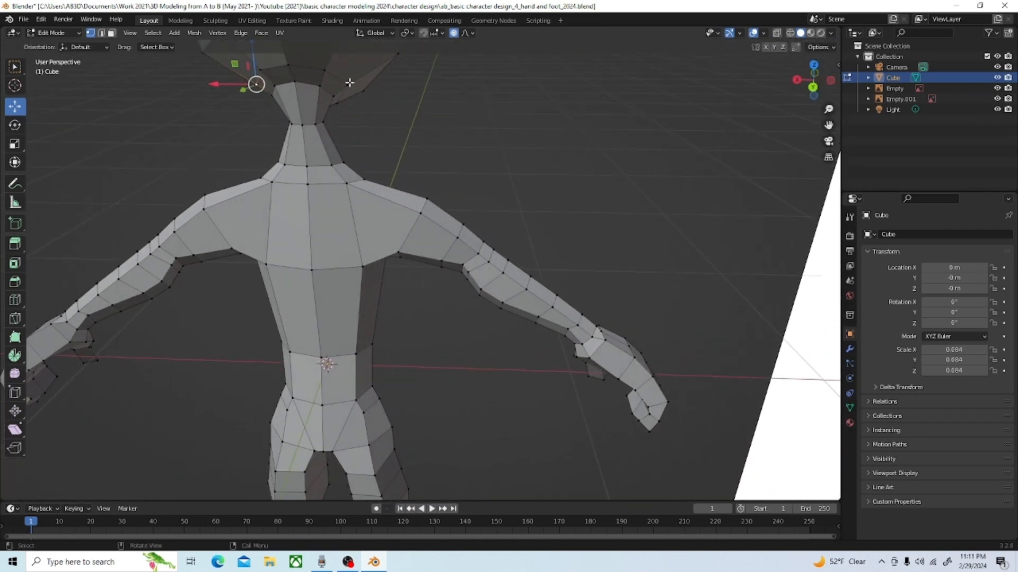
pyautogui.keyDown('alt'); pyautogui.click(345, 86); pyautogui.keyUp('alt')
# In front wireframe view, scale the selected vertices along X to about 1.25 with smooth proportional editing to match the head outline
pyautogui.press('`')
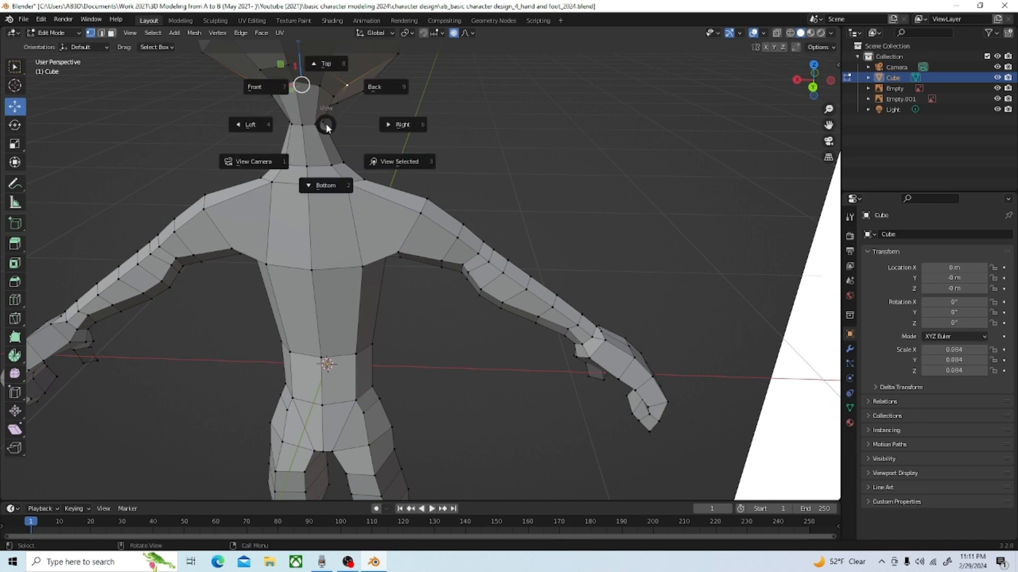
pyautogui.click(267, 92)
pyautogui.scroll(-5, 371, 174)
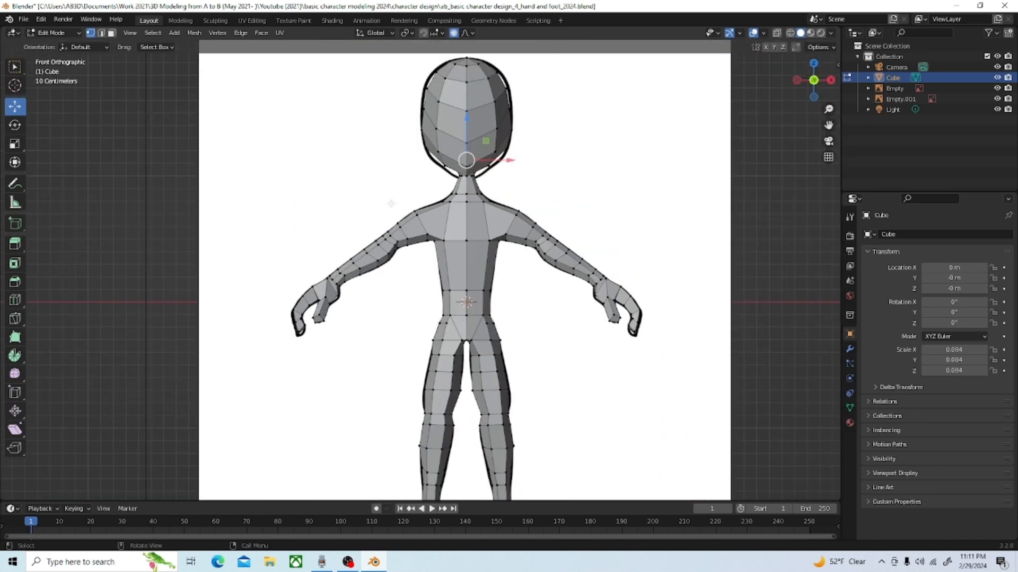
pyautogui.scroll(1, 612, 92)
pyautogui.click(791, 33)
pyautogui.scroll(2, 479, 75)
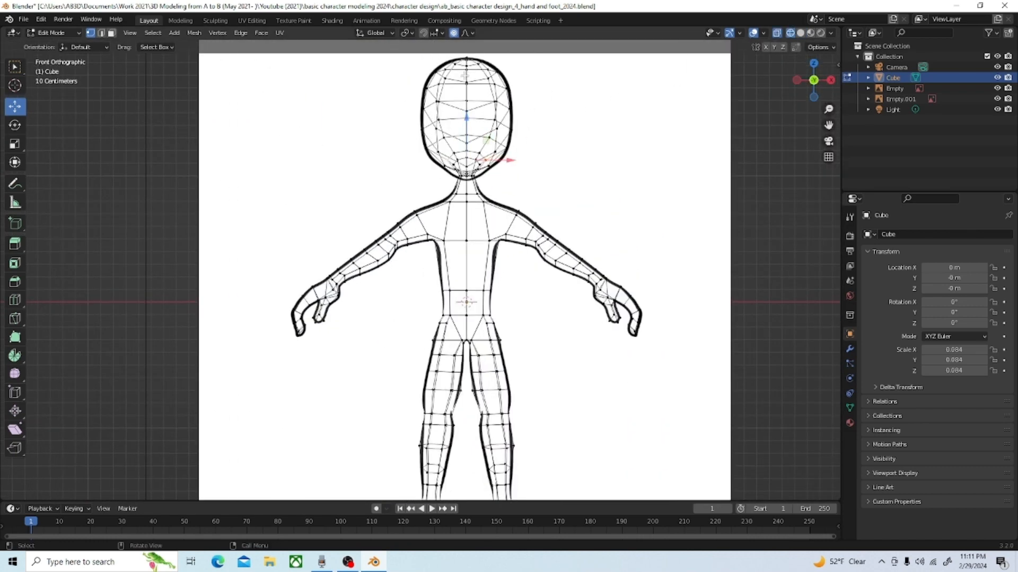
pyautogui.click(14, 144)
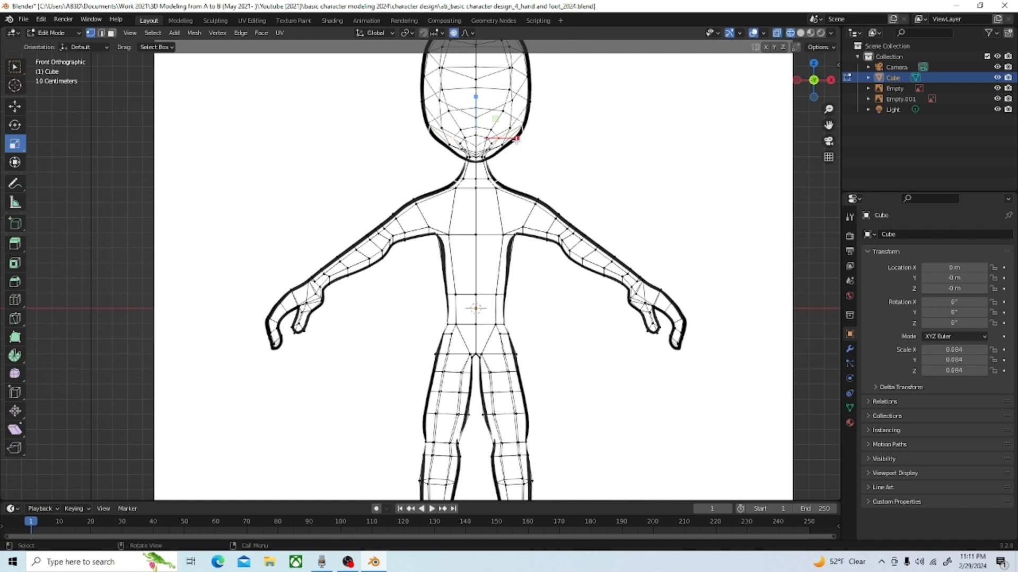
pyautogui.moveTo(522, 140); pyautogui.dragTo(529, 143)
pyautogui.scroll(2, 527, 141)
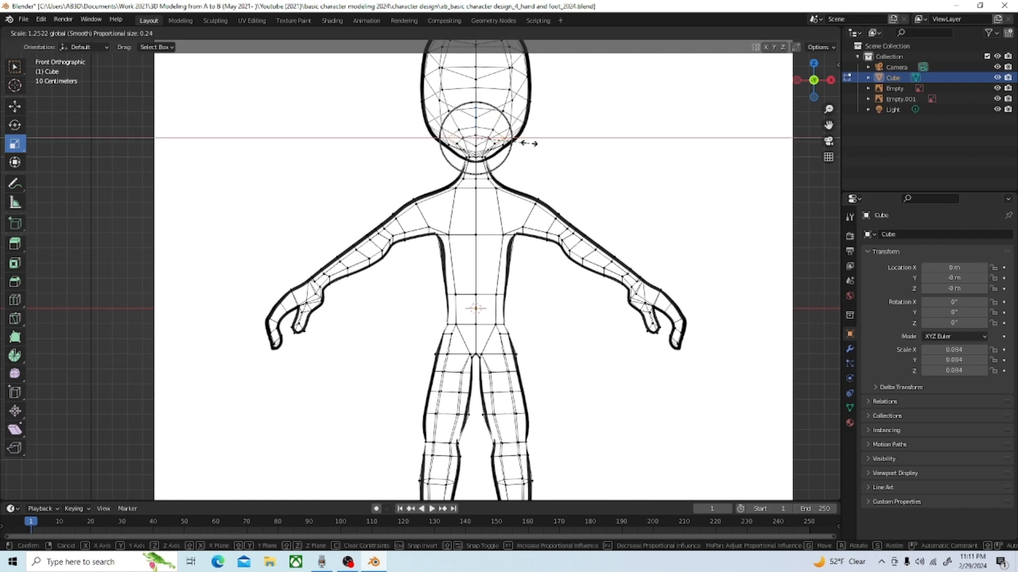
pyautogui.moveTo(528, 144); pyautogui.dragTo(528, 143)
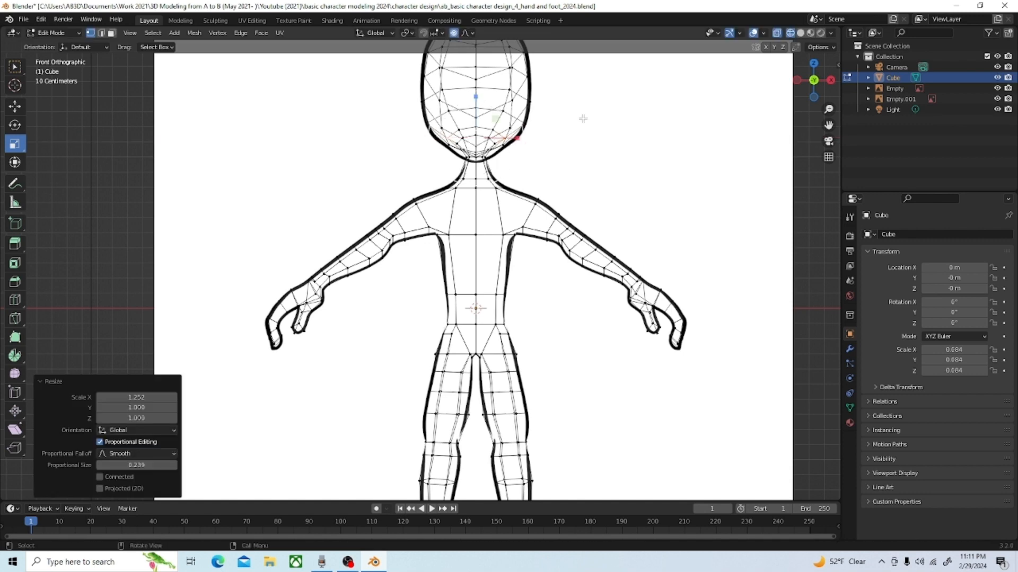
# Restore solid shading and return the character to Object Mode
pyautogui.click(800, 32)
pyautogui.moveTo(636, 188); pyautogui.dragTo(559, 225, button='middle')
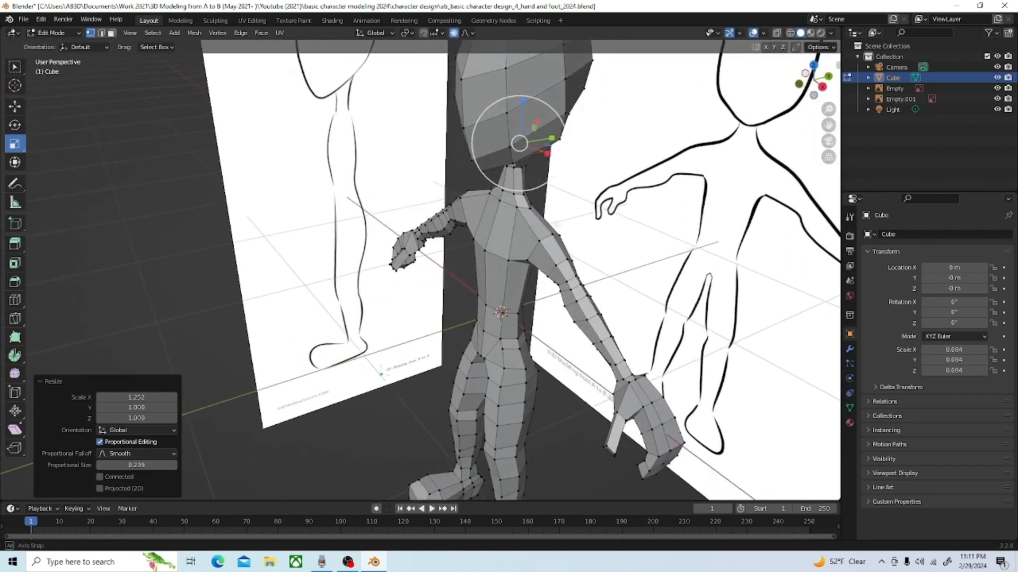
pyautogui.scroll(-5, 559, 225)
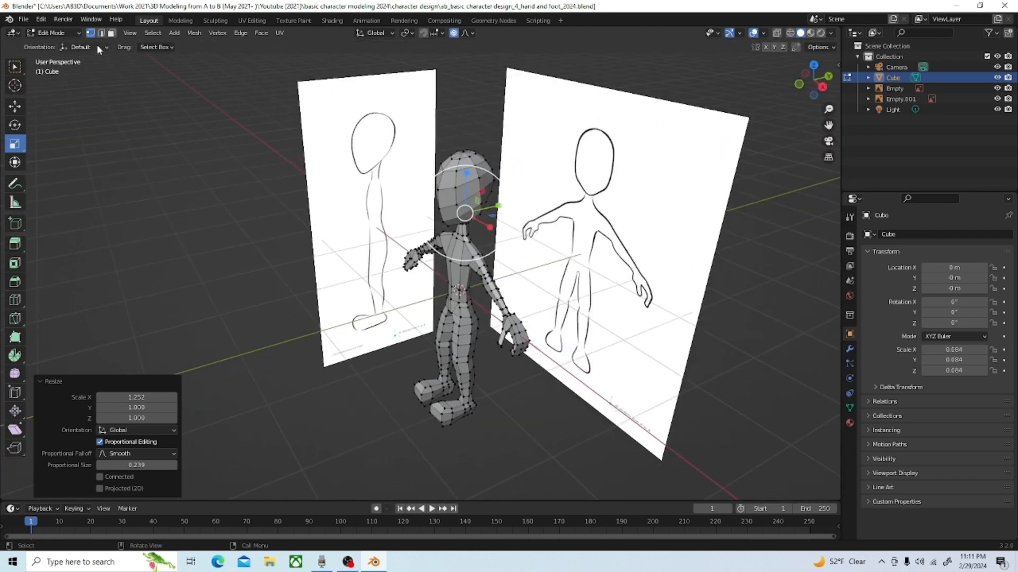
pyautogui.click(57, 33)
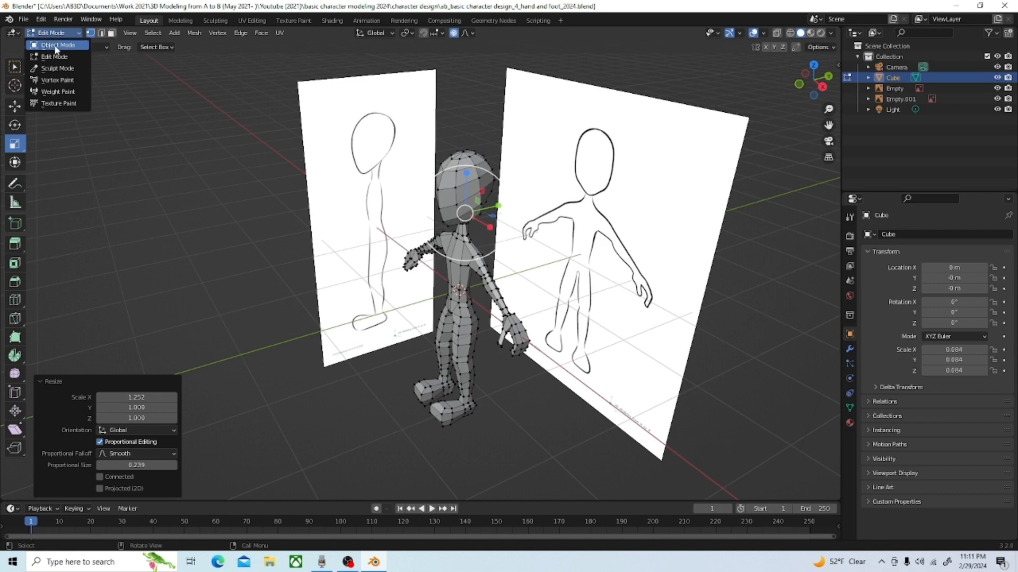
pyautogui.click(58, 45)
# Back in Edit Mode, select the next higher pair of vertices on the back of the head, one on each side
pyautogui.moveTo(287, 167); pyautogui.dragTo(238, 177, button='middle')
pyautogui.scroll(3, 454, 162)
pyautogui.moveTo(454, 159); pyautogui.dragTo(350, 135, button='middle')
pyautogui.scroll(3, 436, 154)
pyautogui.click(53, 32)
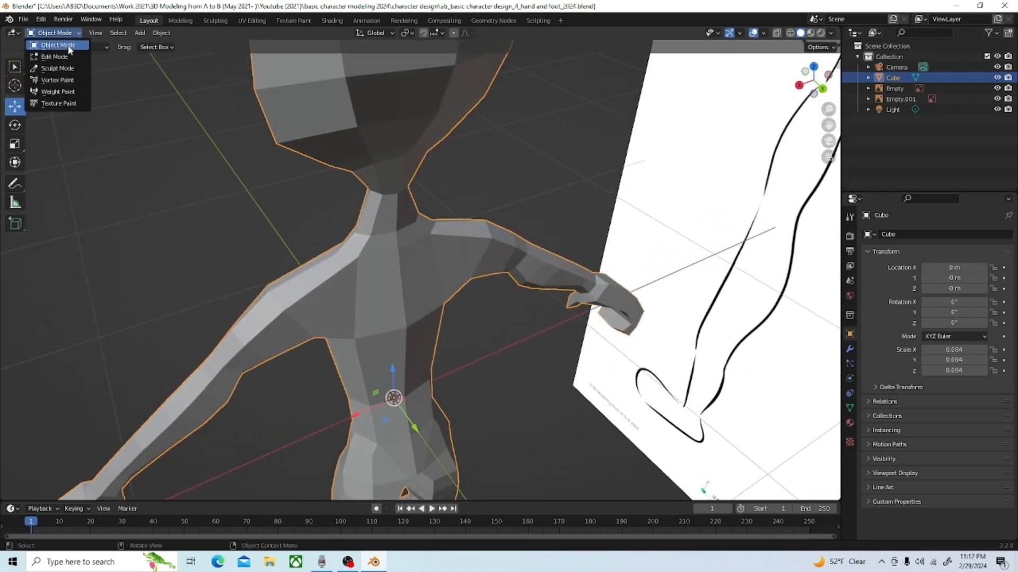
pyautogui.click(50, 53)
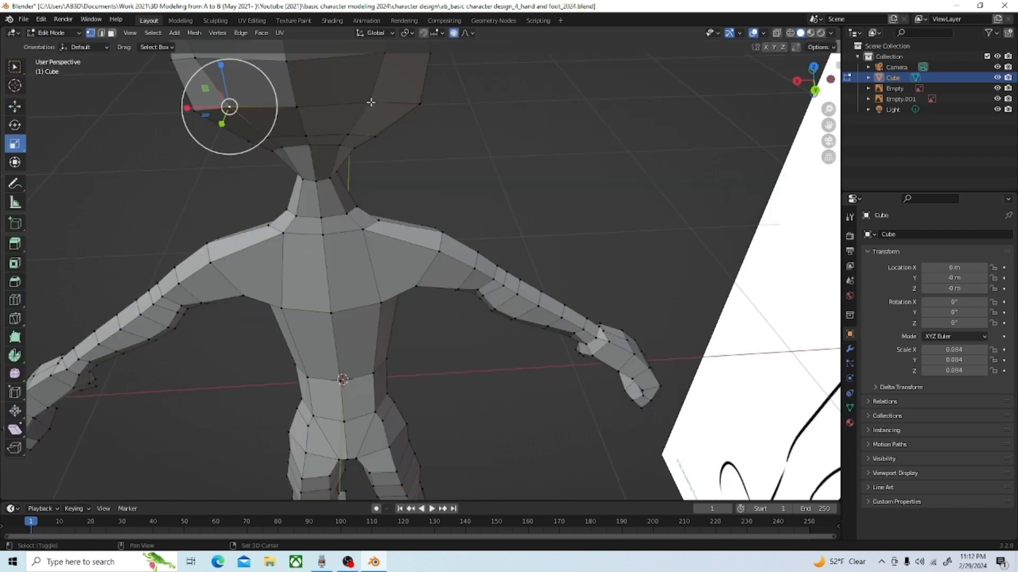
pyautogui.keyDown('shift'); pyautogui.click(370, 102); pyautogui.keyUp('shift')
# In front wireframe view, widen the selected vertex pair along X to about 1.37 with smooth proportional editing, size about 0.24
pyautogui.press('`')
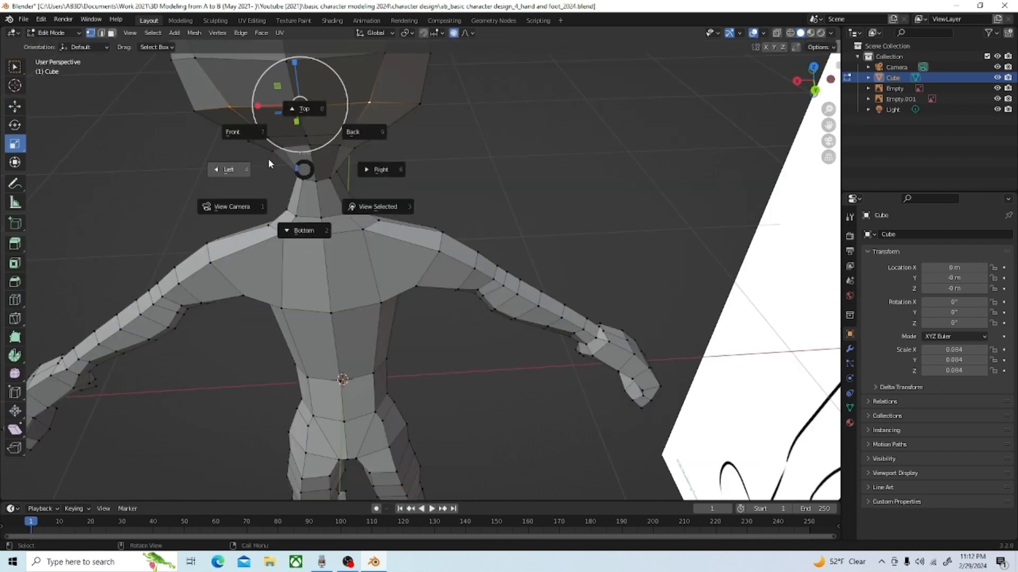
pyautogui.click(228, 132)
pyautogui.click(789, 32)
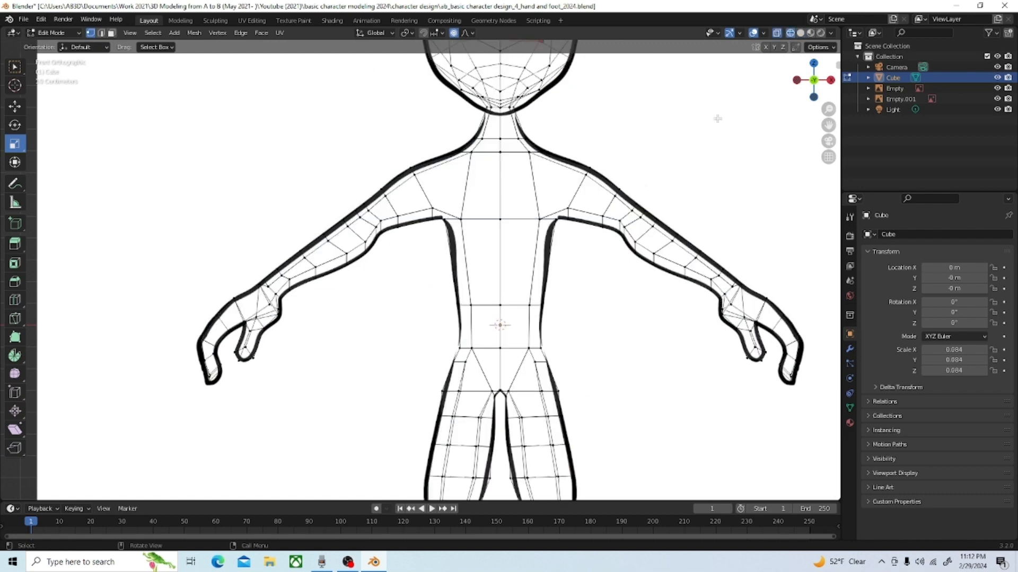
pyautogui.scroll(-4, 581, 266)
pyautogui.scroll(1, 522, 81)
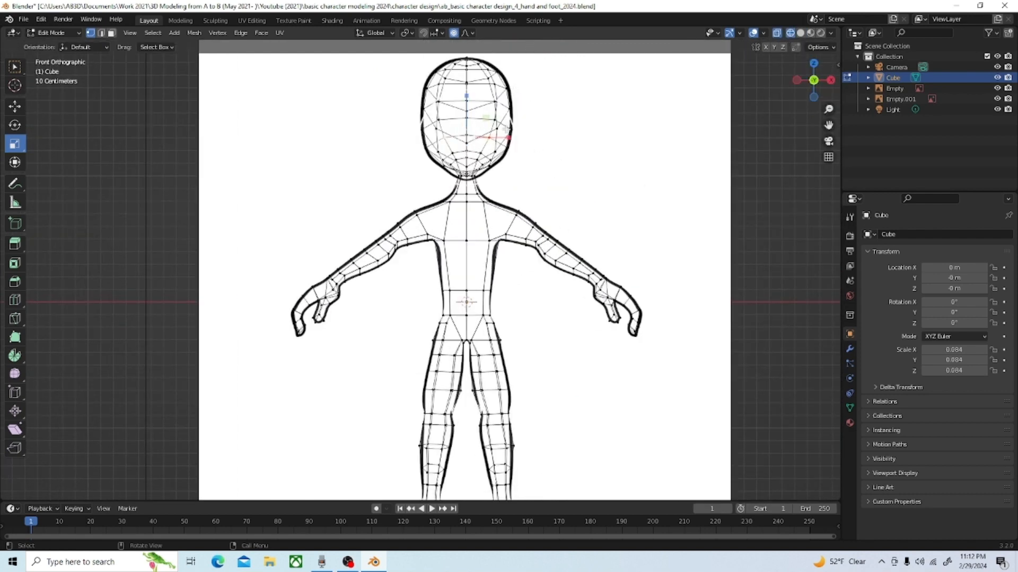
pyautogui.press('s')
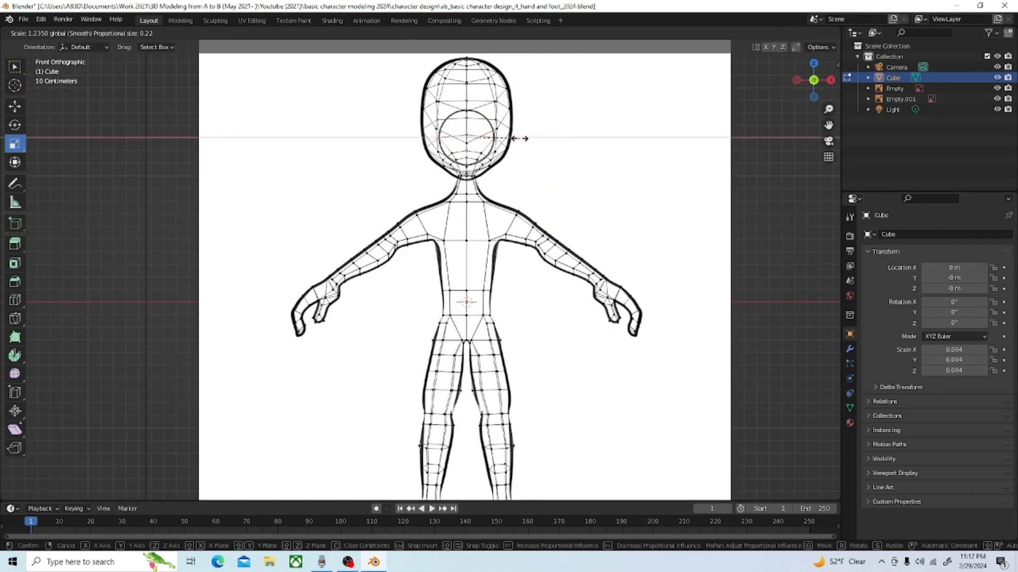
pyautogui.scroll(-2, 525, 138)
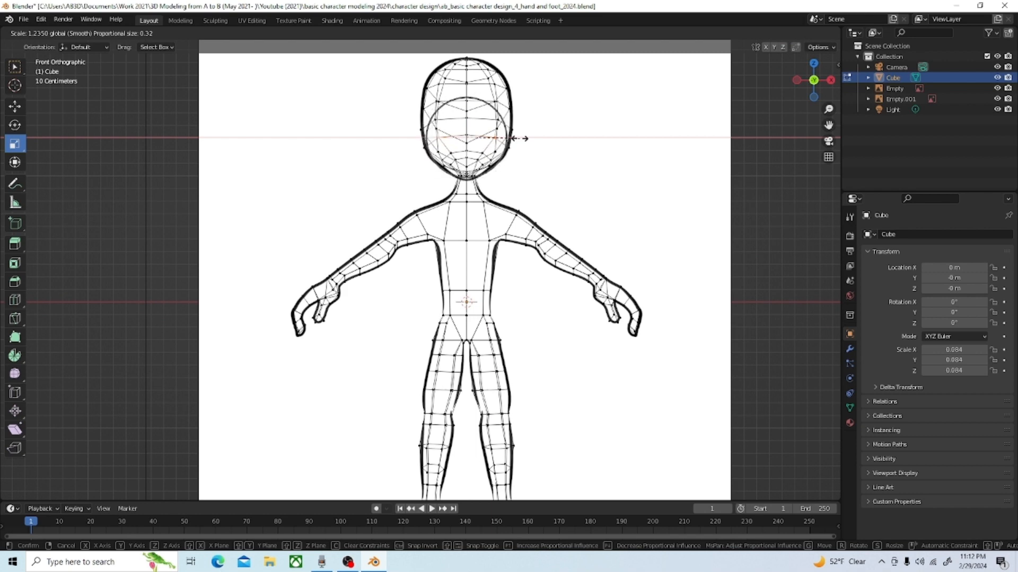
pyautogui.scroll(2, 522, 138)
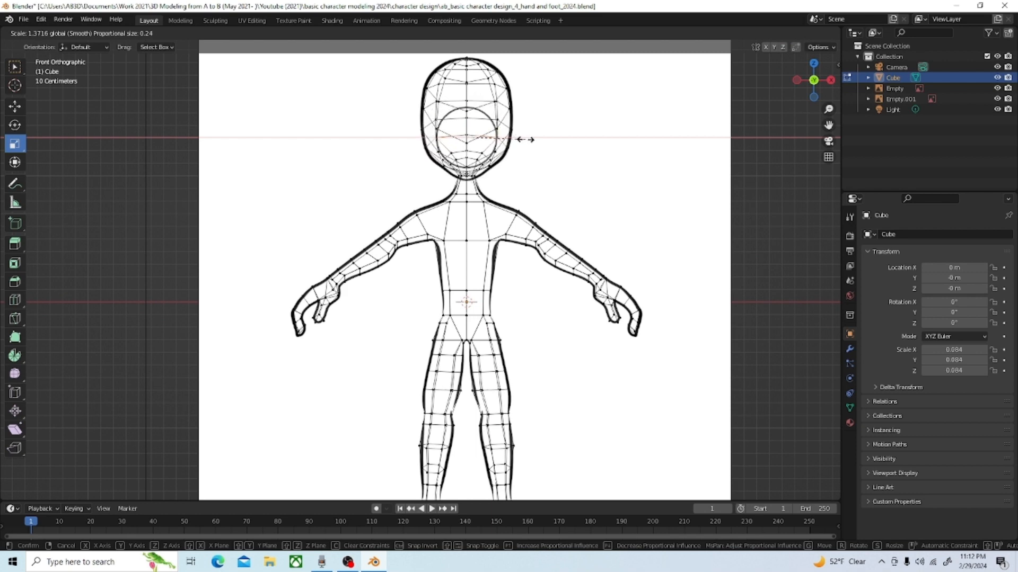
pyautogui.click(560, 151)
# Switch back to solid shading, check the reshaped back of the head from several angles, and return to Object Mode
pyautogui.moveTo(560, 151)
pyautogui.mouseDown(button='middle')
pyautogui.moveTo(583, 154)
pyautogui.moveTo(526, 159)
pyautogui.mouseUp(button='middle')
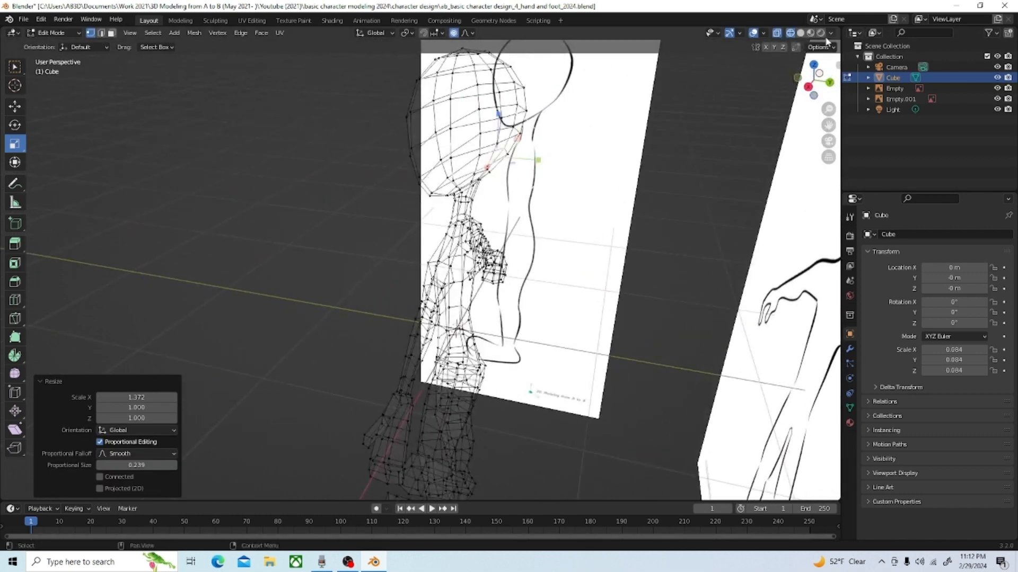
pyautogui.click(801, 32)
pyautogui.moveTo(590, 152); pyautogui.dragTo(530, 170, button='middle')
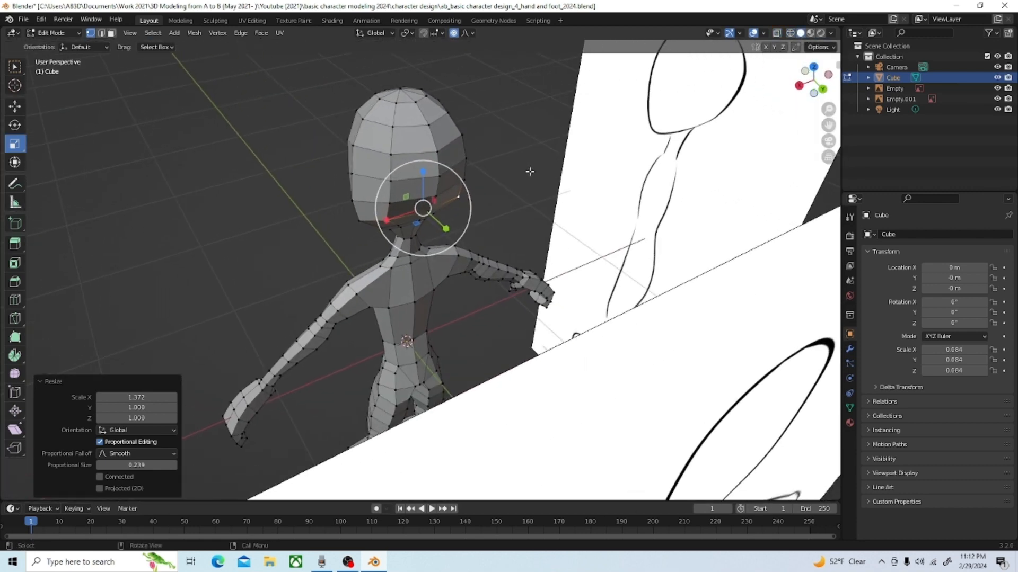
pyautogui.scroll(3, 529, 170)
pyautogui.moveTo(467, 171); pyautogui.dragTo(562, 164, button='middle')
pyautogui.scroll(-5, 561, 163)
pyautogui.moveTo(402, 160); pyautogui.dragTo(455, 157, button='middle')
pyautogui.click(62, 33)
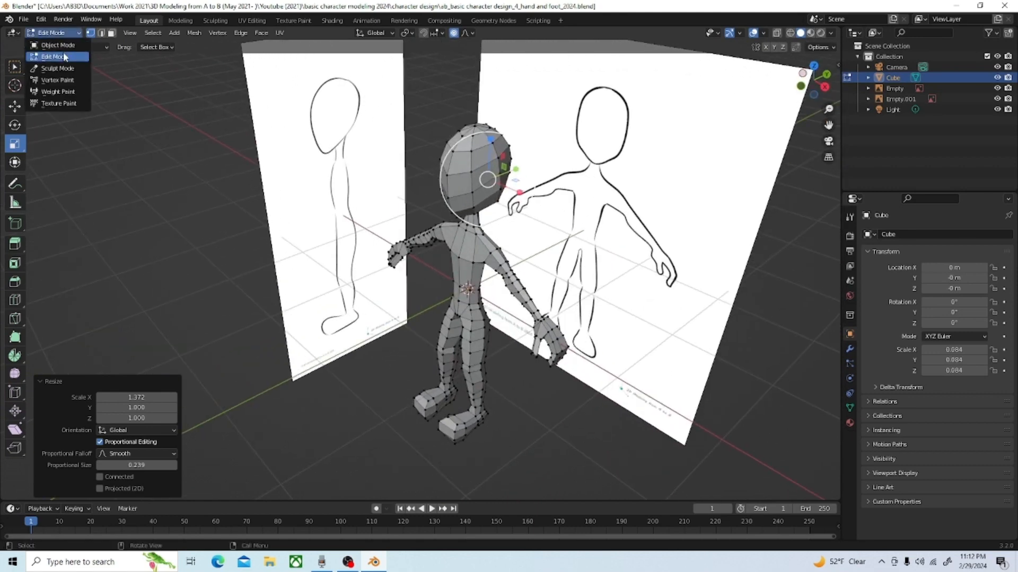
pyautogui.click(58, 42)
pyautogui.moveTo(364, 203); pyautogui.dragTo(318, 183, button='middle')
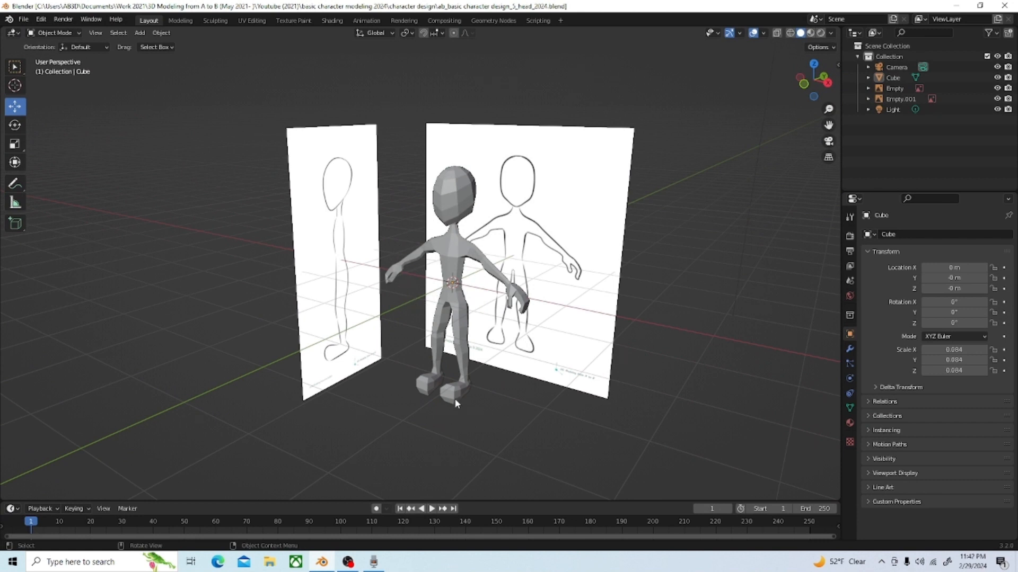
# Show the character in front view with wireframe shading to compare it with the reference drawing
pyautogui.scroll(2, 443, 392)
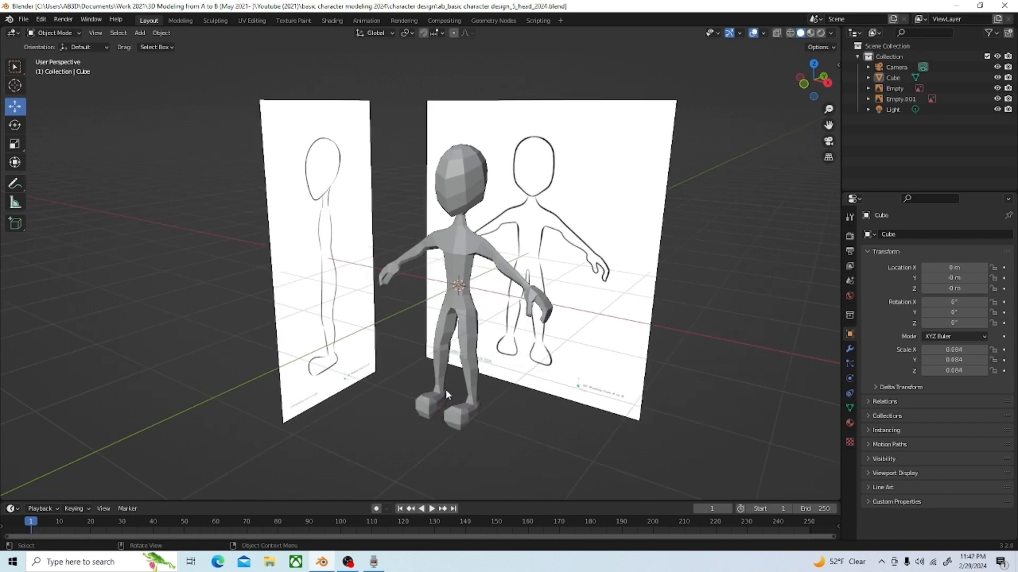
pyautogui.press('`')
pyautogui.click(370, 354)
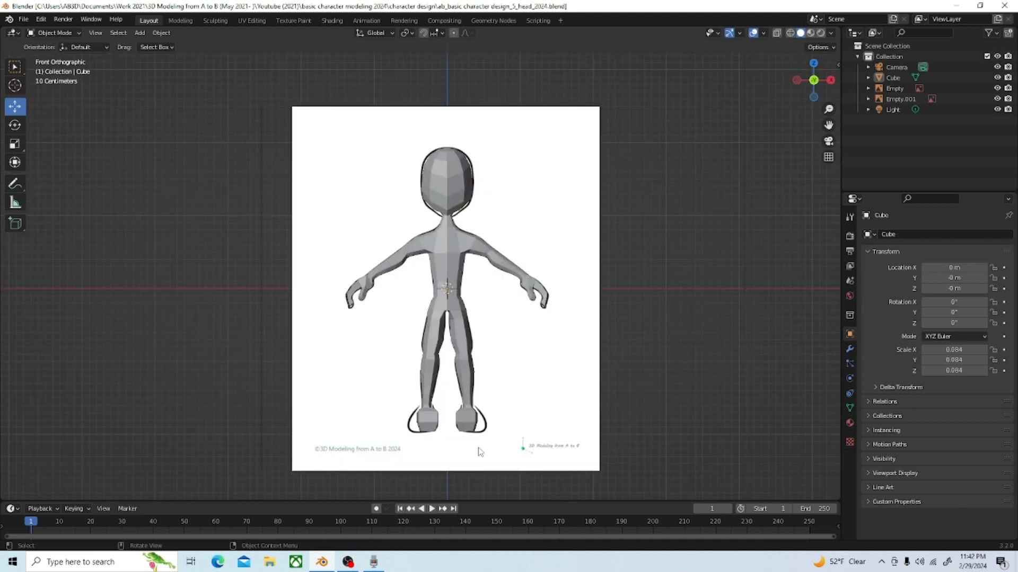
pyautogui.scroll(4, 481, 451)
pyautogui.scroll(-3, 536, 362)
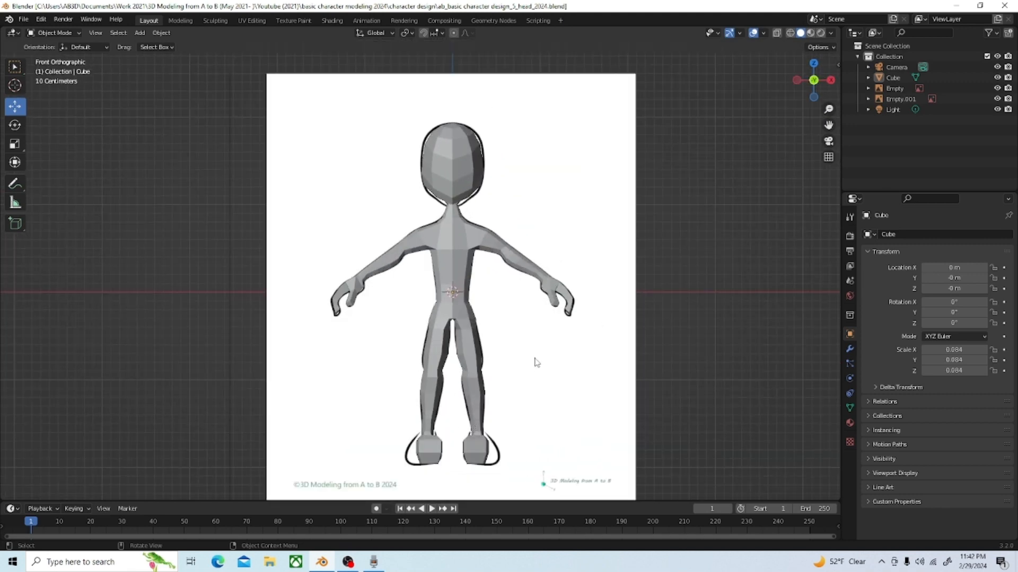
pyautogui.click(790, 33)
pyautogui.scroll(-2, 551, 256)
pyautogui.scroll(2, 491, 404)
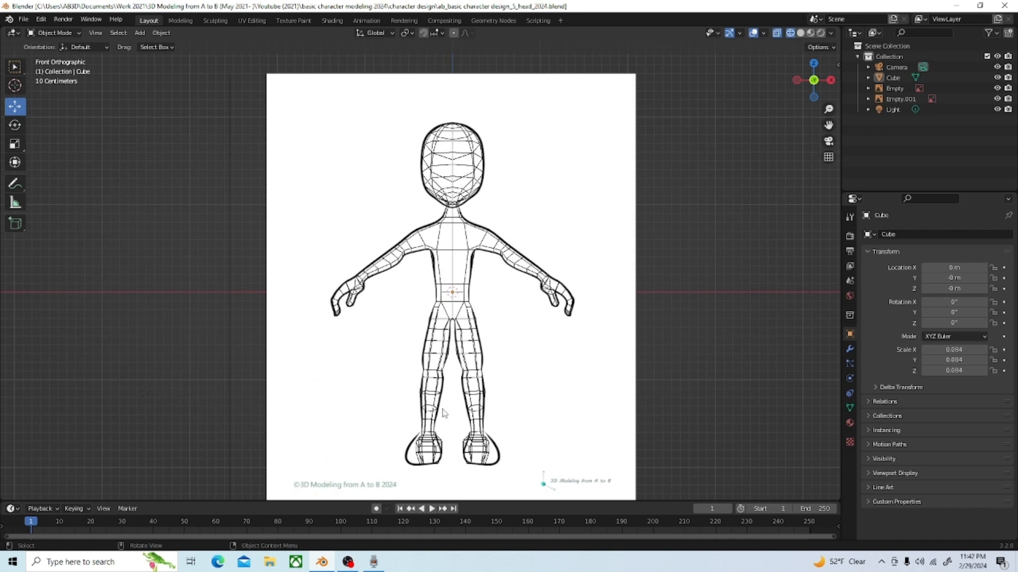
# Enter Edit Mode on the character in solid shading and select one vertex on the outer side of each foot
pyautogui.click(53, 33)
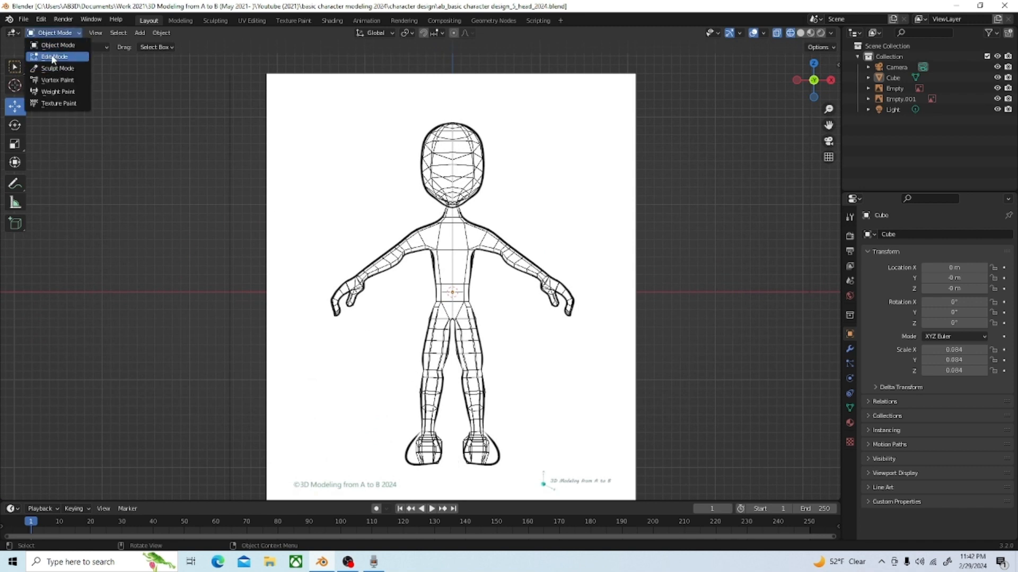
pyautogui.click(55, 57)
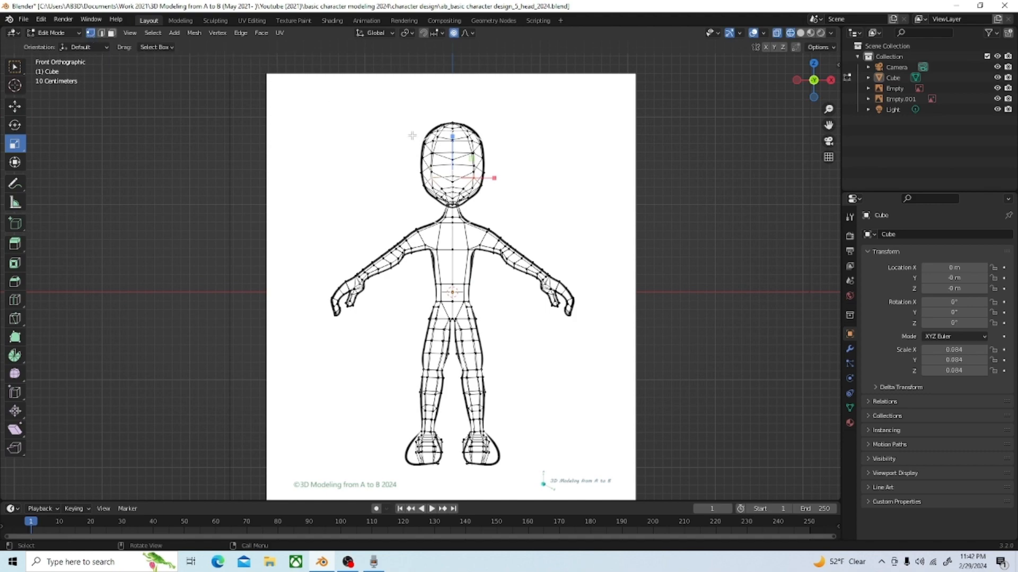
pyautogui.moveTo(387, 269); pyautogui.dragTo(319, 296, button='middle')
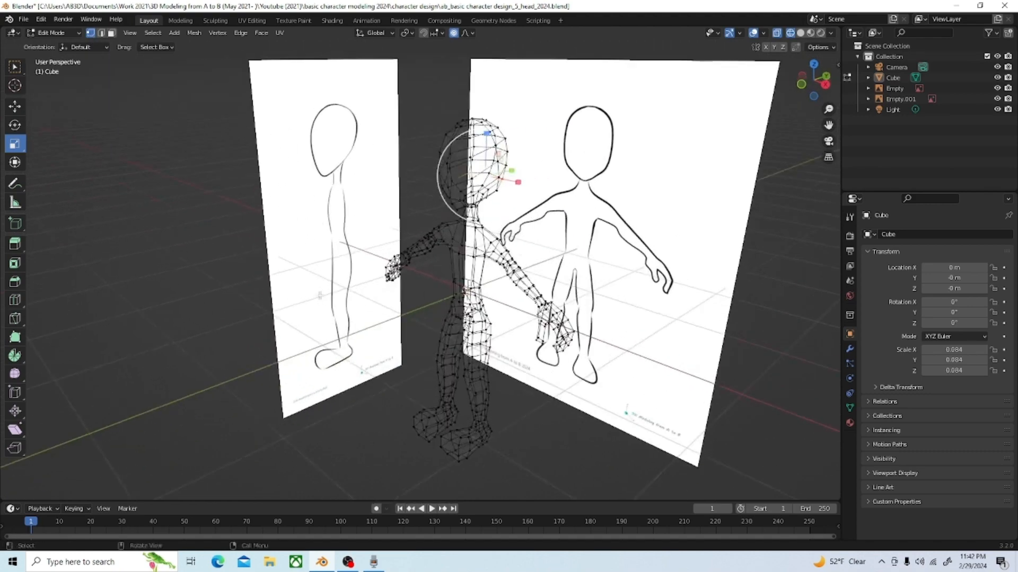
pyautogui.moveTo(485, 469); pyautogui.dragTo(578, 307, button='middle')
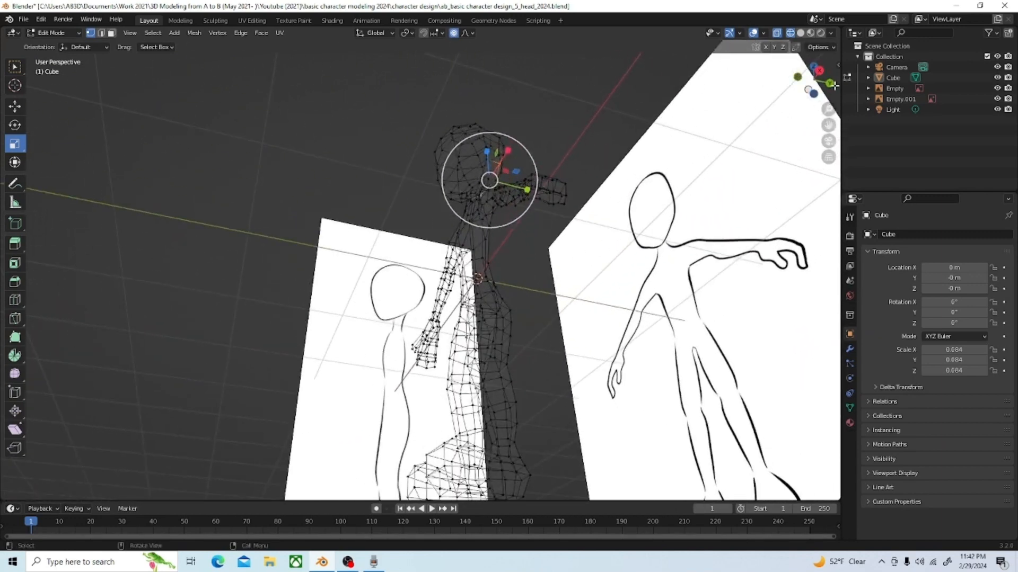
pyautogui.hotkey('shift', 'z')
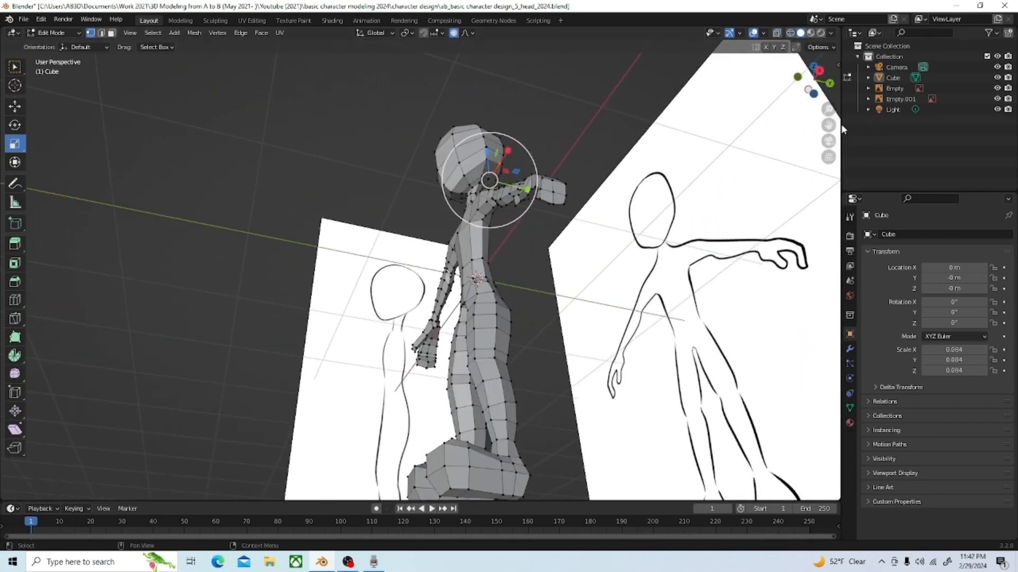
pyautogui.keyDown('shift'); pyautogui.moveTo(435, 317); pyautogui.dragTo(630, 335, button='middle'); pyautogui.keyUp('shift')
pyautogui.moveTo(604, 399); pyautogui.dragTo(547, 452, button='middle')
pyautogui.click(526, 441)
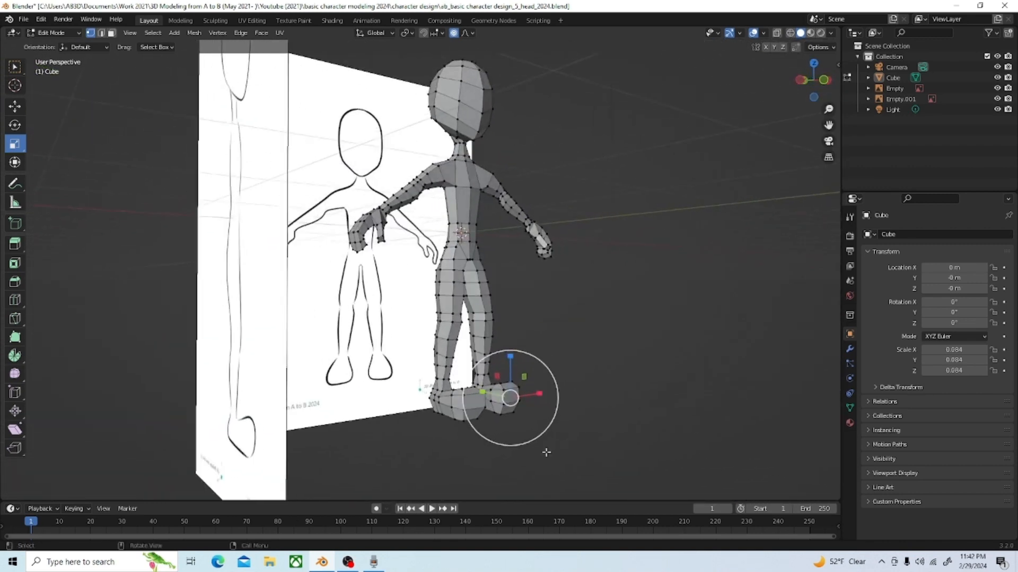
pyautogui.click(452, 407)
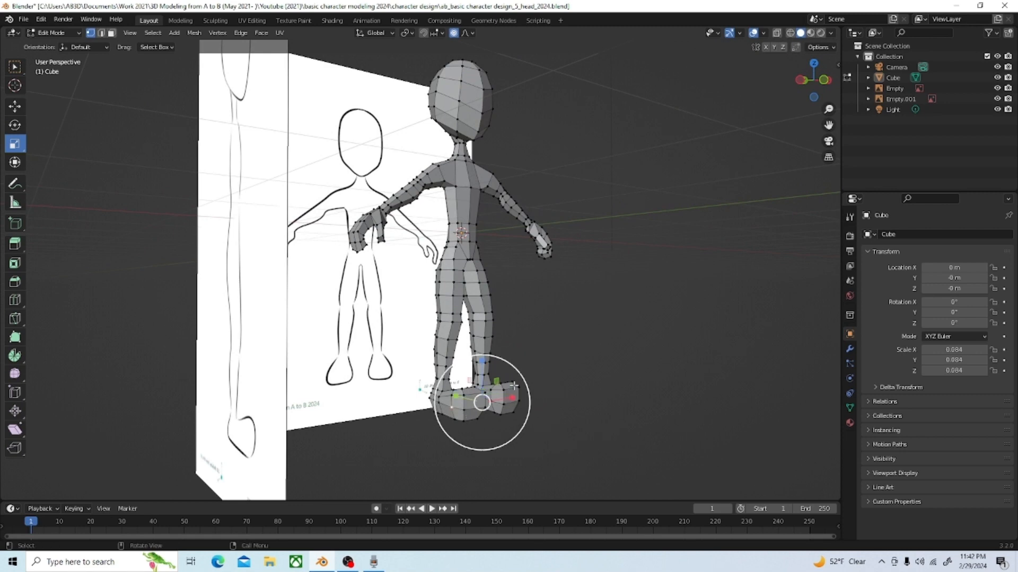
# In front wireframe view, widen the outer foot vertices along X to about 1.30 with smooth proportional editing, size about 0.42
pyautogui.press('`')
pyautogui.click(457, 353)
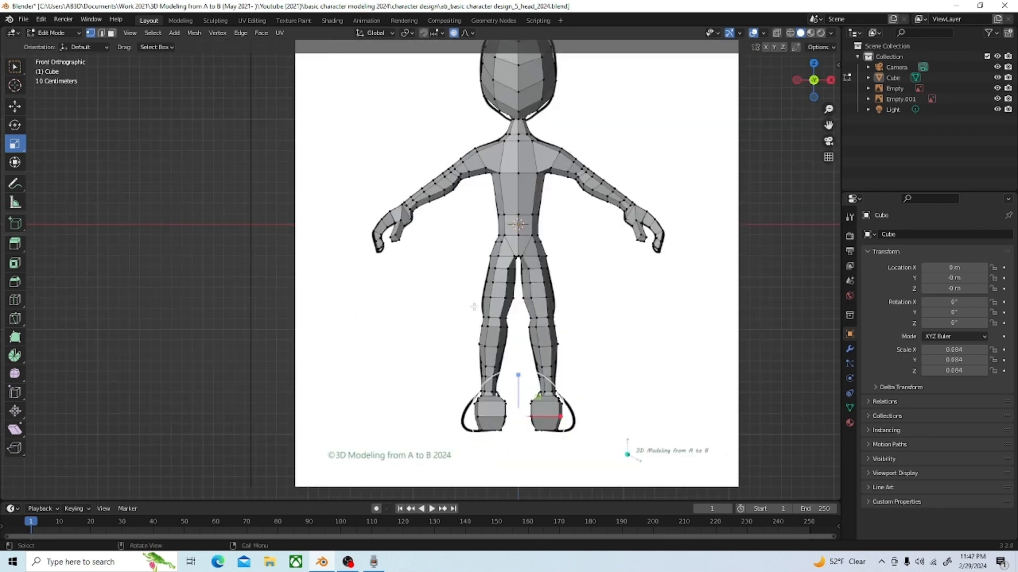
pyautogui.click(453, 33)
pyautogui.click(790, 33)
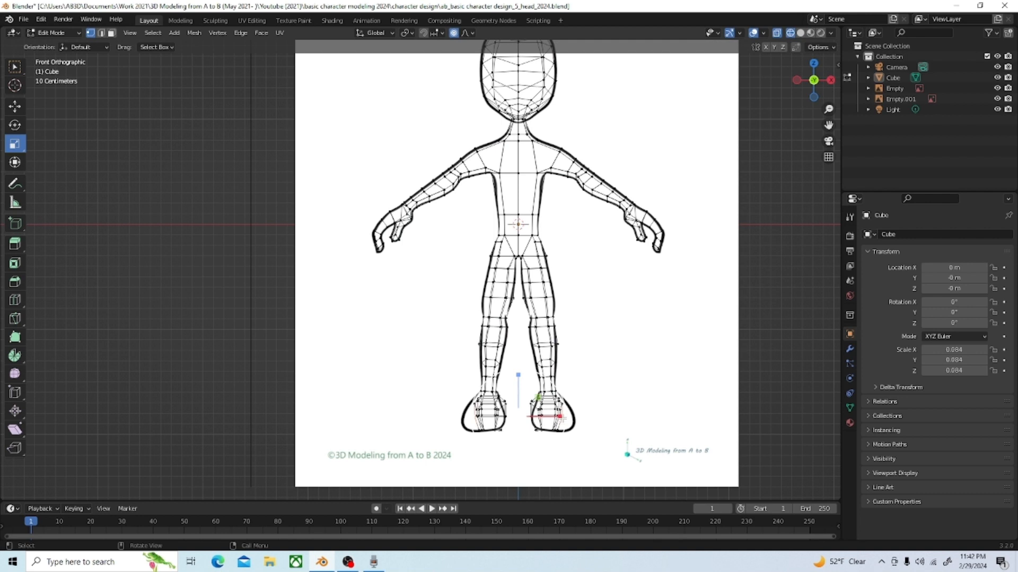
pyautogui.press('s')
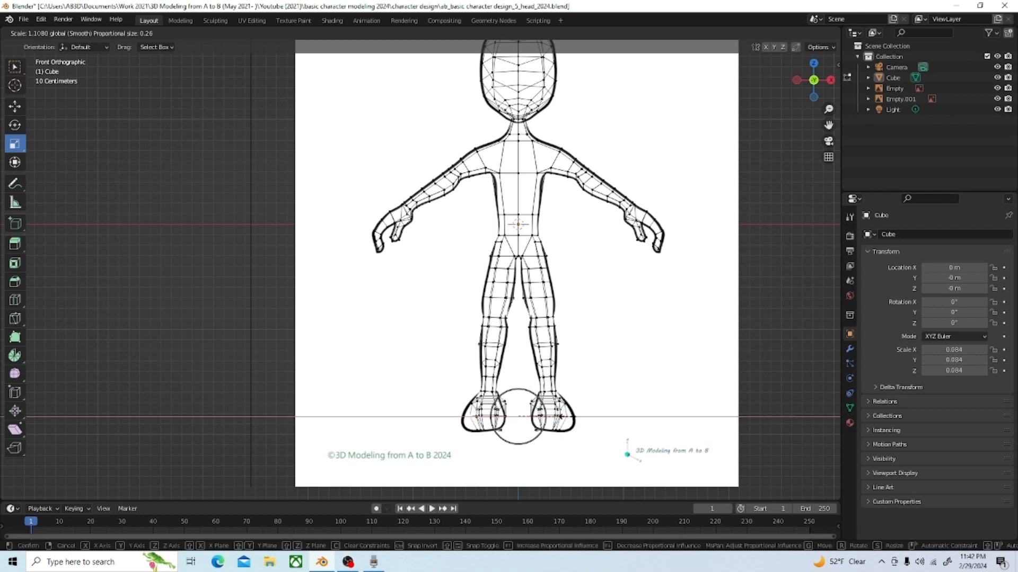
pyautogui.scroll(-5, 560, 417)
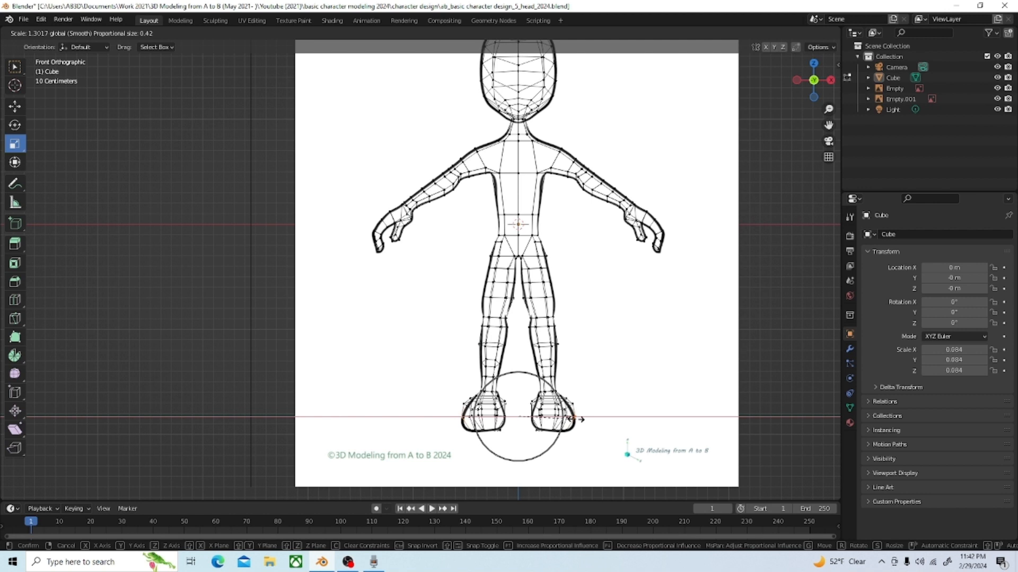
pyautogui.click(578, 419)
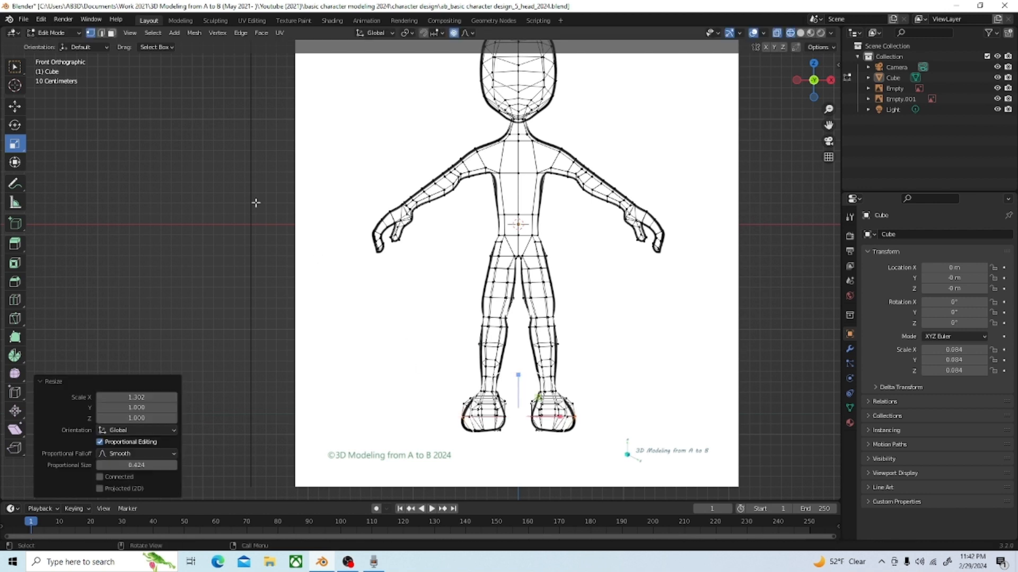
# Move the outer foot vertices down along Z about 0.04 m with smooth proportional editing, size about 0.56
pyautogui.click(18, 112)
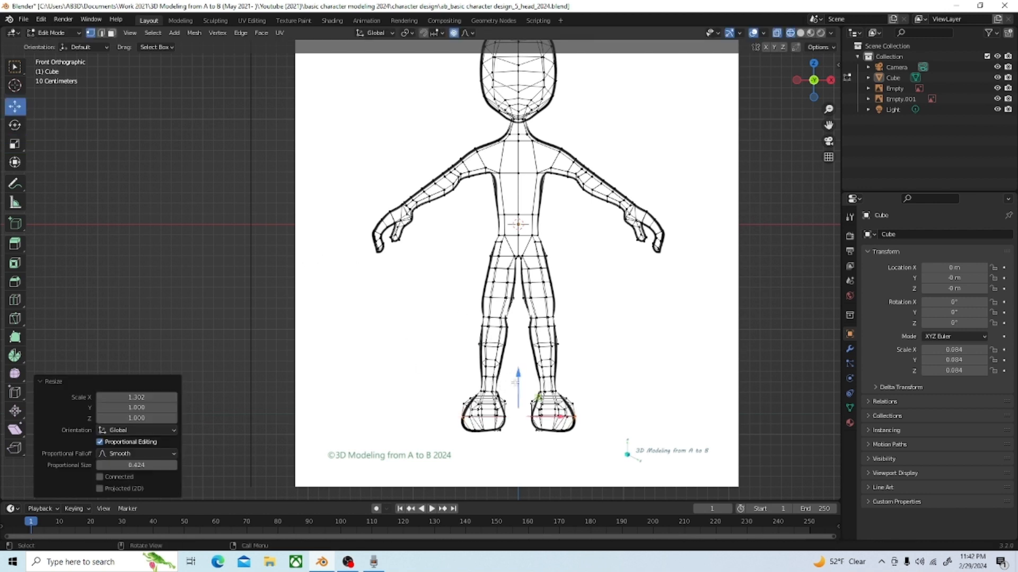
pyautogui.moveTo(518, 380); pyautogui.dragTo(518, 384)
pyautogui.scroll(-3, 518, 383)
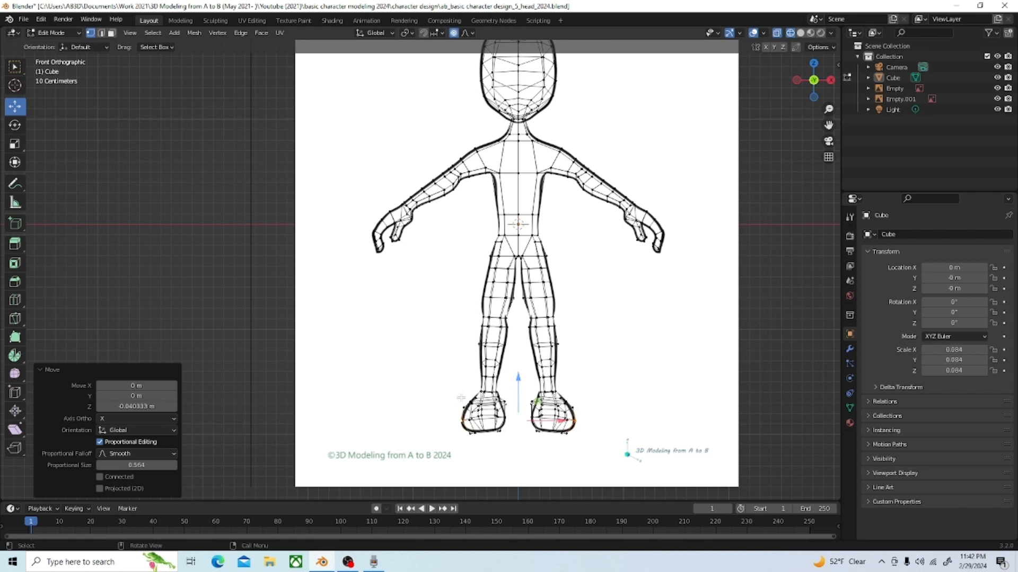
# Select the matching vertex on the inner side of each foot and return to front view with both feet in sight
pyautogui.moveTo(459, 402); pyautogui.dragTo(483, 420, button='middle')
pyautogui.click(457, 424)
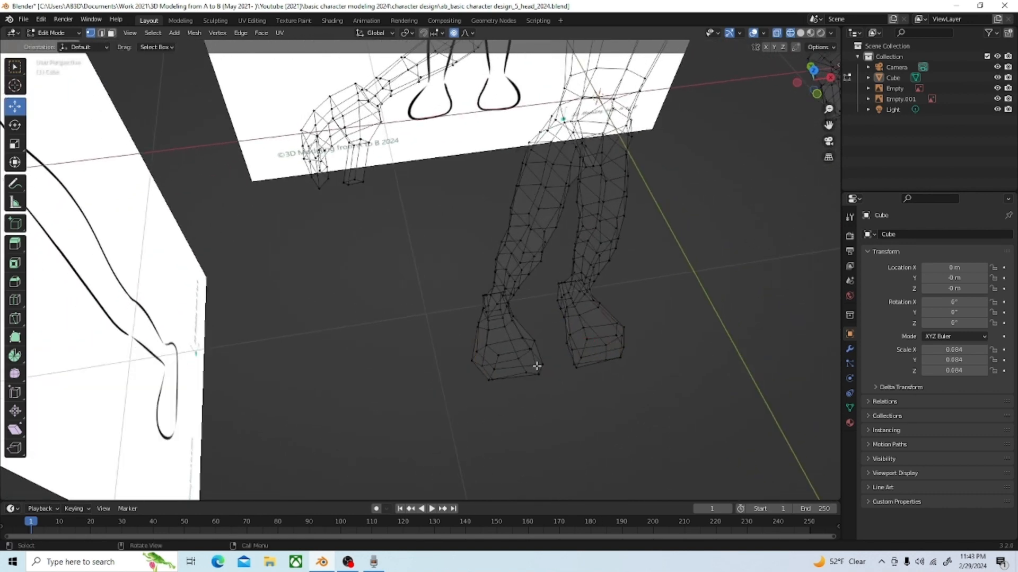
pyautogui.moveTo(537, 366); pyautogui.dragTo(508, 364, button='middle')
pyautogui.click(543, 361)
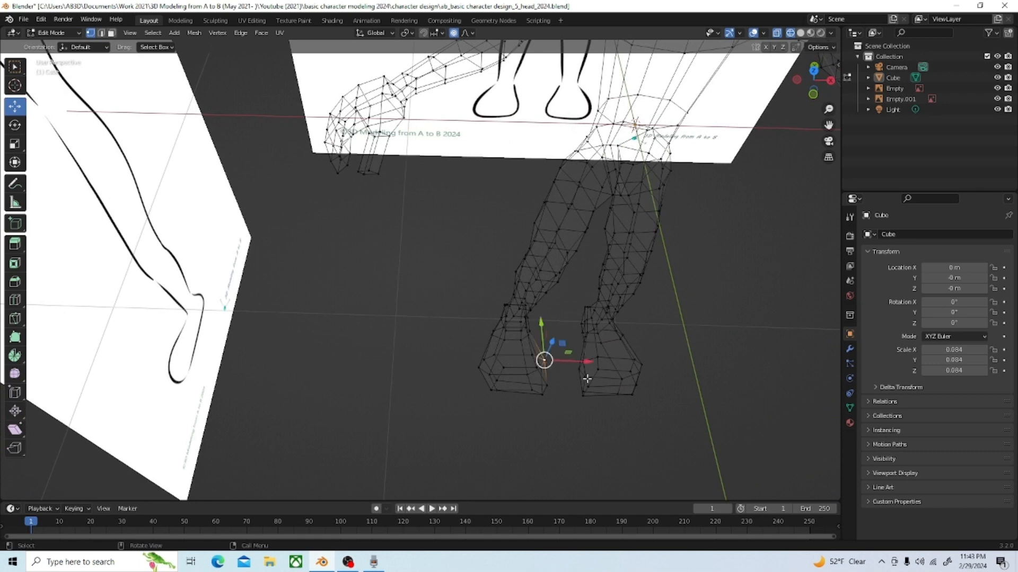
pyautogui.moveTo(565, 411); pyautogui.dragTo(582, 350, button='middle')
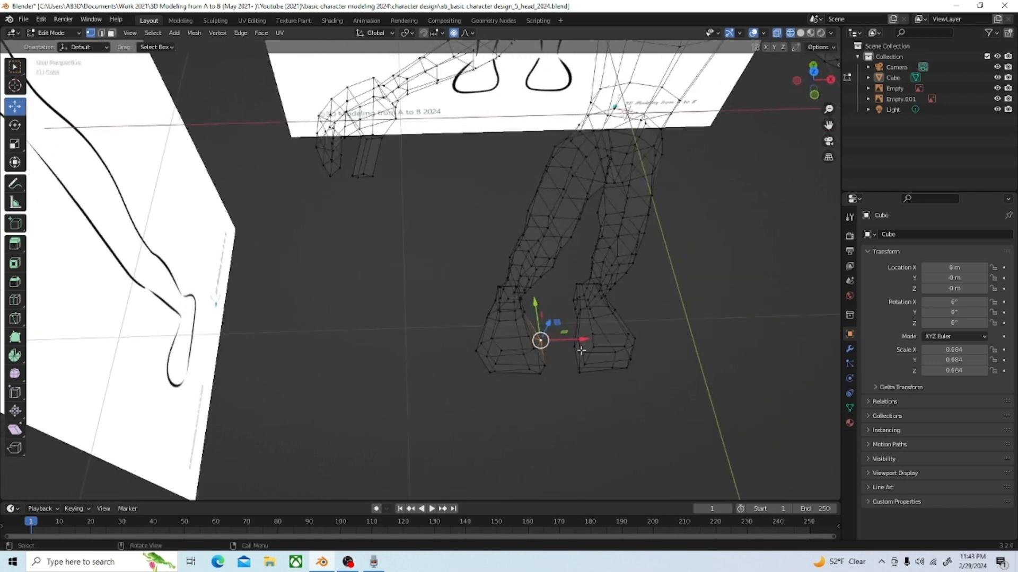
pyautogui.keyDown('shift'); pyautogui.click(578, 340); pyautogui.keyUp('shift')
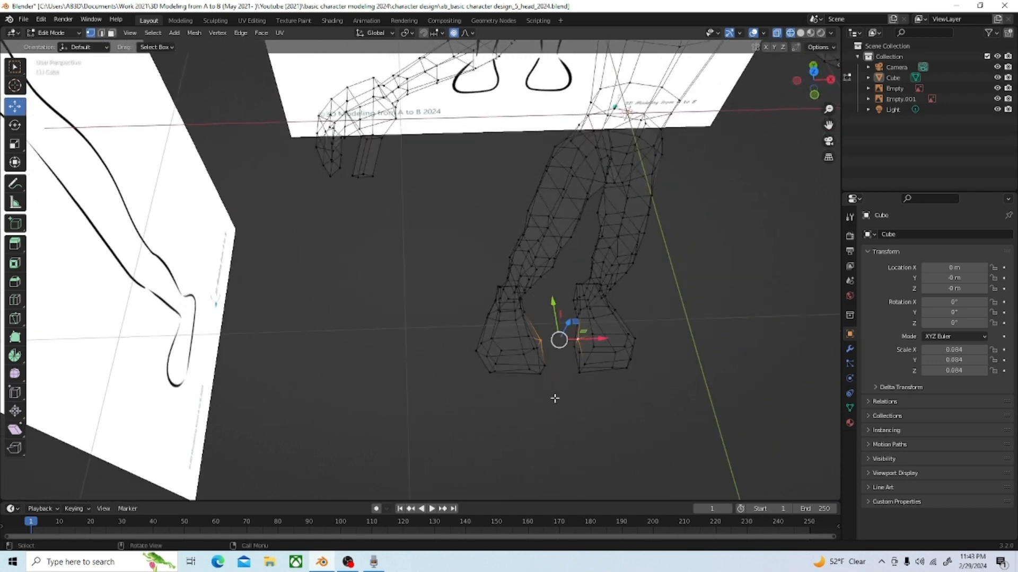
pyautogui.press('`')
pyautogui.click(492, 352)
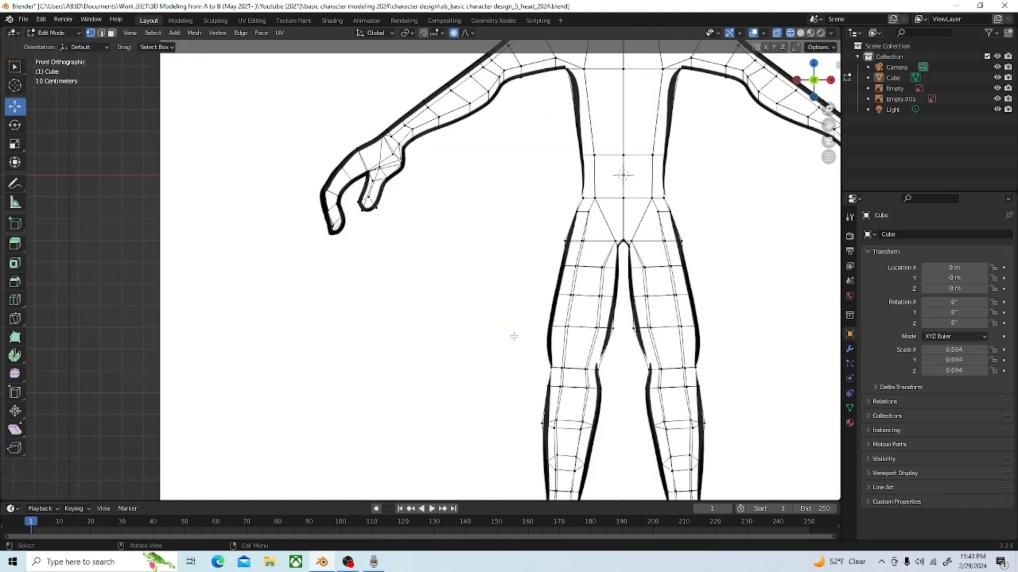
pyautogui.scroll(-3, 552, 424)
pyautogui.scroll(1, 540, 454)
pyautogui.scroll(1, 541, 455)
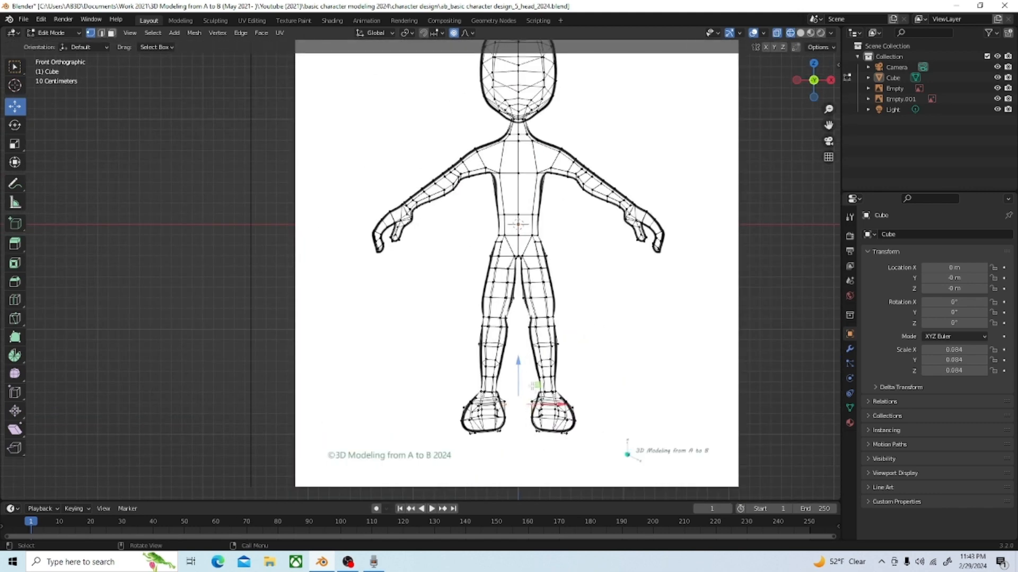
# Try to lower the inner foot vertices along Z about 0.08 m with smooth proportional editing, size about 0.32
pyautogui.press('g')
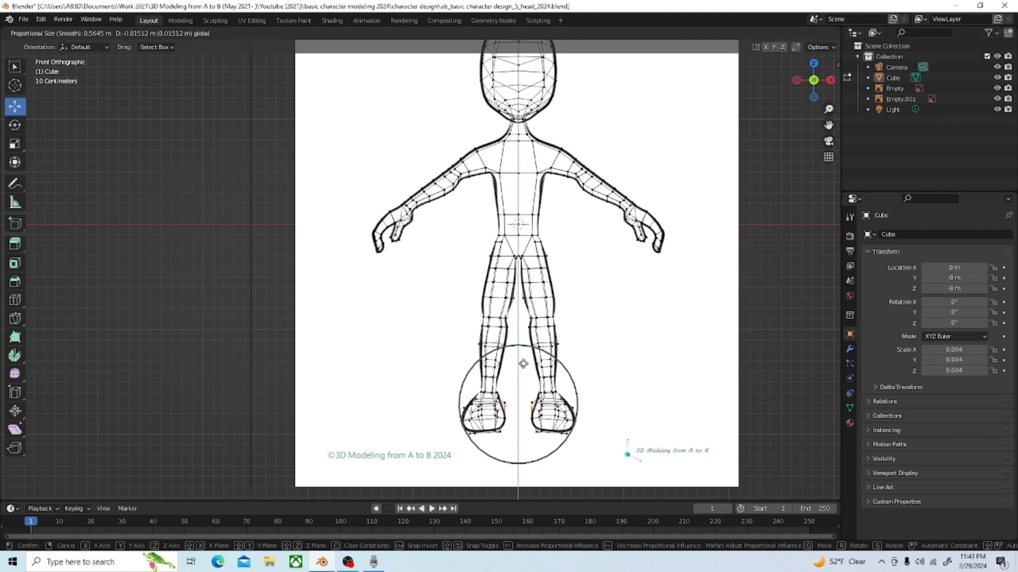
pyautogui.scroll(6, 523, 364)
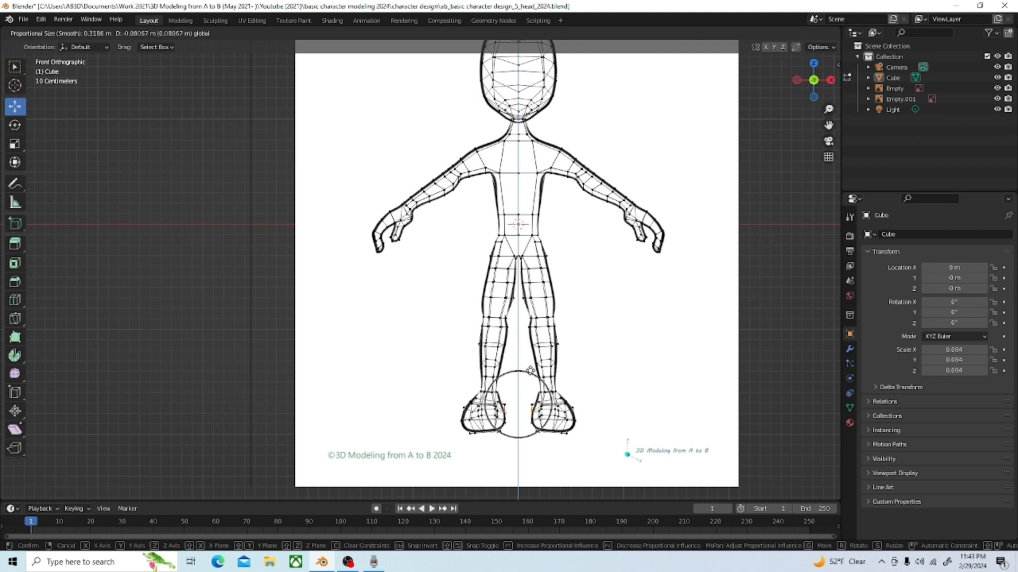
pyautogui.click(530, 368)
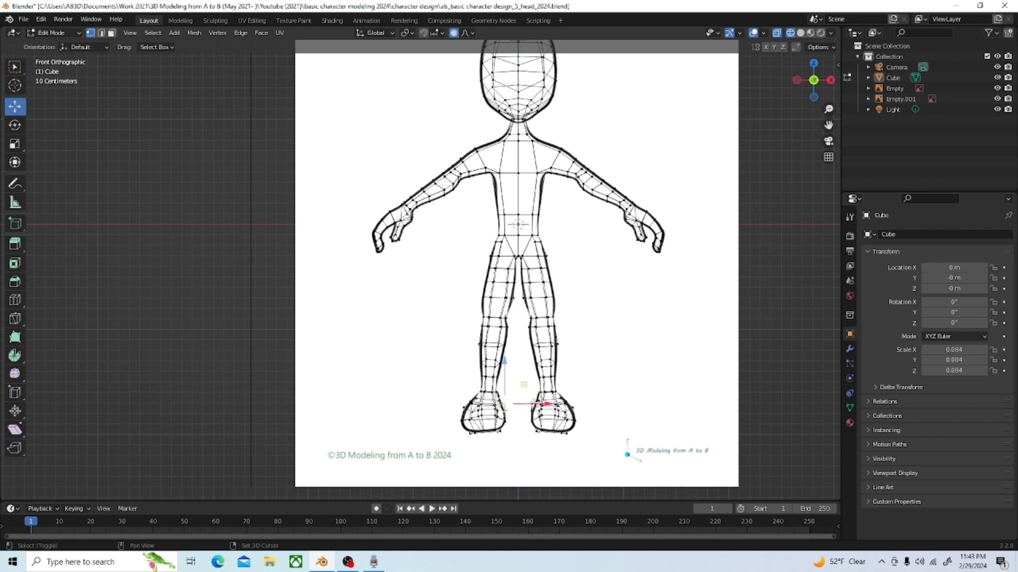
# Reselect the inner foot vertex pair and scale it along X to about 1.15 with smooth proportional editing, size about 0.22
pyautogui.keyDown('shift'); pyautogui.click(534, 402); pyautogui.keyUp('shift')
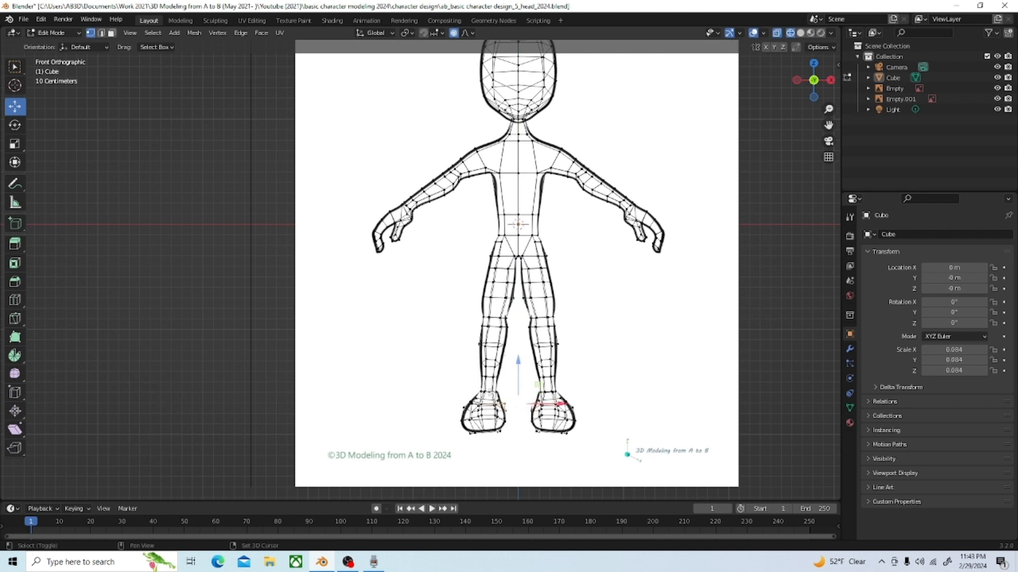
pyautogui.click(15, 143)
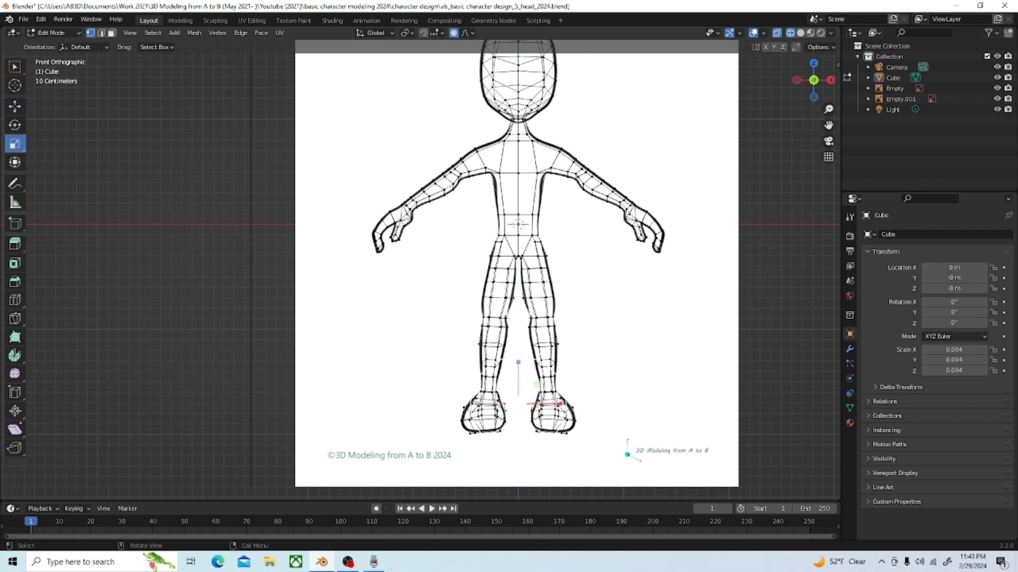
pyautogui.moveTo(560, 404); pyautogui.dragTo(572, 407)
pyautogui.scroll(-1, 575, 405)
pyautogui.scroll(-1, 578, 407)
pyautogui.scroll(-1, 570, 408)
pyautogui.scroll(-1, 568, 407)
pyautogui.scroll(3, 568, 408)
pyautogui.scroll(3, 573, 407)
pyautogui.scroll(1, 572, 407)
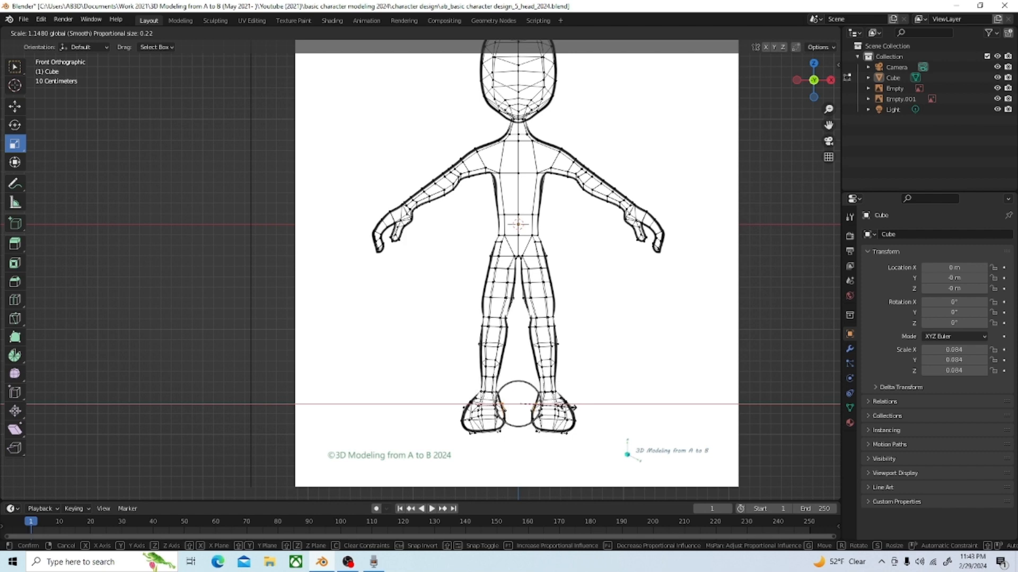
pyautogui.click(572, 407)
# Switch back to solid shading, check the reshaped feet and whole character from several angles, and return to Object Mode
pyautogui.moveTo(572, 407); pyautogui.dragTo(586, 451, button='middle')
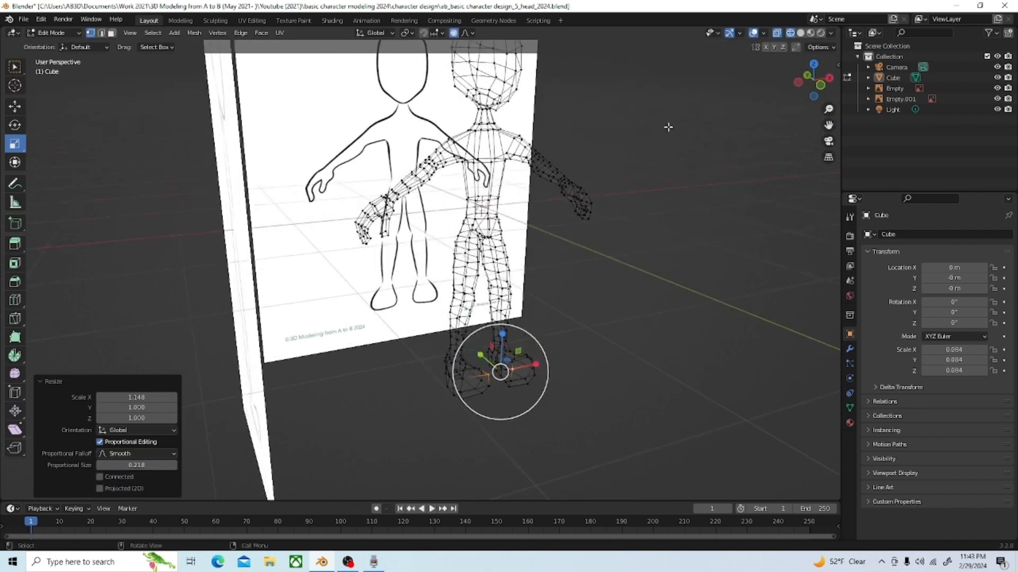
pyautogui.click(800, 33)
pyautogui.scroll(3, 609, 323)
pyautogui.click(607, 346)
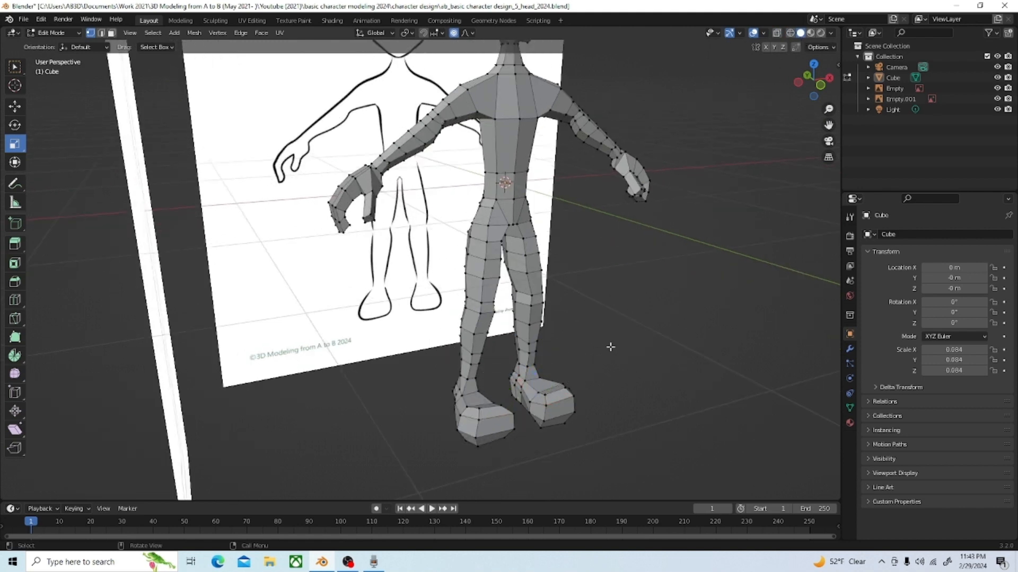
pyautogui.scroll(2, 620, 376)
pyautogui.moveTo(633, 406); pyautogui.dragTo(573, 420, button='middle')
pyautogui.scroll(-6, 563, 324)
pyautogui.moveTo(569, 354); pyautogui.dragTo(540, 318, button='middle')
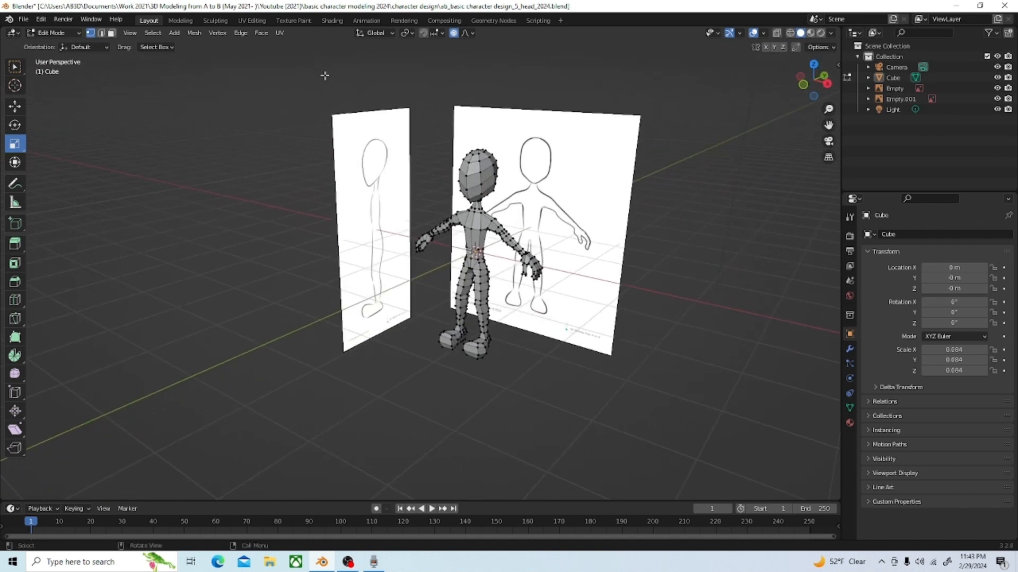
pyautogui.click(53, 34)
pyautogui.click(58, 46)
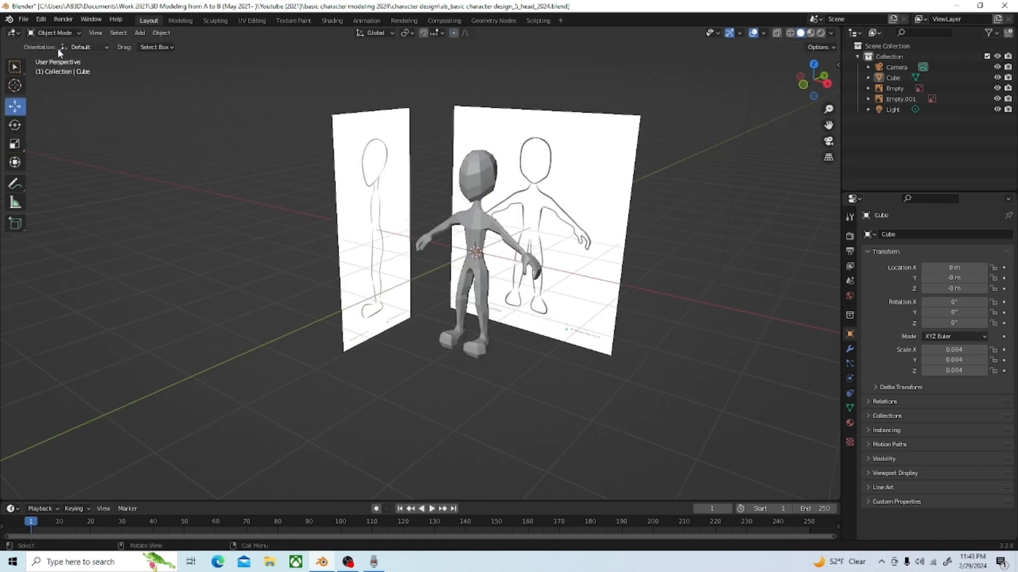